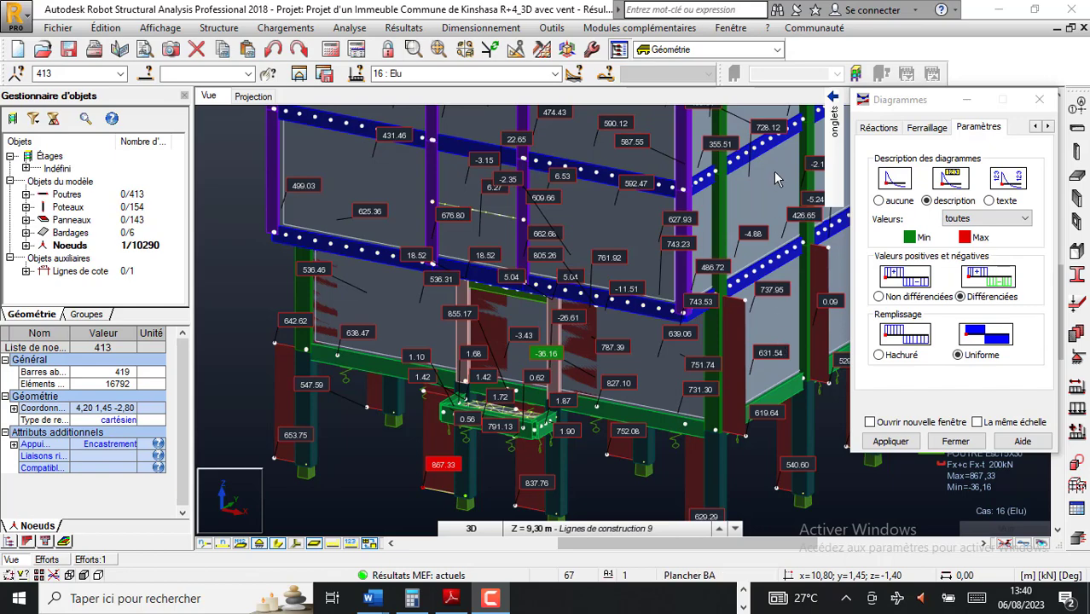
Examine the Fx force diagrams for the Elu case around the building's façade and lower storeys from several sides.
{"action": "right_click", "coordinate": [242, 189]}
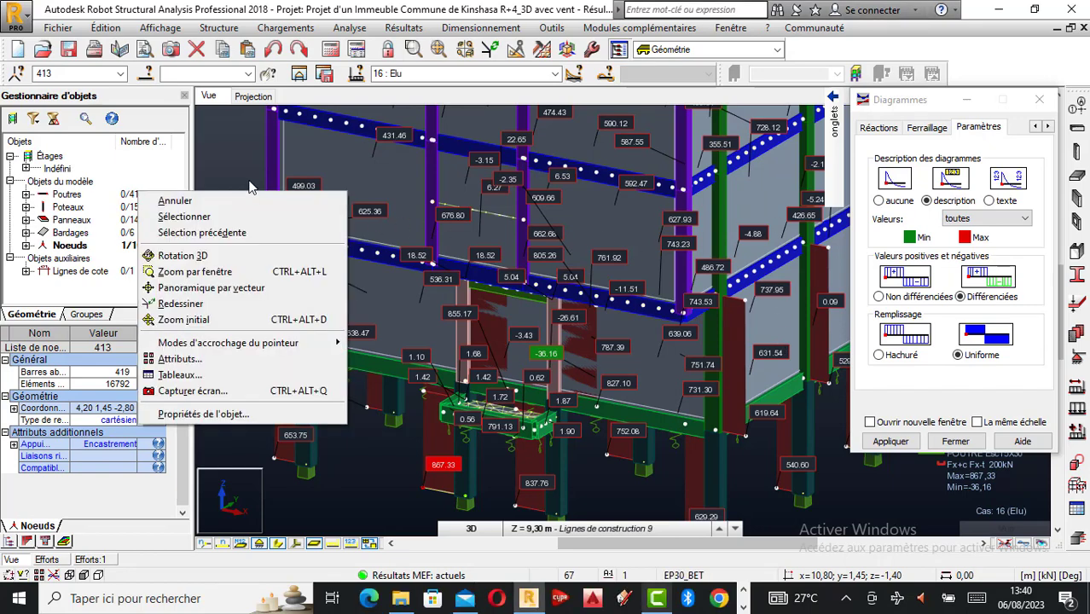
{"action": "left_click", "coordinate": [231, 258]}
{"action": "left_click_drag", "start_coordinate": [440, 282], "coordinate": [476, 312]}
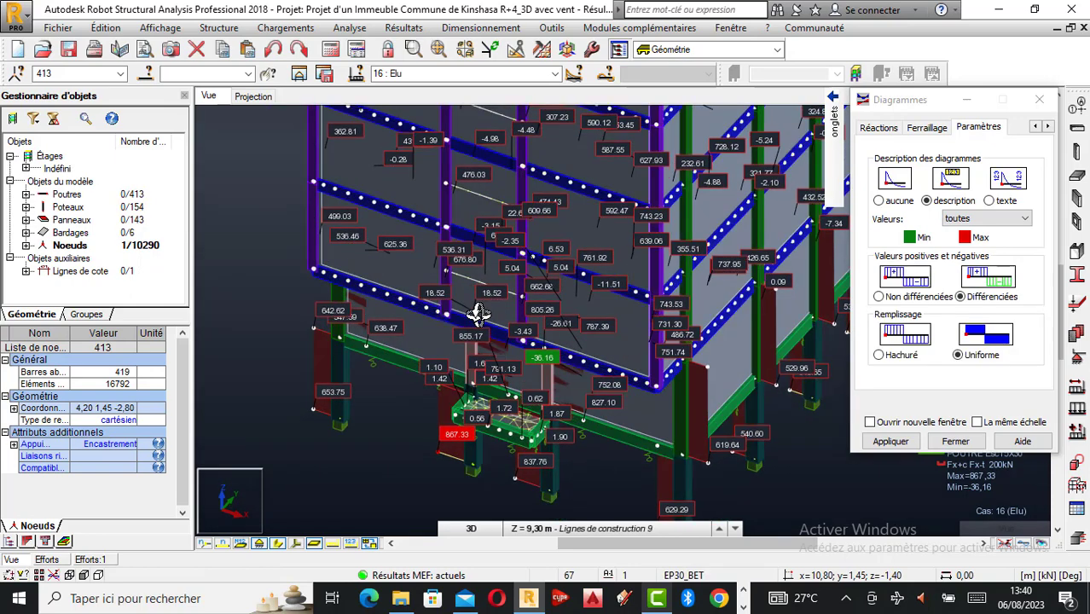
{"action": "scroll", "coordinate": [478, 416], "scroll_direction": "up", "scroll_amount": 2}
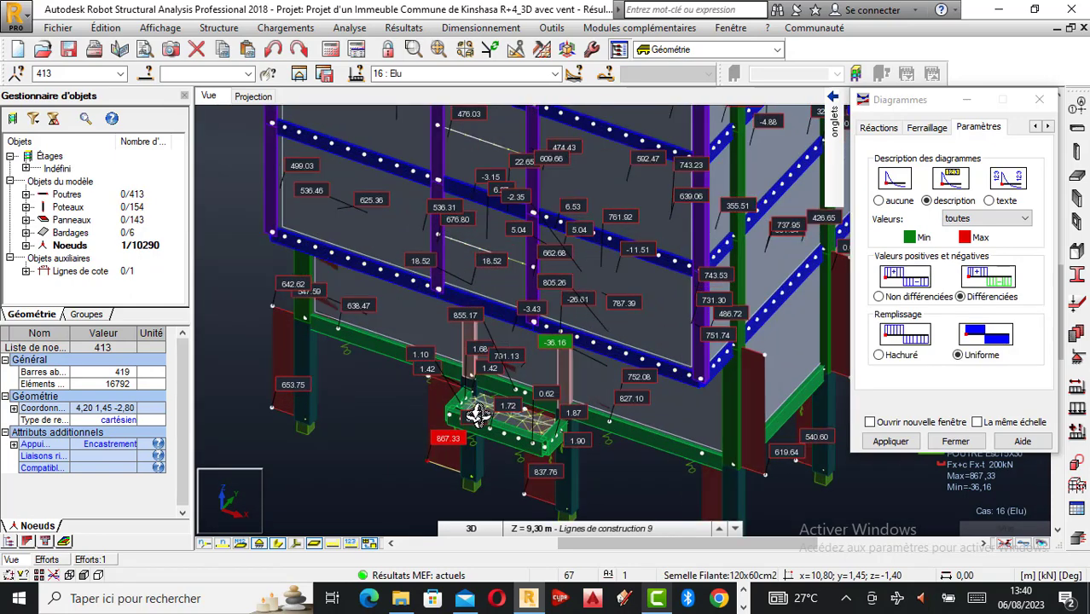
{"action": "scroll", "coordinate": [478, 373], "scroll_direction": "down", "scroll_amount": 1}
{"action": "scroll", "coordinate": [567, 396], "scroll_direction": "up", "scroll_amount": 1}
{"action": "scroll", "coordinate": [497, 384], "scroll_direction": "down", "scroll_amount": 2}
{"action": "left_click_drag", "start_coordinate": [505, 405], "coordinate": [642, 440]}
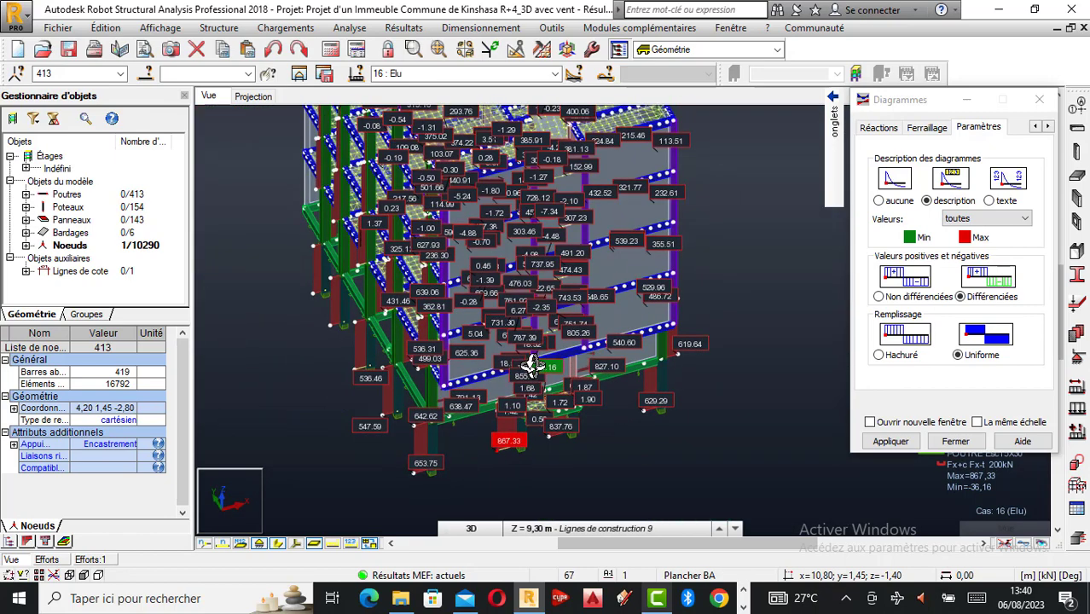
{"action": "scroll", "coordinate": [461, 367], "scroll_direction": "up", "scroll_amount": 2}
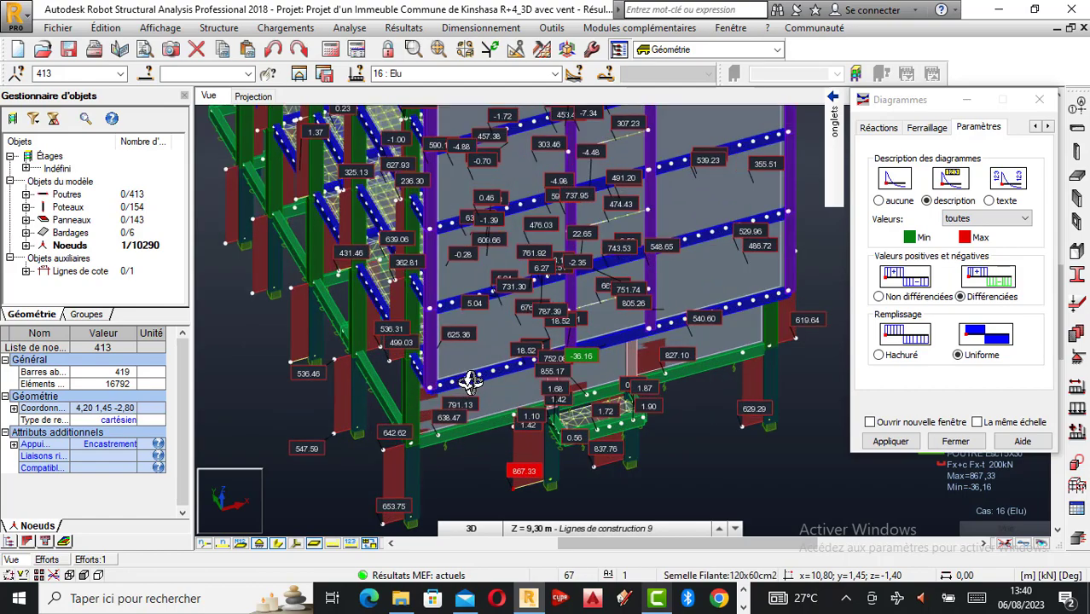
{"action": "scroll", "coordinate": [465, 366], "scroll_direction": "down", "scroll_amount": 3}
{"action": "scroll", "coordinate": [475, 361], "scroll_direction": "up", "scroll_amount": 2}
{"action": "scroll", "coordinate": [479, 360], "scroll_direction": "down", "scroll_amount": 3}
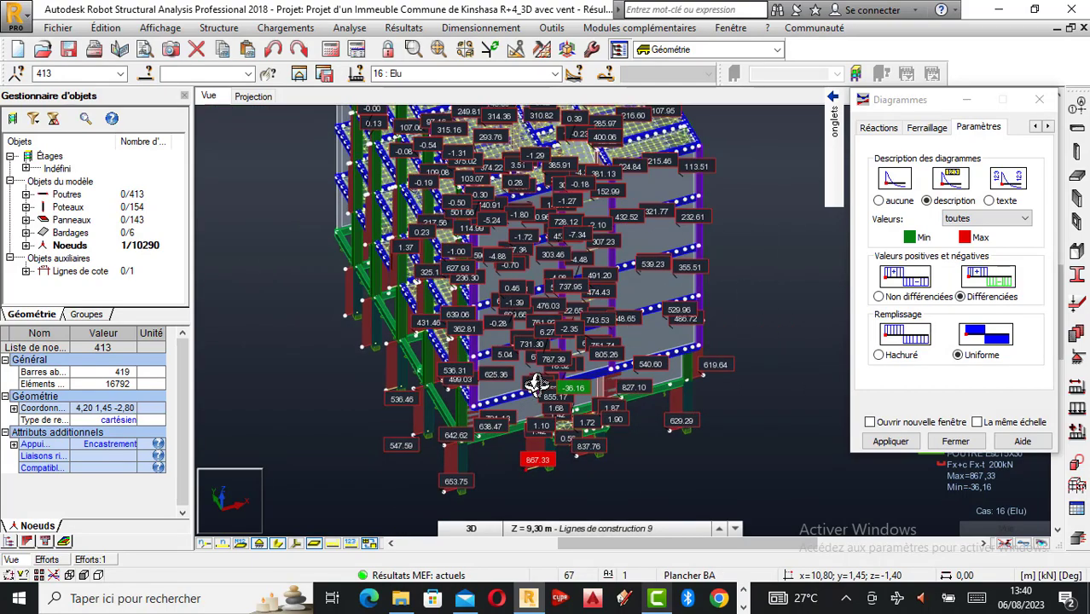
{"action": "scroll", "coordinate": [491, 356], "scroll_direction": "up", "scroll_amount": 2}
{"action": "scroll", "coordinate": [507, 361], "scroll_direction": "up", "scroll_amount": 4}
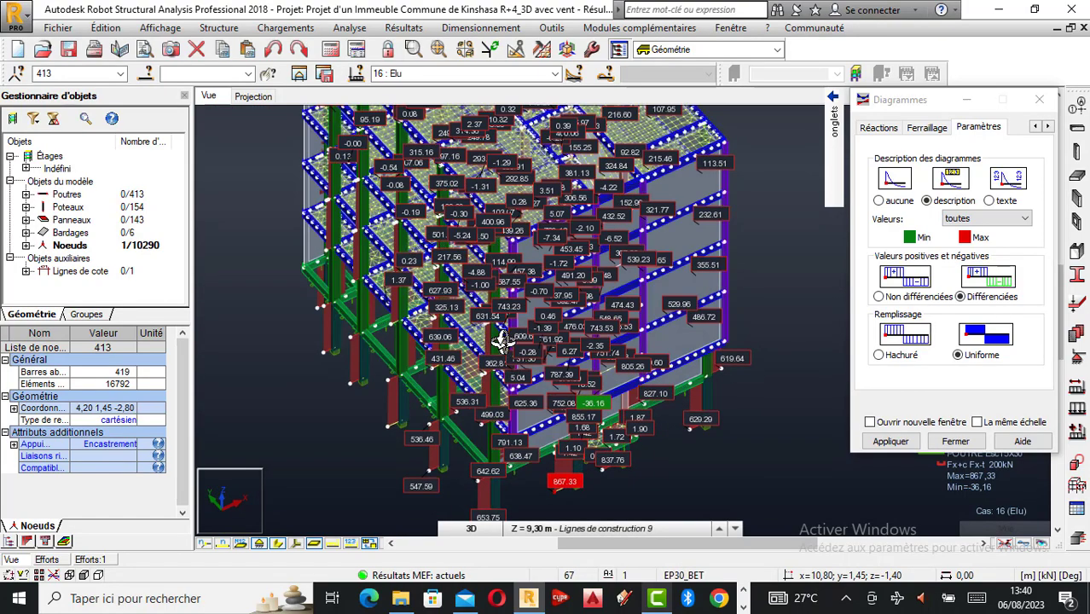
Inspect the foundation column carrying the maximum Fx up close and clear the current node selection.
{"action": "scroll", "coordinate": [565, 461], "scroll_direction": "up", "scroll_amount": 4}
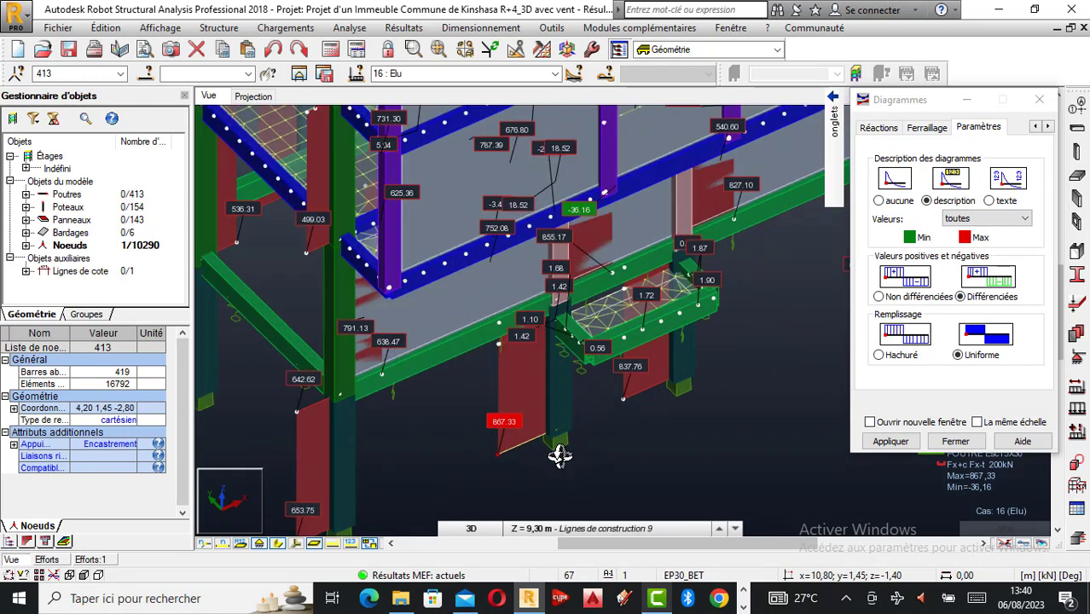
{"action": "scroll", "coordinate": [557, 453], "scroll_direction": "up", "scroll_amount": 2}
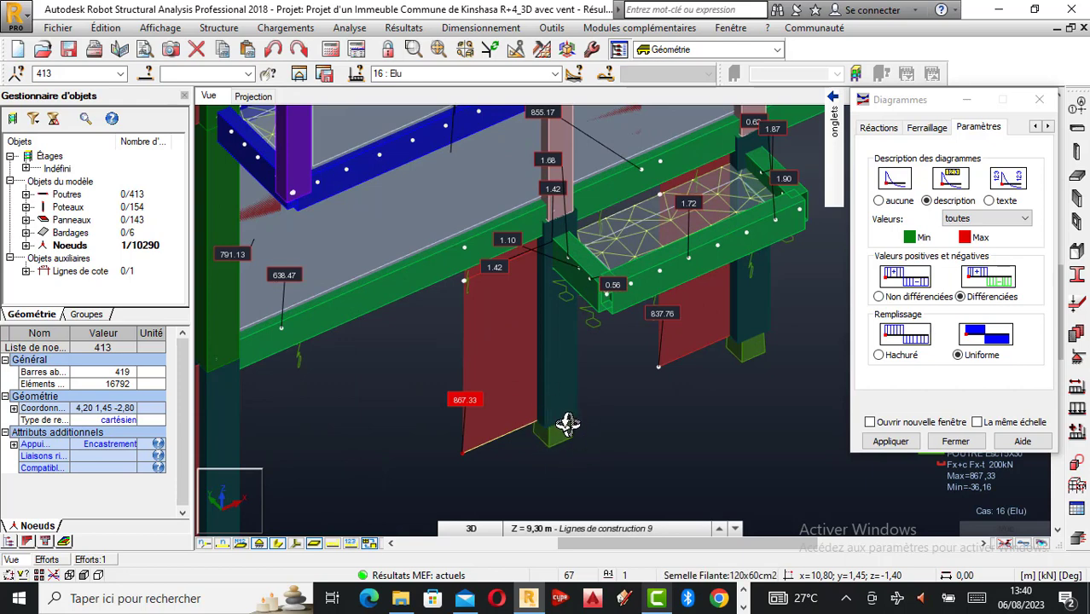
{"action": "mouse_move", "coordinate": [585, 435]}
{"action": "left_mouse_down"}
{"action": "mouse_move", "coordinate": [553, 422]}
{"action": "mouse_move", "coordinate": [585, 424]}
{"action": "left_mouse_up"}
{"action": "scroll", "coordinate": [514, 425], "scroll_direction": "up", "scroll_amount": 3}
{"action": "scroll", "coordinate": [529, 439], "scroll_direction": "down", "scroll_amount": 3}
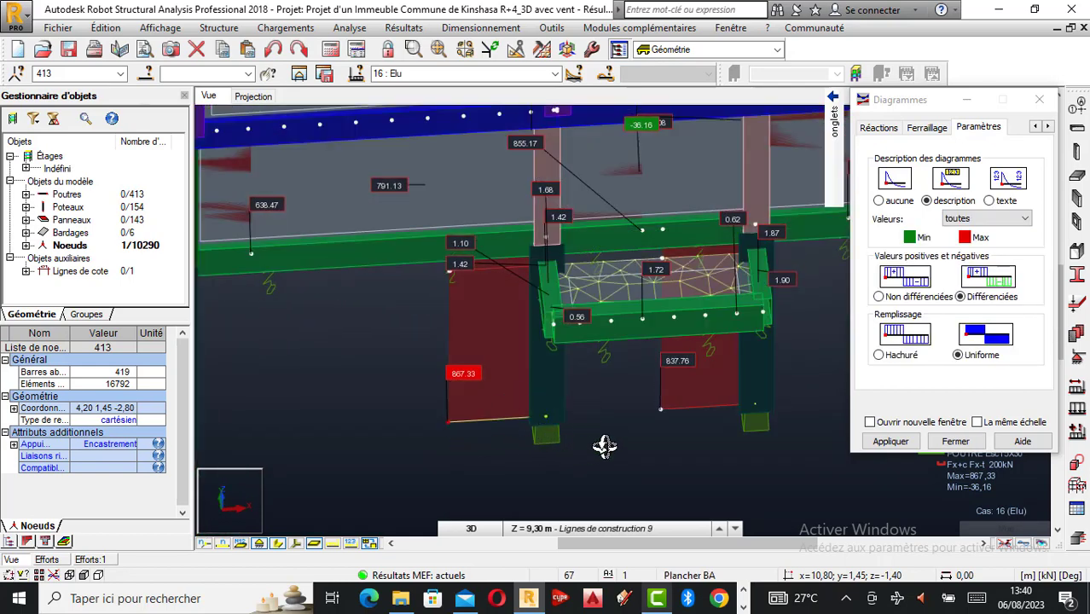
{"action": "right_click", "coordinate": [502, 214]}
{"action": "left_click", "coordinate": [535, 221]}
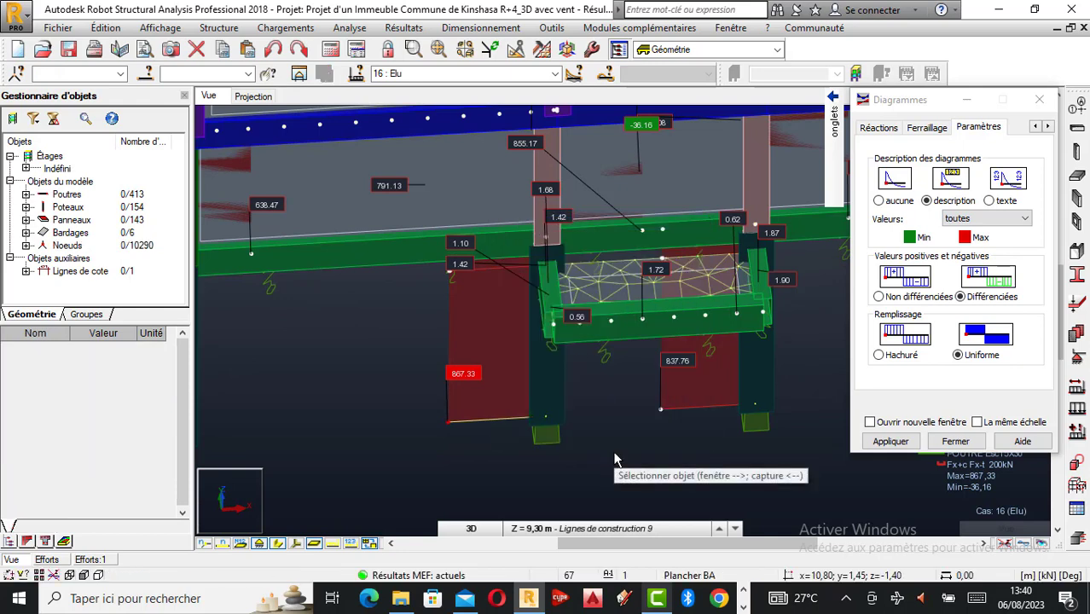
Compare the Fx diagrams of the two foundation columns beneath the small projecting slab from another angle.
{"action": "scroll", "coordinate": [584, 471], "scroll_direction": "down", "scroll_amount": 3}
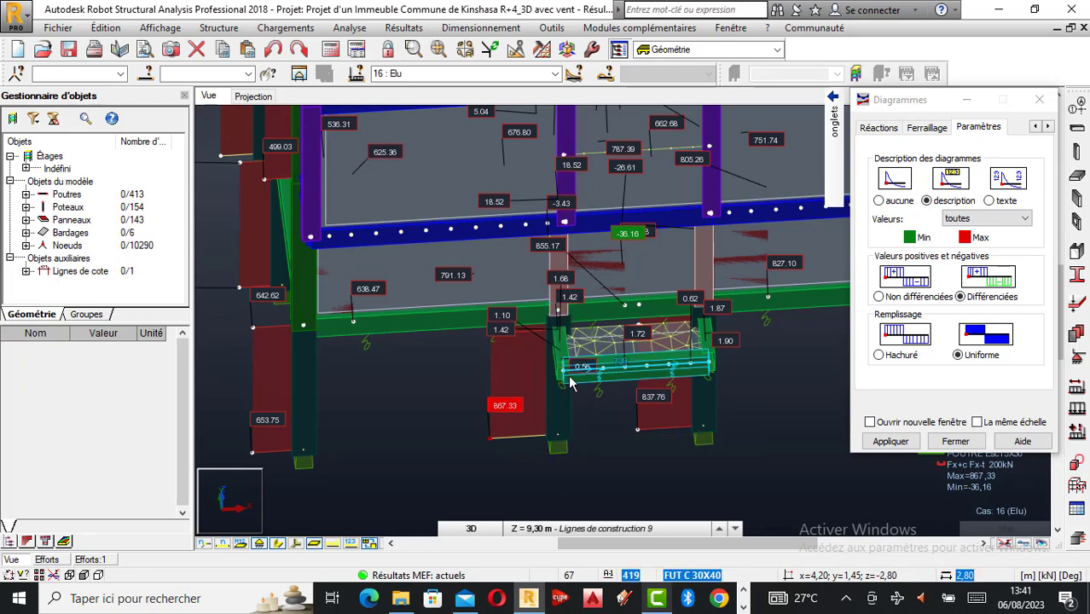
{"action": "scroll", "coordinate": [567, 411], "scroll_direction": "up", "scroll_amount": 3}
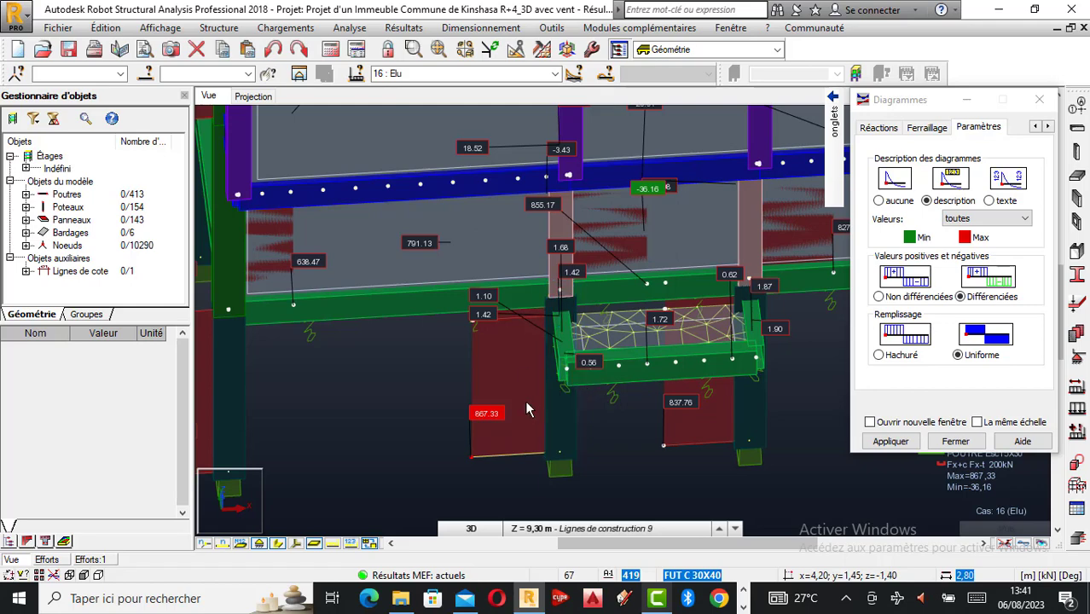
{"action": "right_click", "coordinate": [584, 421]}
{"action": "left_click", "coordinate": [524, 254]}
{"action": "left_click_drag", "start_coordinate": [589, 401], "coordinate": [523, 441]}
{"action": "scroll", "coordinate": [522, 442], "scroll_direction": "up", "scroll_amount": 1}
{"action": "right_click", "coordinate": [529, 460]}
{"action": "left_click", "coordinate": [473, 237]}
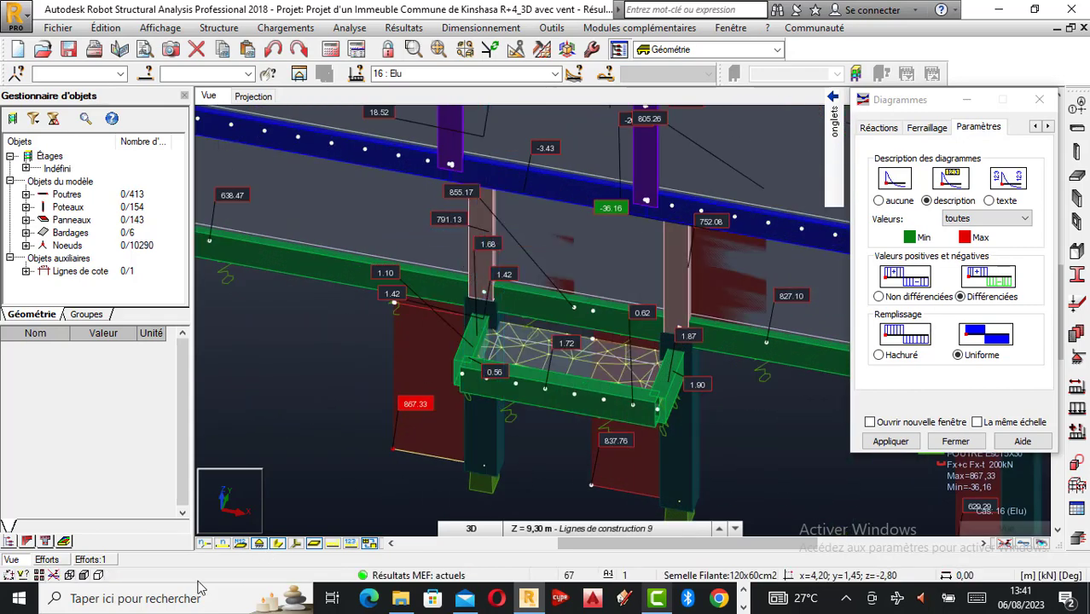
Look up the bar with the maximum FX in the global extremes of the forces table and select bar 419 in the structure view.
{"action": "left_click", "coordinate": [92, 561]}
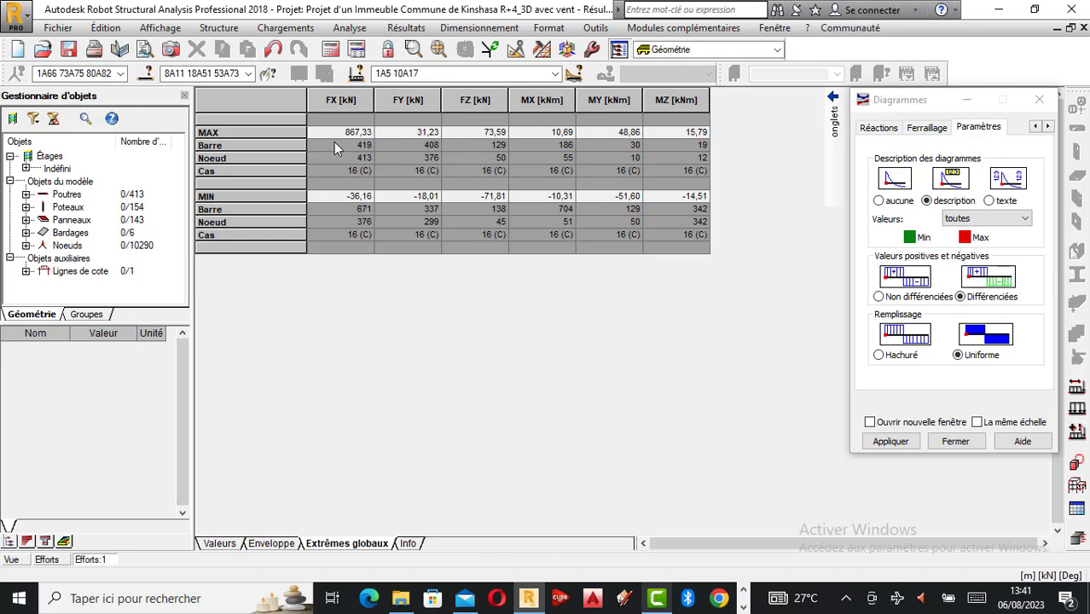
{"action": "left_click", "coordinate": [12, 560]}
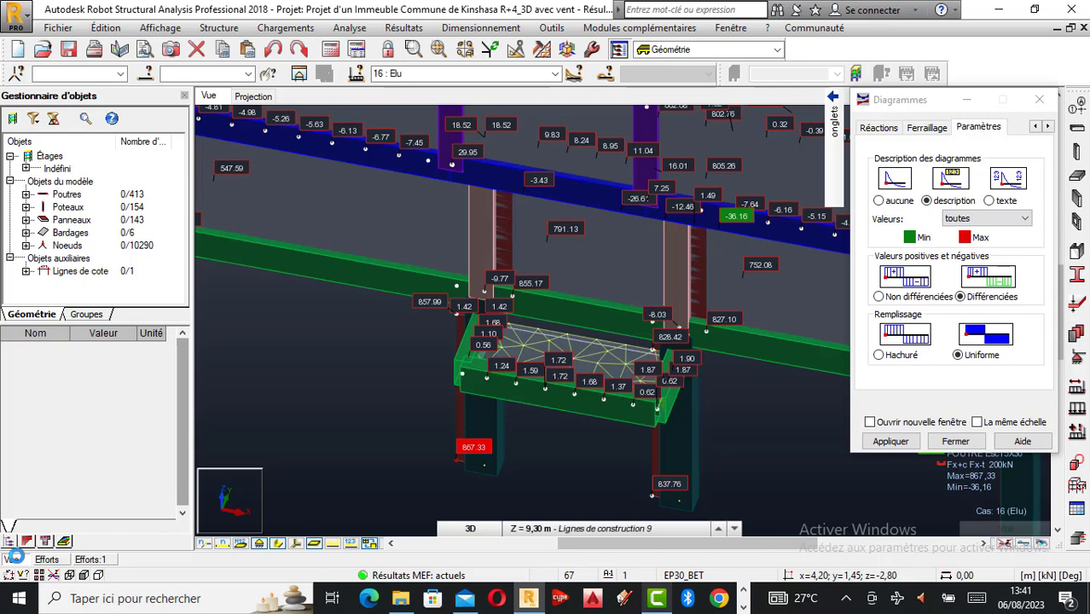
{"action": "left_click", "coordinate": [198, 75]}
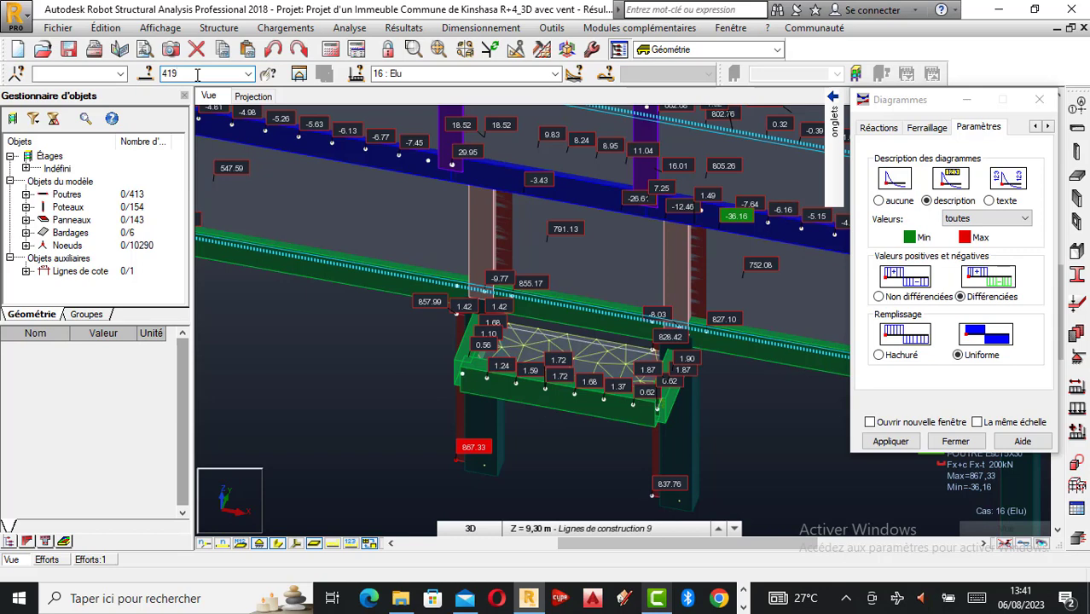
{"action": "type", "text": "419"}
{"action": "key", "text": "Return"}
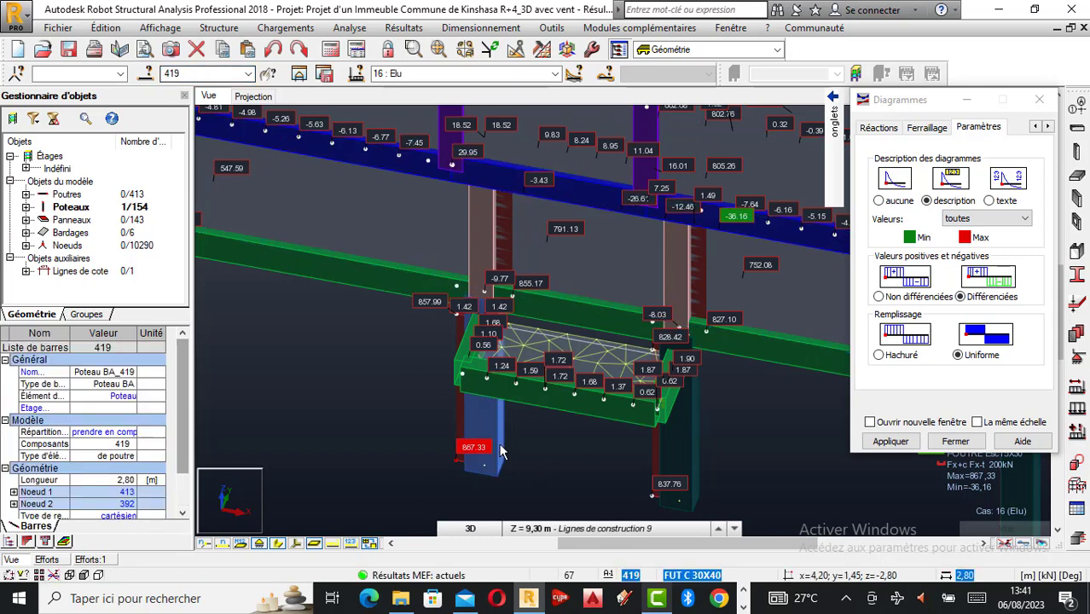
{"action": "scroll", "coordinate": [491, 429], "scroll_direction": "up", "scroll_amount": 2}
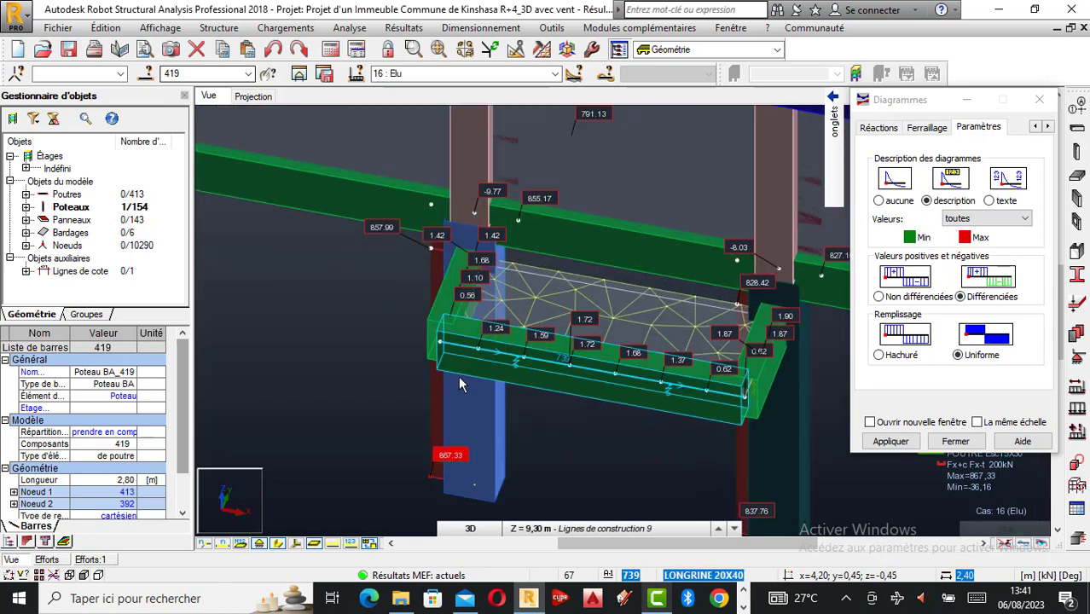
{"action": "scroll", "coordinate": [491, 433], "scroll_direction": "down", "scroll_amount": 3}
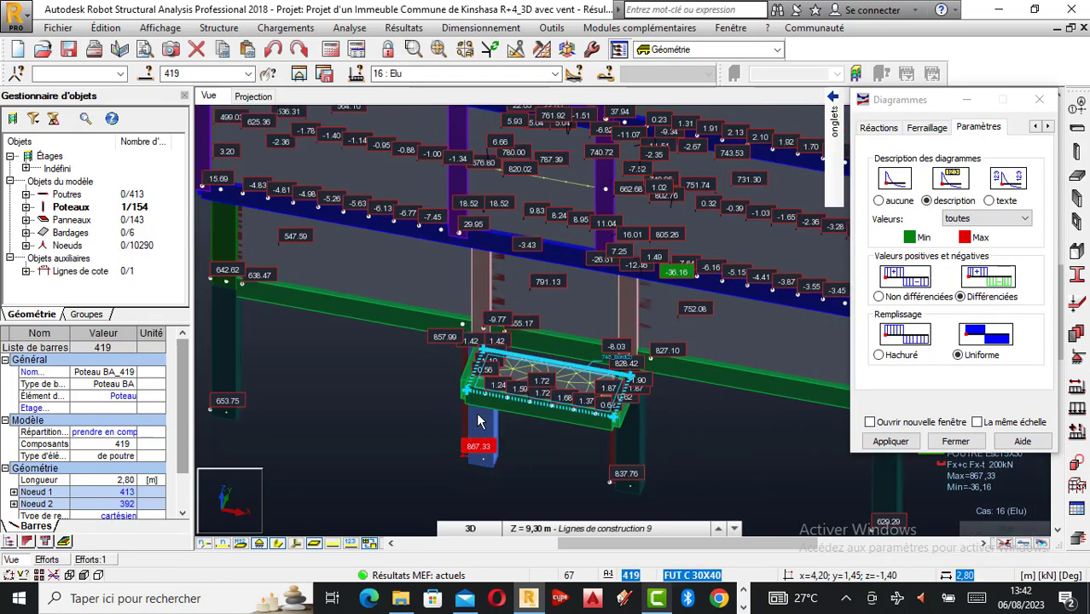
{"action": "scroll", "coordinate": [503, 438], "scroll_direction": "down", "scroll_amount": 2}
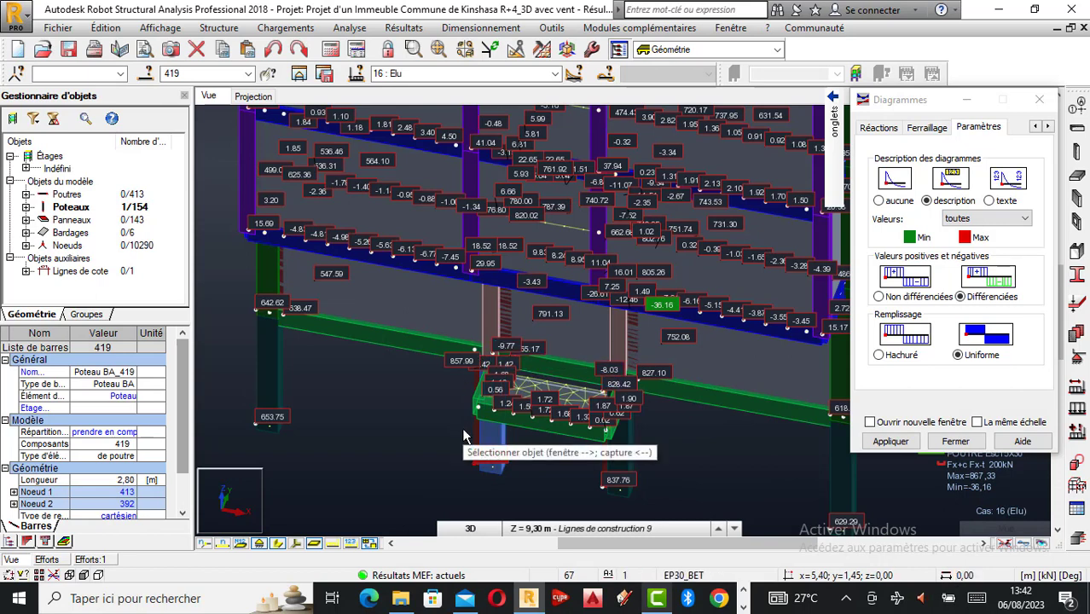
Load the selected column into the real reinforcement design of RC elements (Ferraillage réel éléments BA), using manual combinations.
{"action": "left_click", "coordinate": [479, 28]}
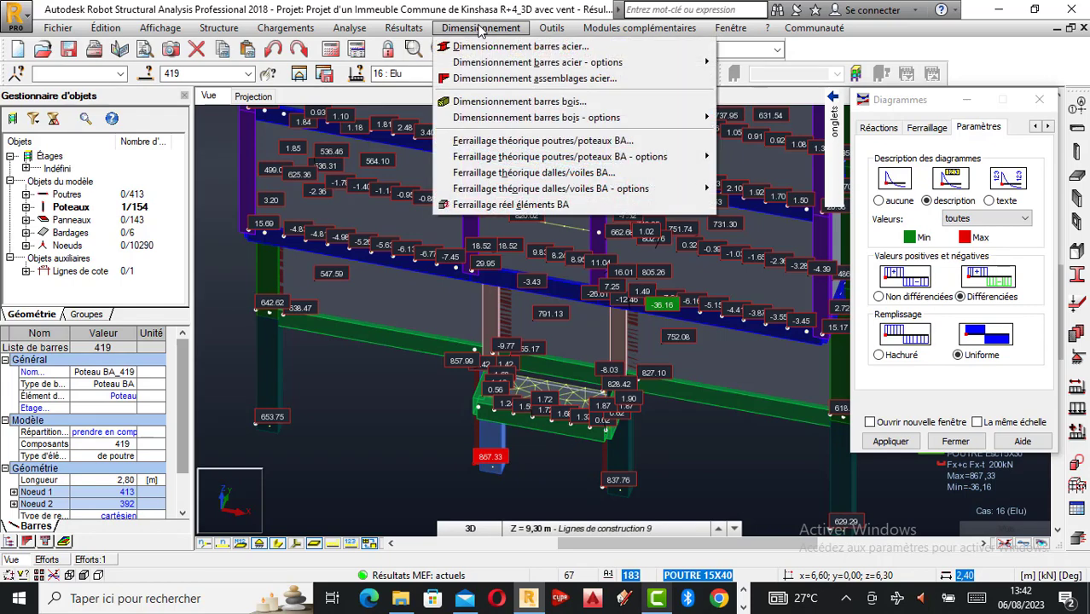
{"action": "left_click", "coordinate": [490, 208]}
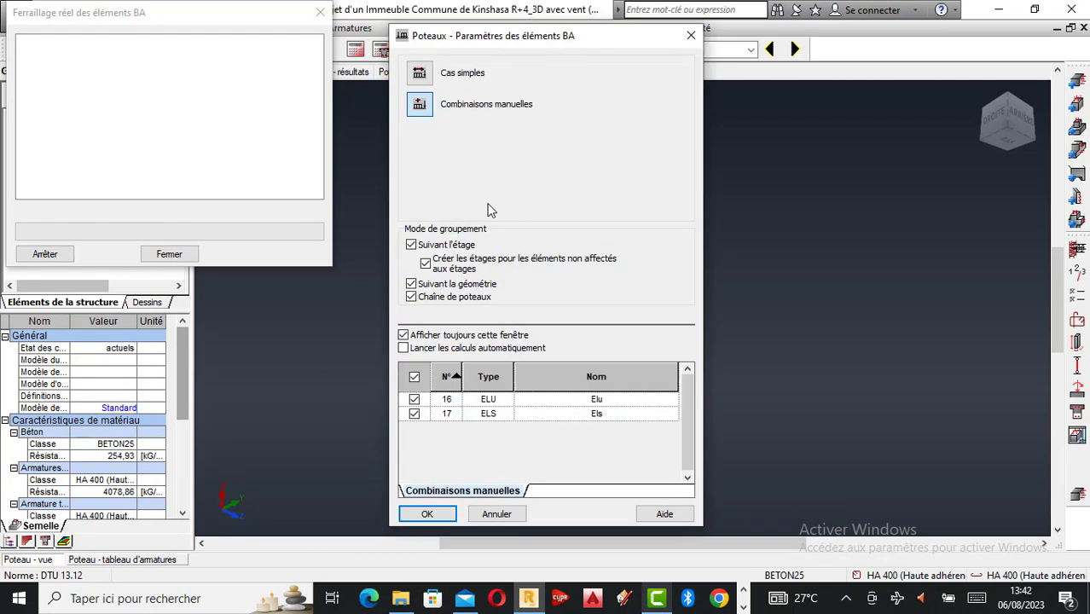
{"action": "left_click", "coordinate": [411, 418]}
{"action": "left_click", "coordinate": [414, 413]}
{"action": "left_click", "coordinate": [427, 515]}
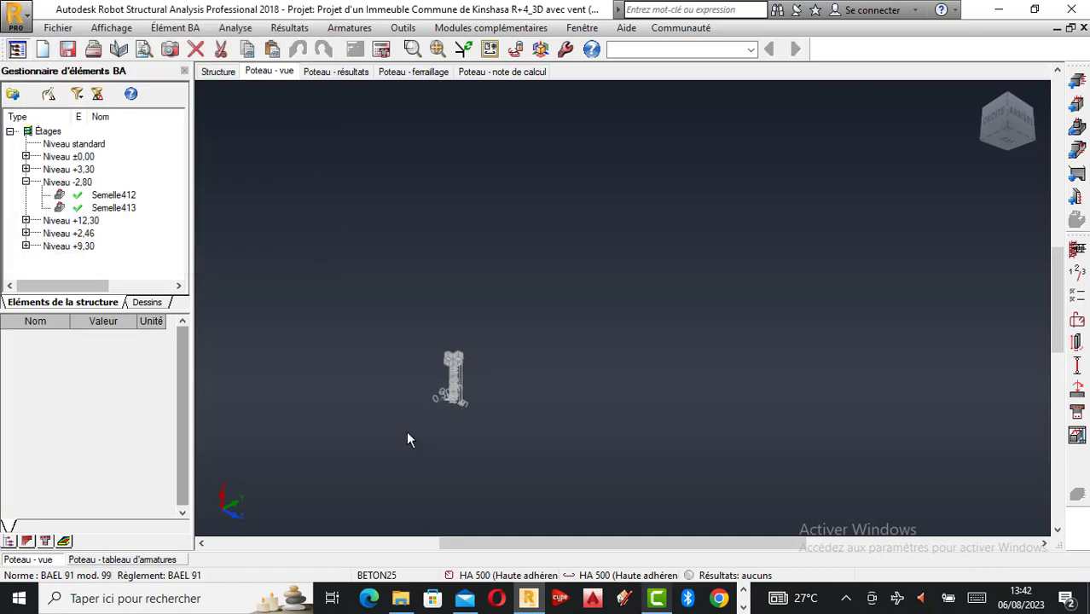
Examine the loaded column's geometry and dimensions in the column view.
{"action": "scroll", "coordinate": [427, 383], "scroll_direction": "up", "scroll_amount": 5}
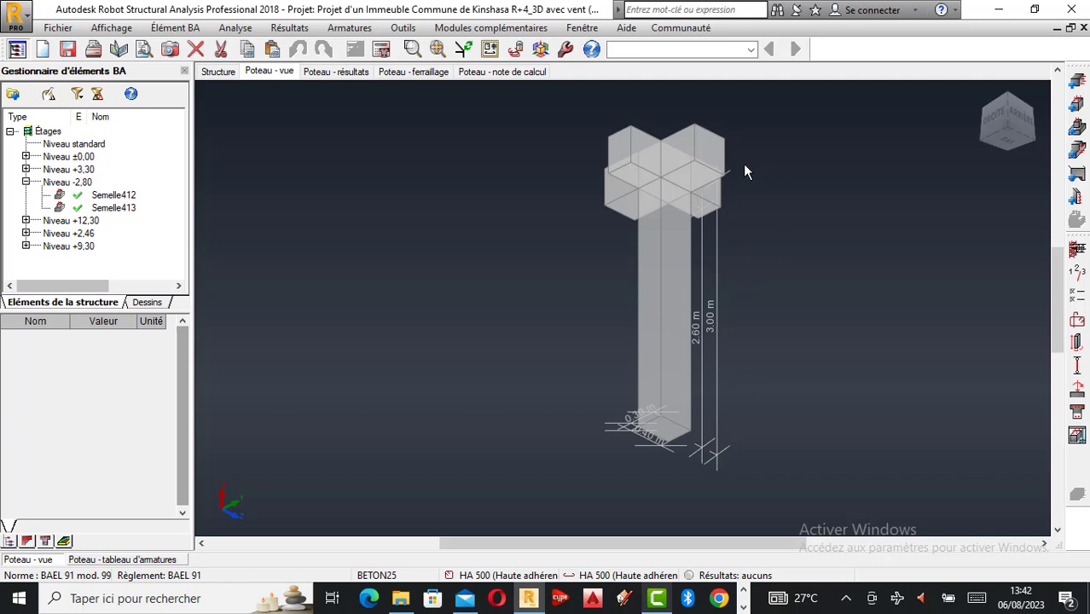
{"action": "right_click", "coordinate": [902, 123]}
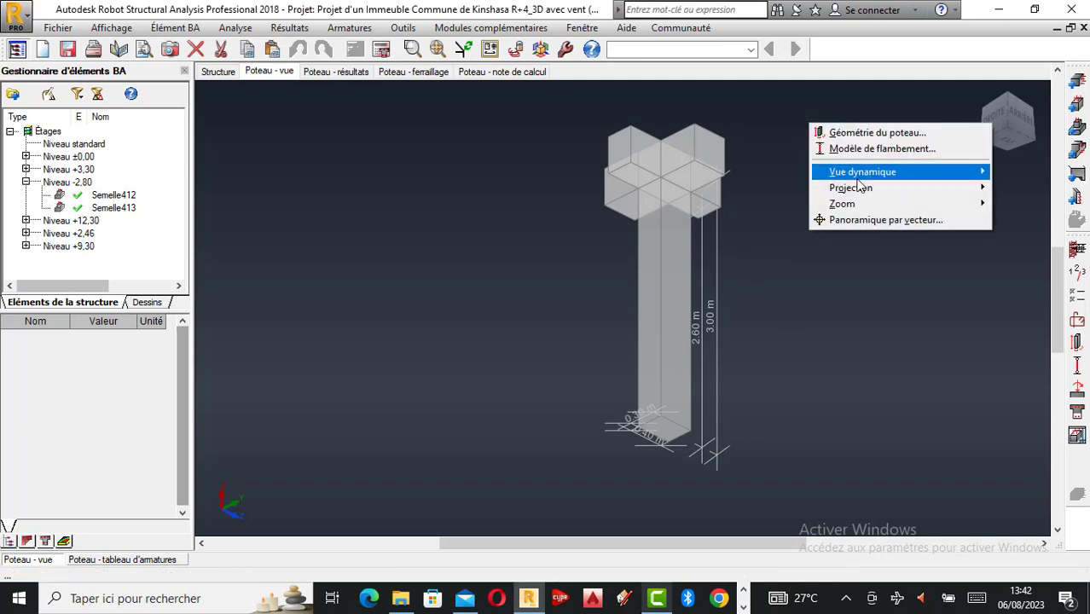
{"action": "left_click", "coordinate": [924, 93]}
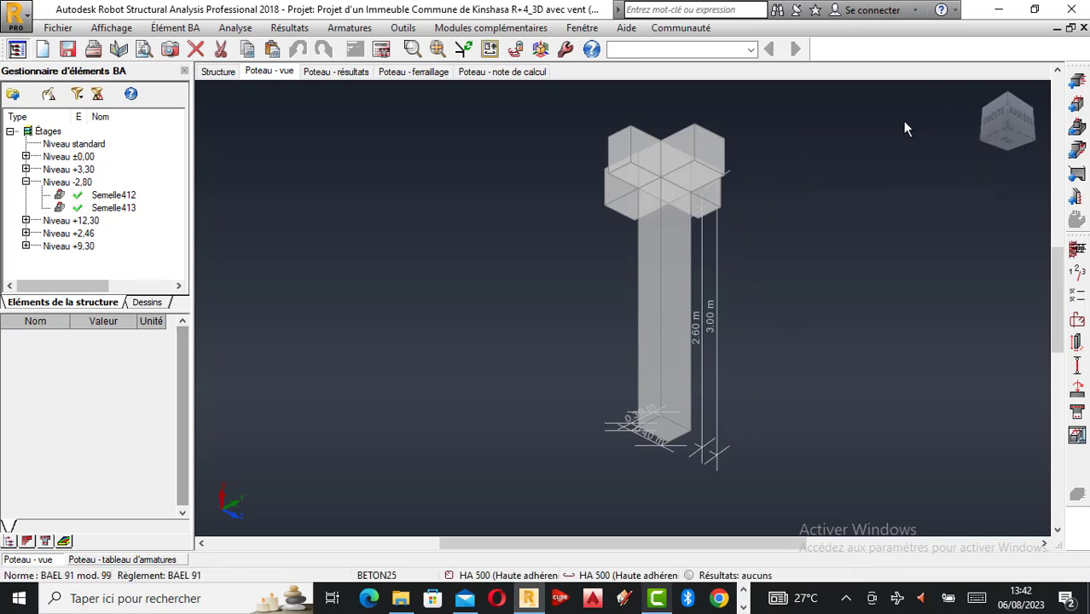
{"action": "right_click", "coordinate": [904, 123]}
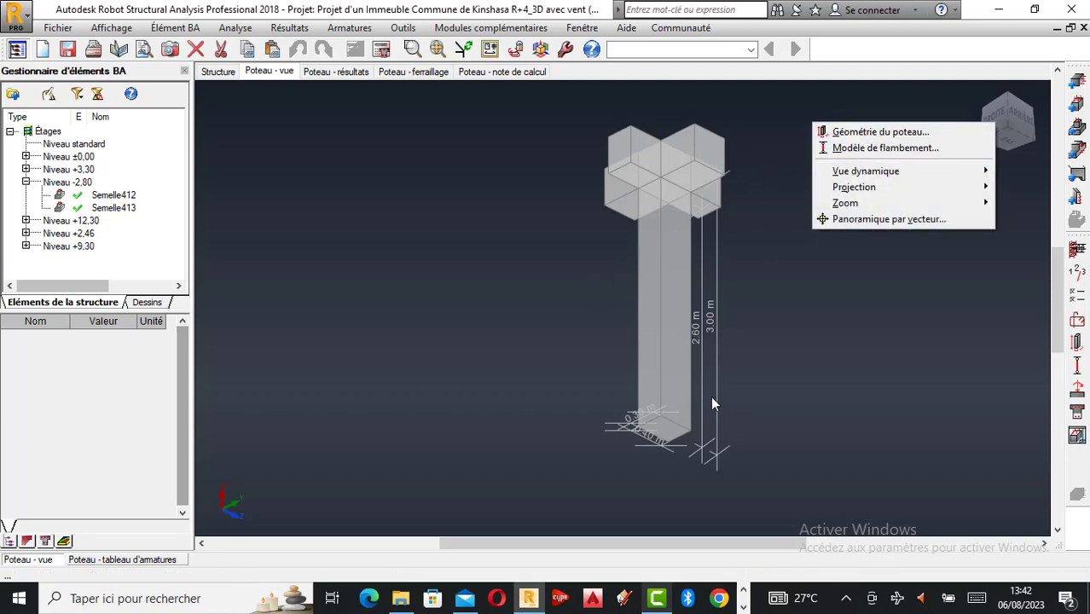
{"action": "left_click", "coordinate": [782, 388]}
{"action": "scroll", "coordinate": [778, 337], "scroll_direction": "up", "scroll_amount": 1}
{"action": "scroll", "coordinate": [579, 402], "scroll_direction": "down", "scroll_amount": 1}
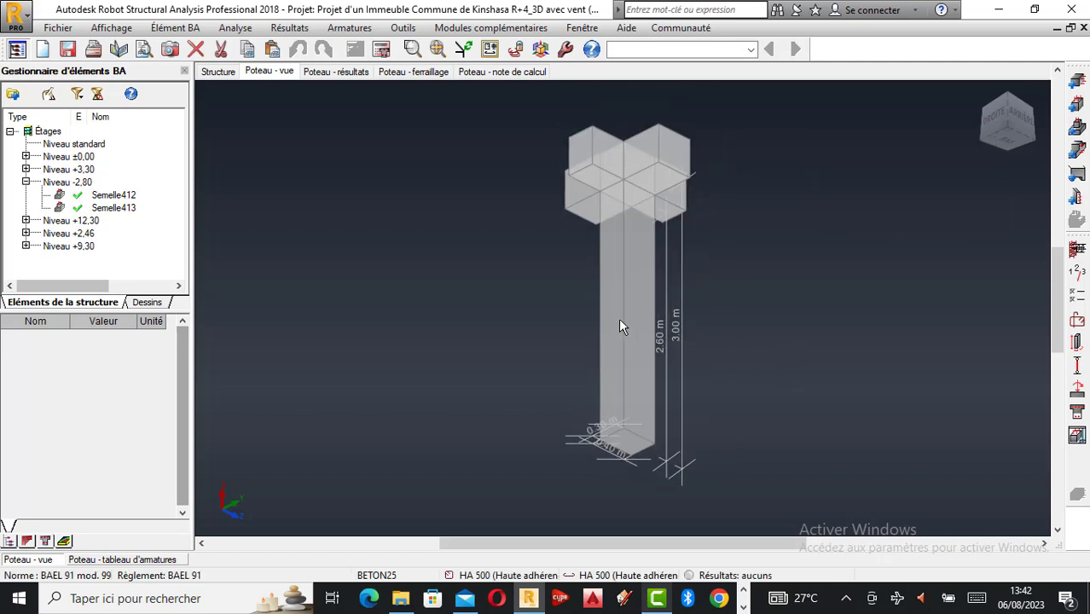
{"action": "left_click", "coordinate": [1078, 274]}
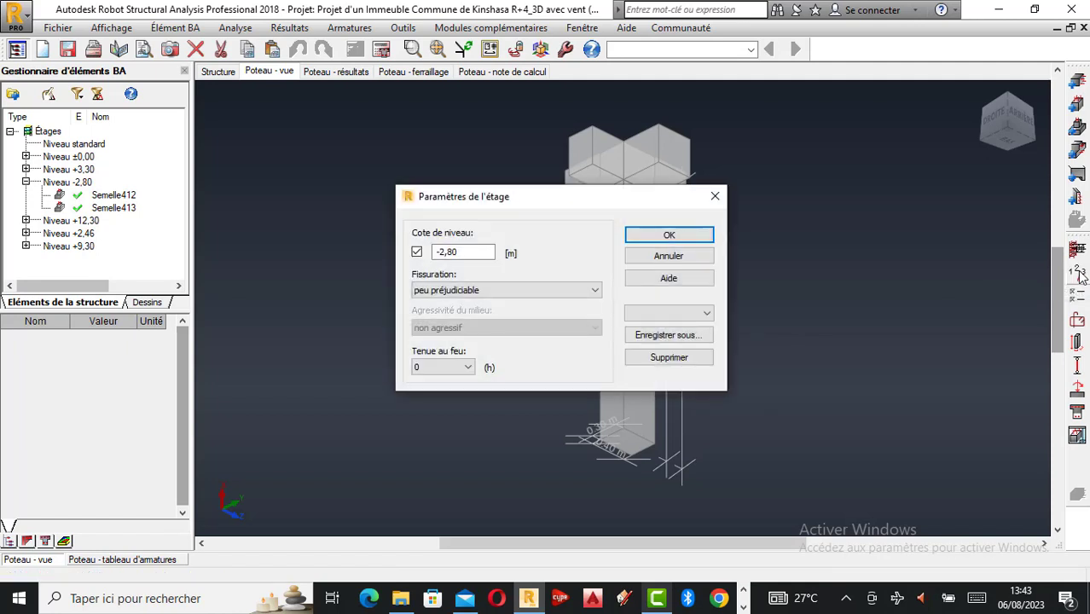
{"action": "left_click_drag", "start_coordinate": [551, 201], "coordinate": [342, 196]}
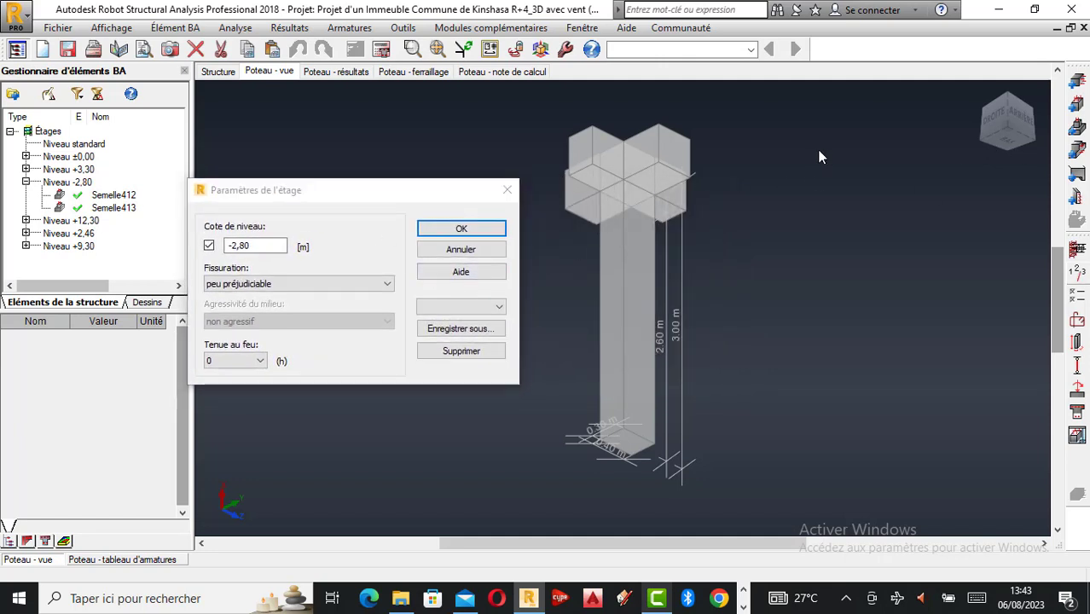
{"action": "left_click", "coordinate": [509, 192]}
Set the level elevation (Cote de niveau) in the column's storey parameters to -3,00 m.
{"action": "right_click", "coordinate": [850, 208]}
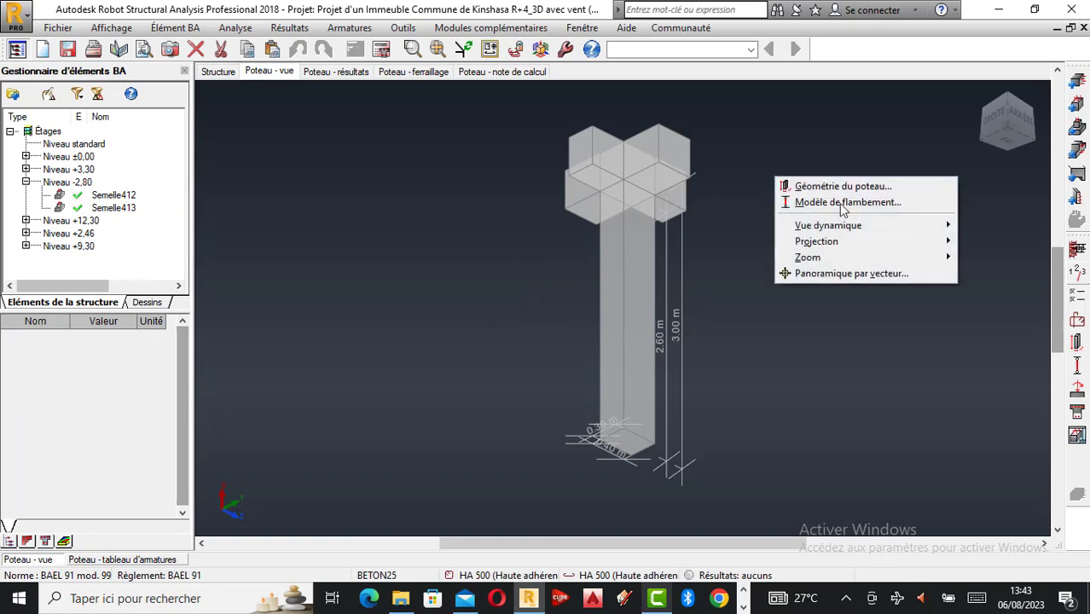
{"action": "left_click", "coordinate": [979, 100]}
{"action": "left_click_drag", "start_coordinate": [981, 100], "coordinate": [715, 200]}
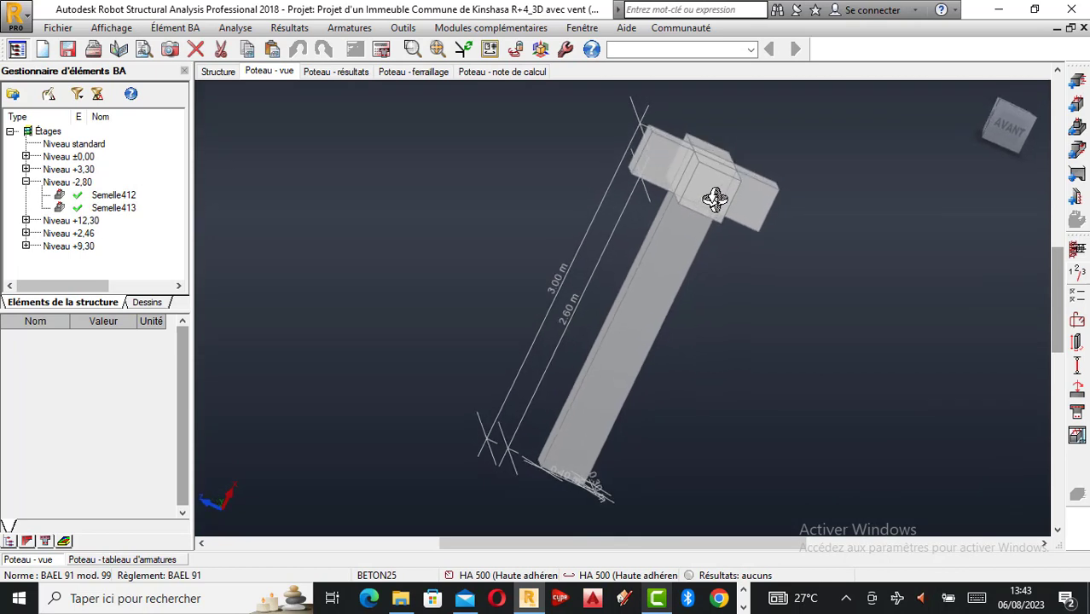
{"action": "left_click", "coordinate": [1078, 272]}
{"action": "left_click_drag", "start_coordinate": [597, 194], "coordinate": [383, 167]}
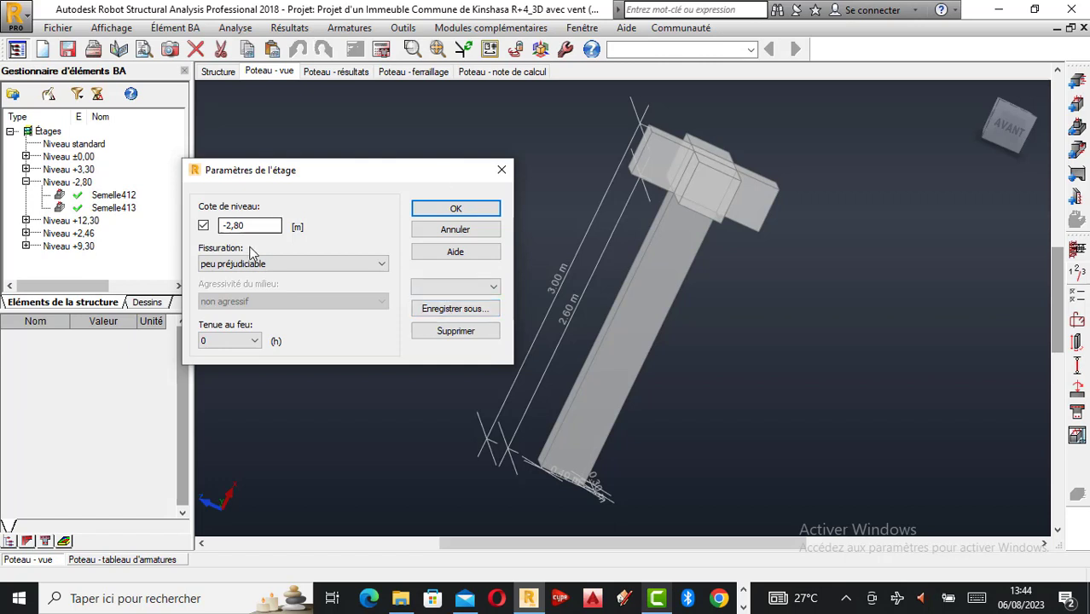
{"action": "double_click", "coordinate": [229, 226]}
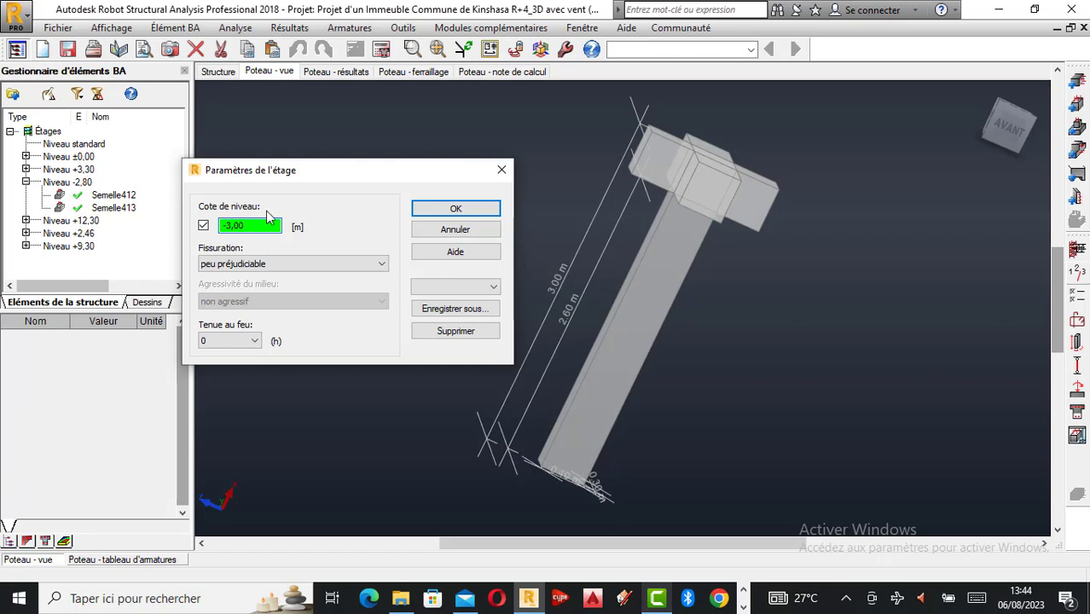
{"action": "left_click", "coordinate": [461, 215]}
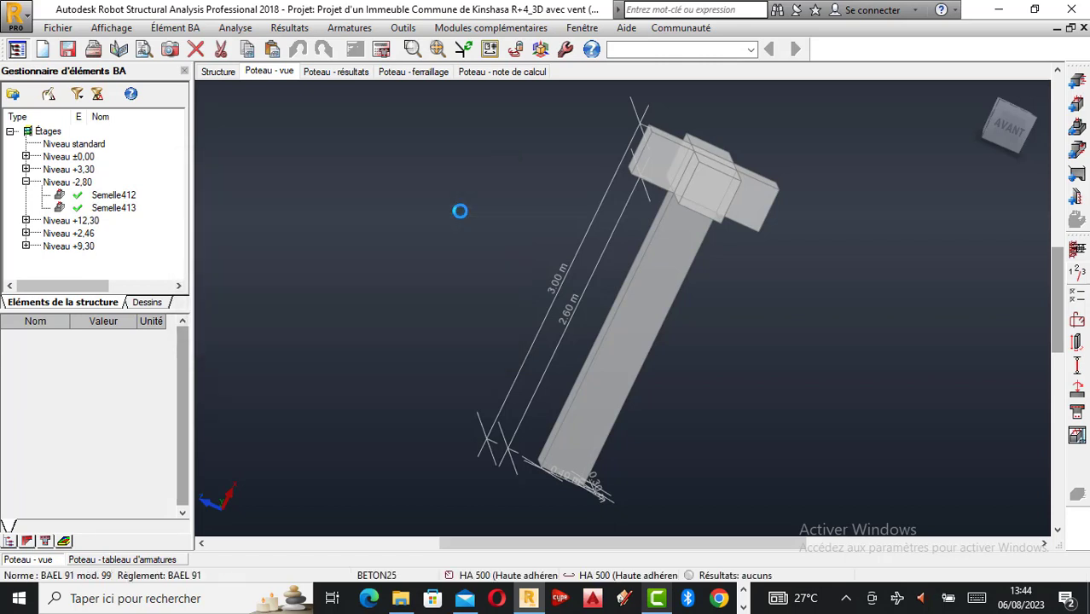
Reopen the storey parameters to check the level, cracking and fire resistance settings.
{"action": "scroll", "coordinate": [555, 283], "scroll_direction": "up", "scroll_amount": 1}
{"action": "scroll", "coordinate": [555, 285], "scroll_direction": "down", "scroll_amount": 2}
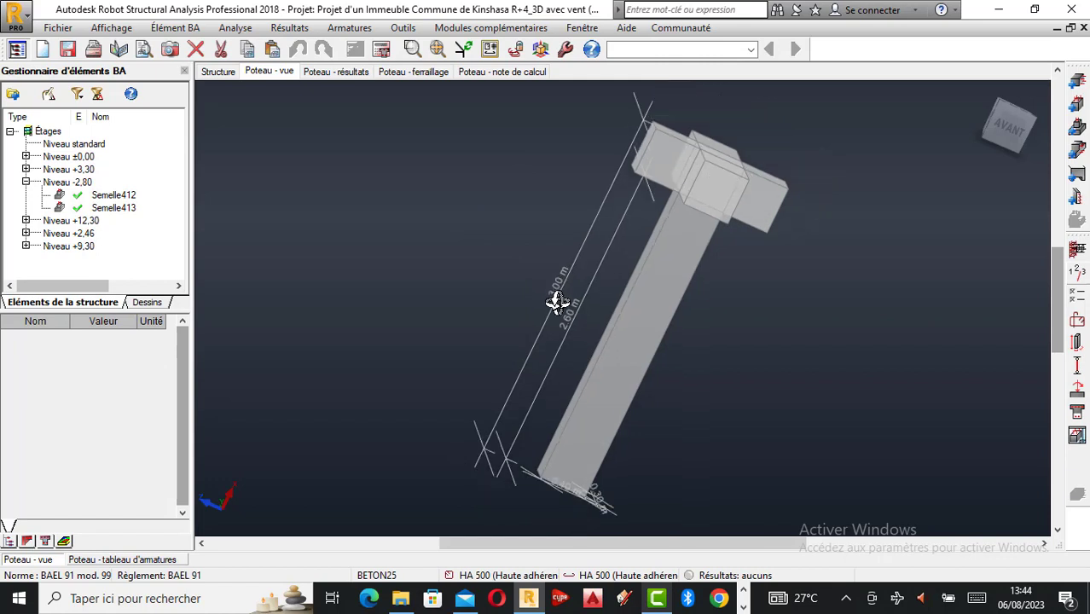
{"action": "left_click", "coordinate": [1078, 275]}
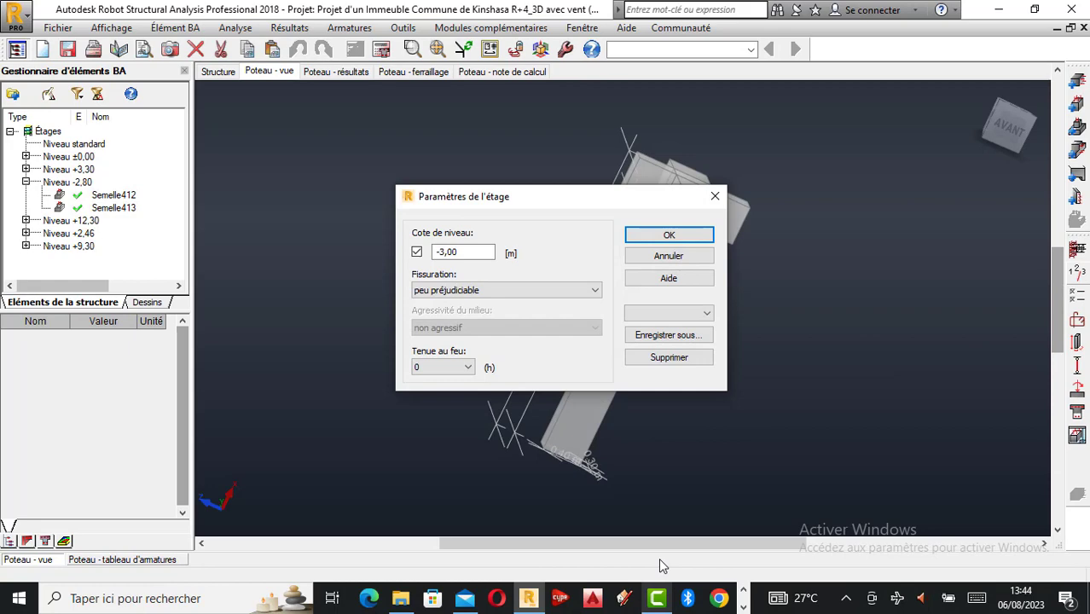
{"action": "left_click", "coordinate": [743, 607]}
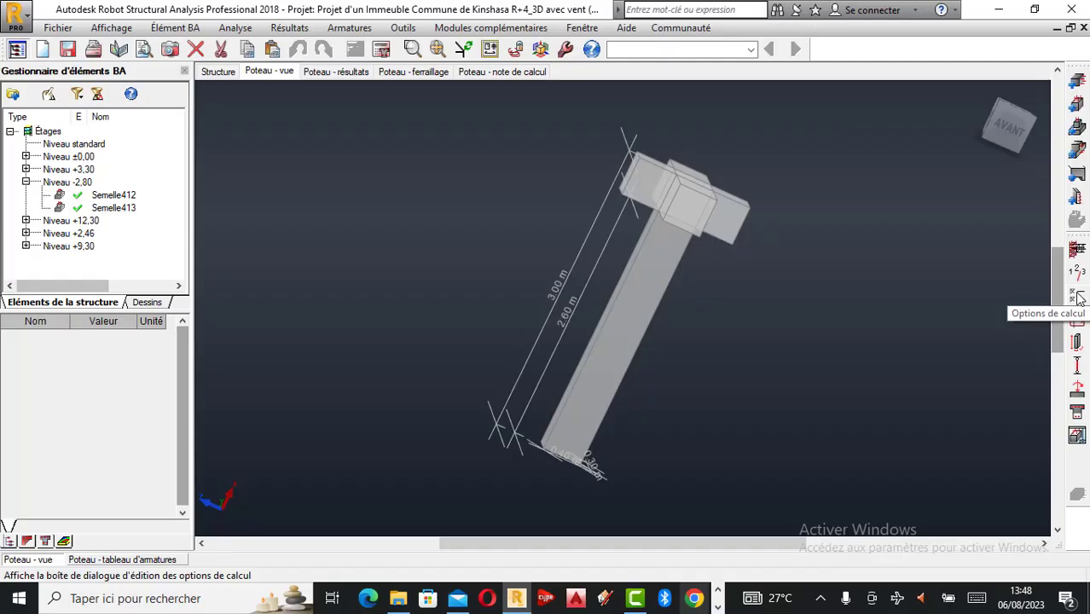
Review the general calculation options, including geometry optimisation, reinforcement optimisation degree and simple bending design, leaving their settings as they are.
{"action": "left_click", "coordinate": [1078, 295]}
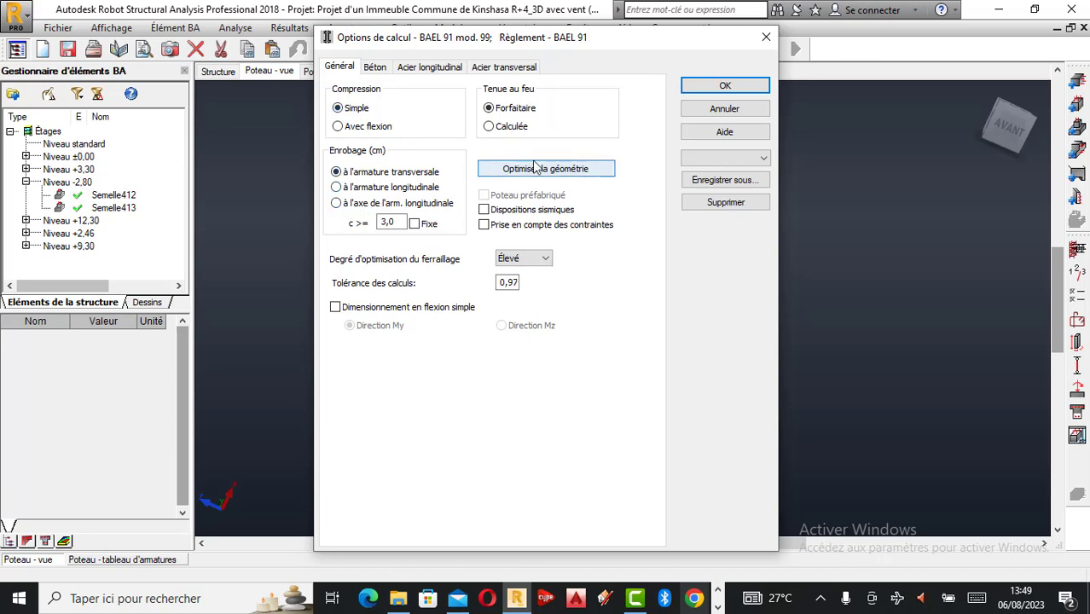
{"action": "left_click", "coordinate": [565, 170]}
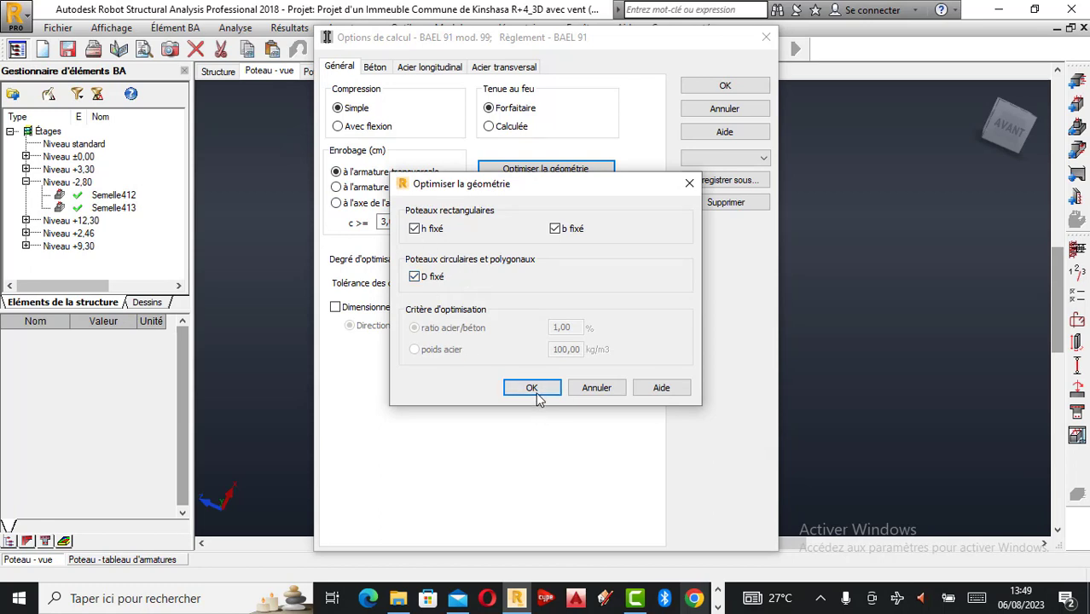
{"action": "left_click", "coordinate": [531, 388]}
{"action": "left_click", "coordinate": [544, 259]}
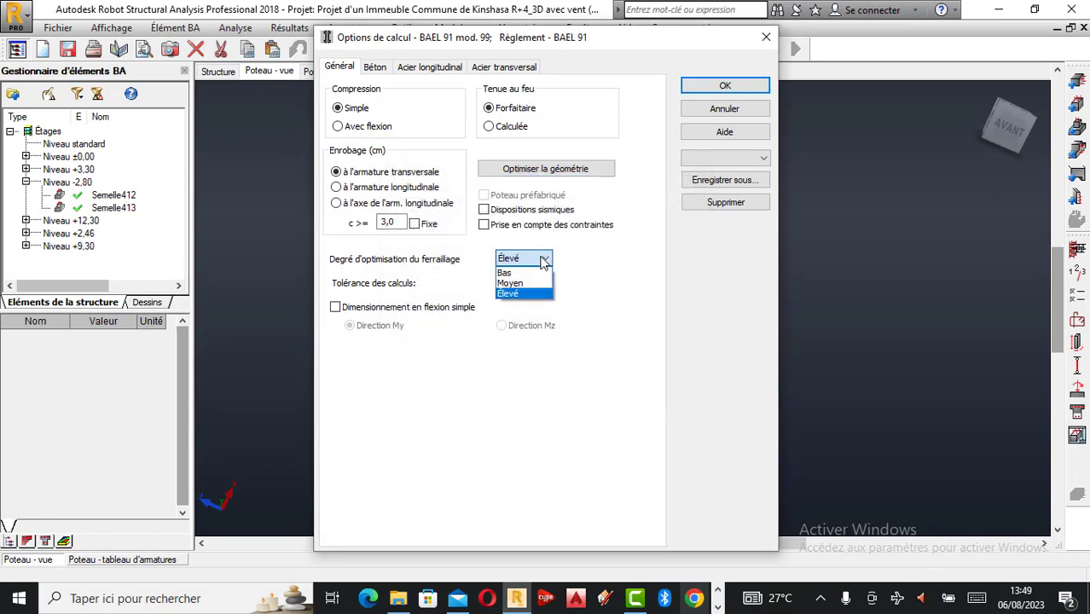
{"action": "left_click", "coordinate": [581, 284]}
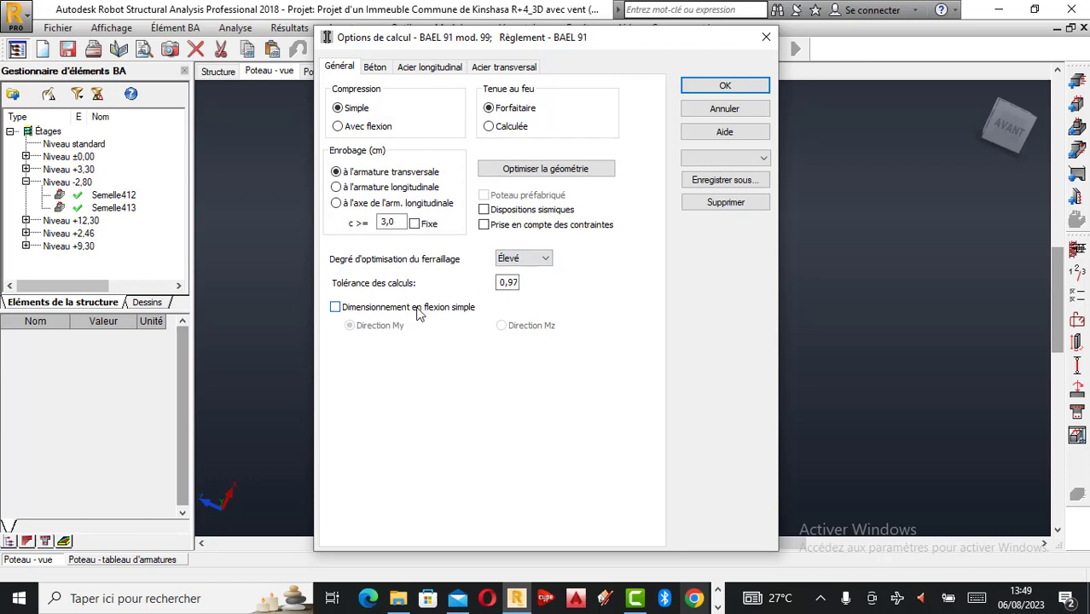
{"action": "left_click", "coordinate": [335, 307]}
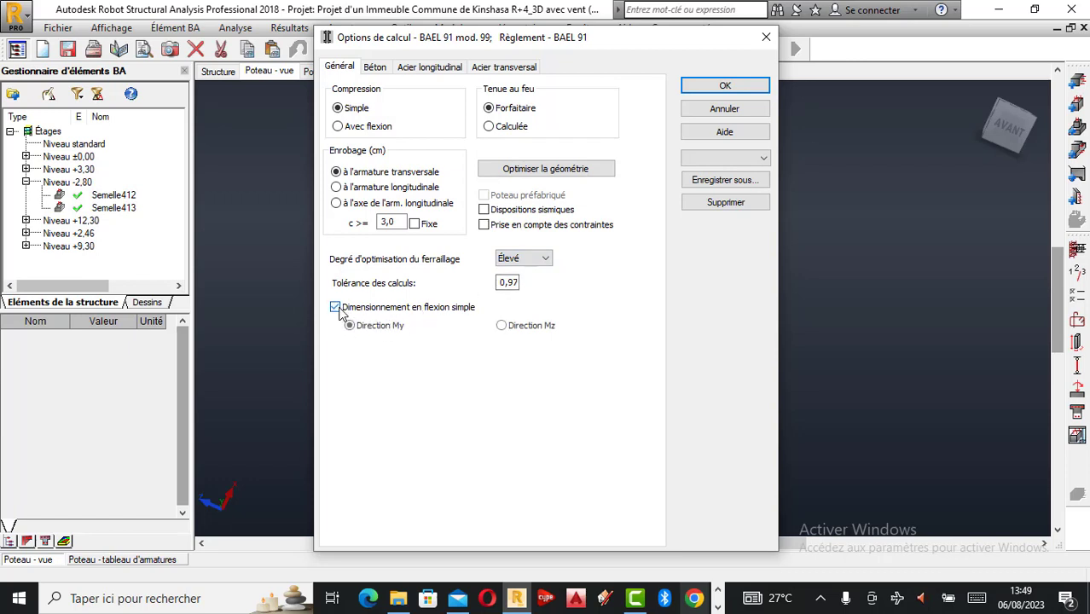
{"action": "left_click", "coordinate": [336, 307]}
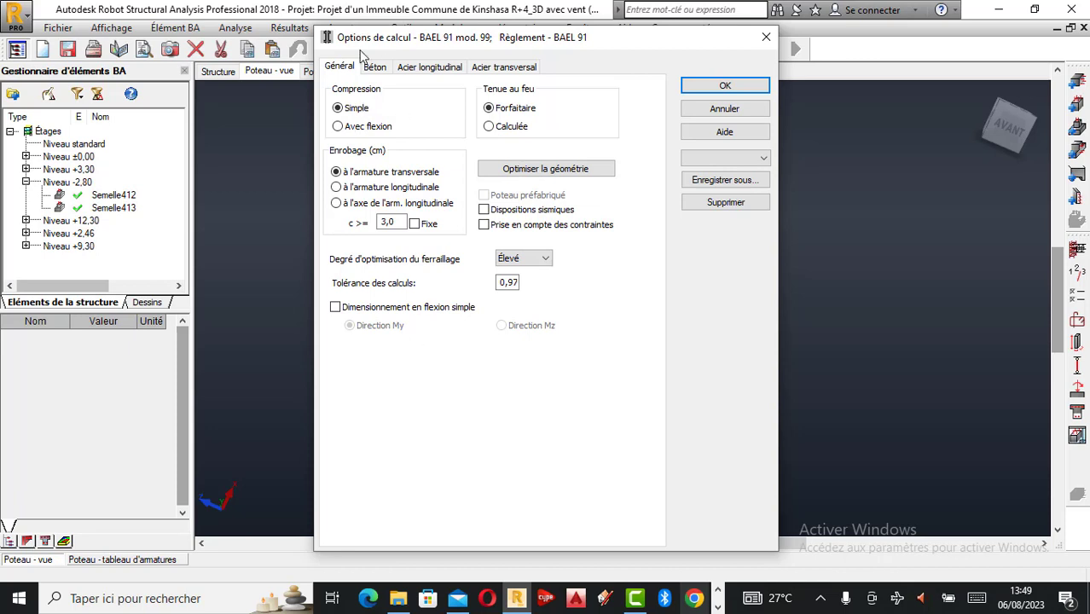
Set the unit weight (Poids volumique) of the BETON25 concrete to 2500 kG/m3 in the calculation options.
{"action": "left_click", "coordinate": [377, 69]}
{"action": "left_click", "coordinate": [551, 118]}
{"action": "left_click", "coordinate": [514, 162]}
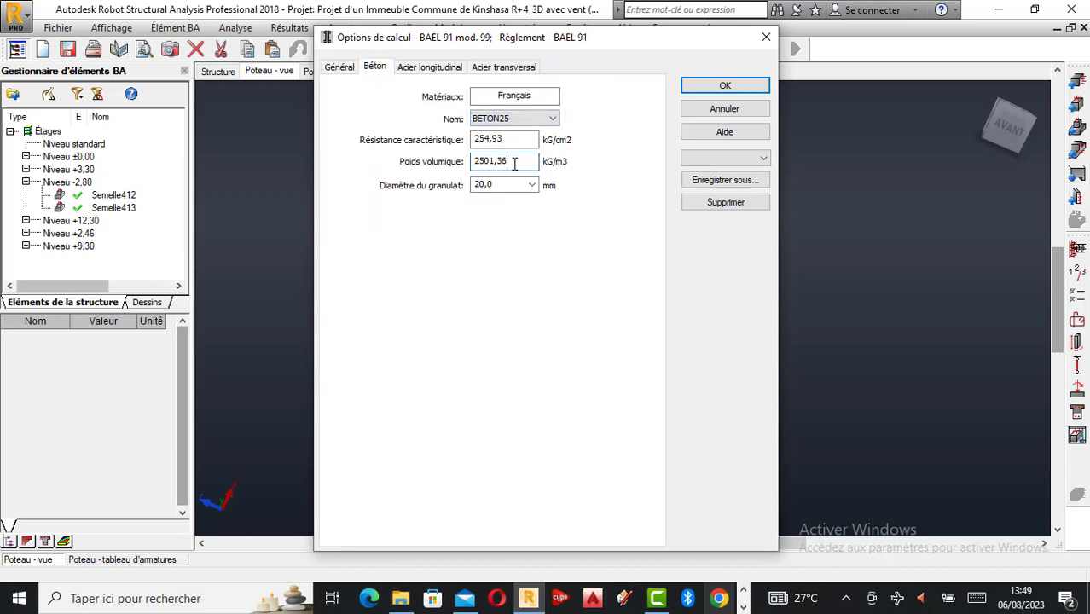
{"action": "double_click", "coordinate": [514, 163]}
{"action": "left_click", "coordinate": [639, 350]}
{"action": "left_click", "coordinate": [640, 335]}
{"action": "double_click", "coordinate": [616, 371]}
{"action": "left_click", "coordinate": [616, 371]}
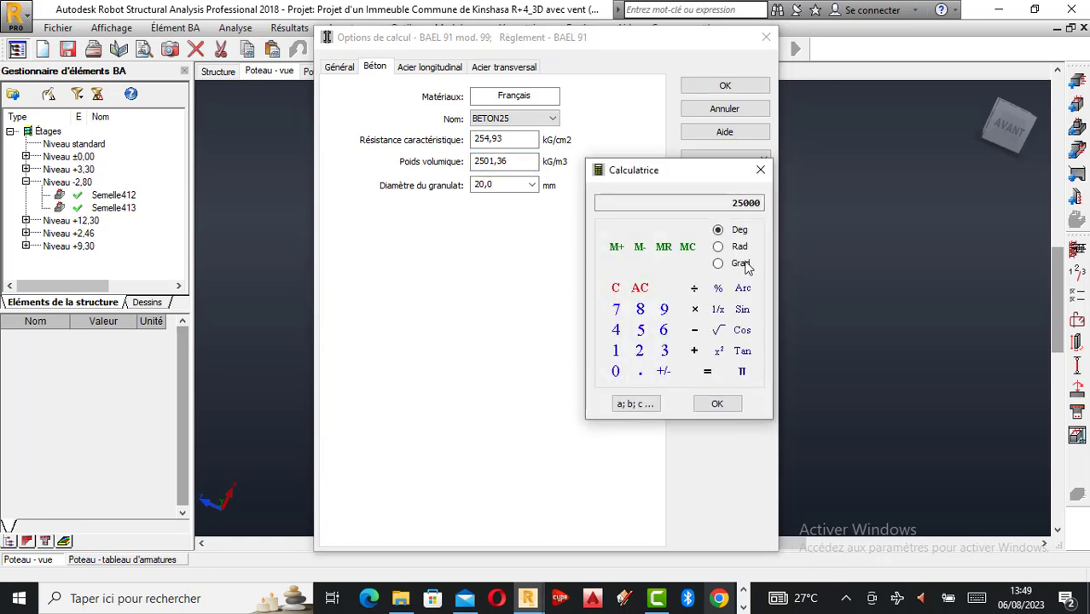
{"action": "left_click", "coordinate": [616, 290]}
{"action": "left_click", "coordinate": [639, 351]}
{"action": "left_click", "coordinate": [641, 331]}
{"action": "double_click", "coordinate": [616, 371]}
{"action": "left_click", "coordinate": [718, 404]}
{"action": "left_click", "coordinate": [760, 170]}
Set the concrete's aggregate diameter (Diamètre du granulat) to 14,0 mm.
{"action": "left_click", "coordinate": [530, 186]}
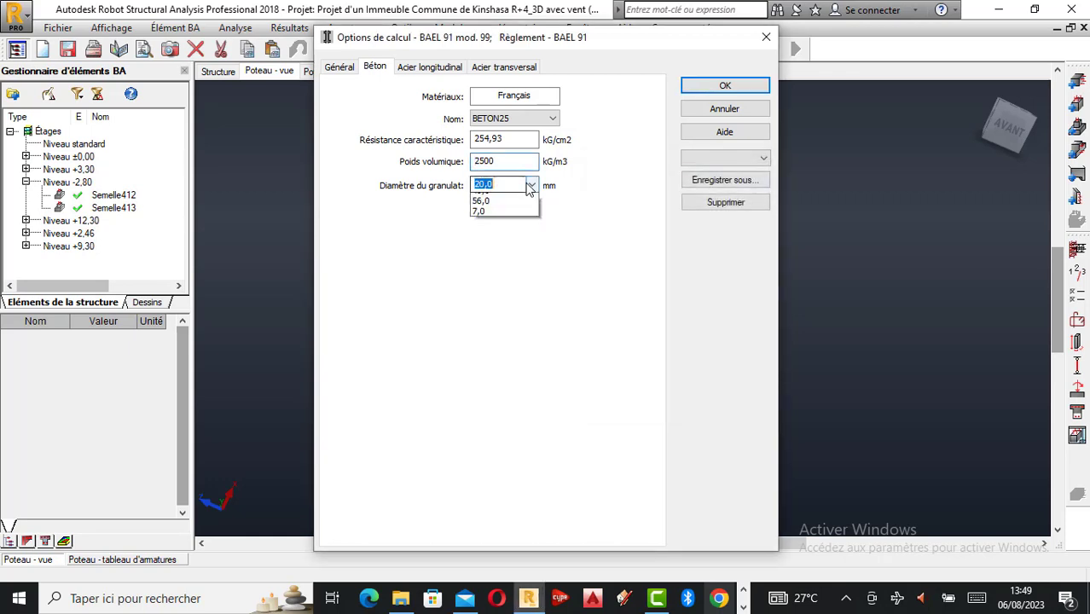
{"action": "left_click", "coordinate": [479, 219]}
{"action": "left_click", "coordinate": [531, 183]}
{"action": "left_click", "coordinate": [487, 209]}
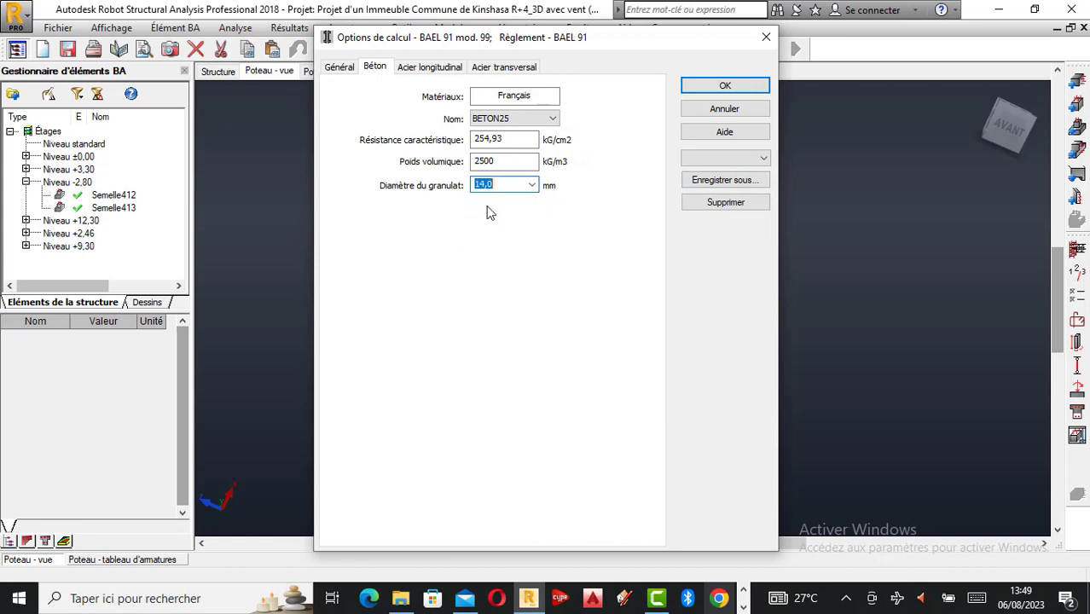
Use steel class HA 400 for the longitudinal reinforcement and exclude the bar diameters smaller than 14 mm.
{"action": "left_click", "coordinate": [422, 67]}
{"action": "left_click", "coordinate": [439, 137]}
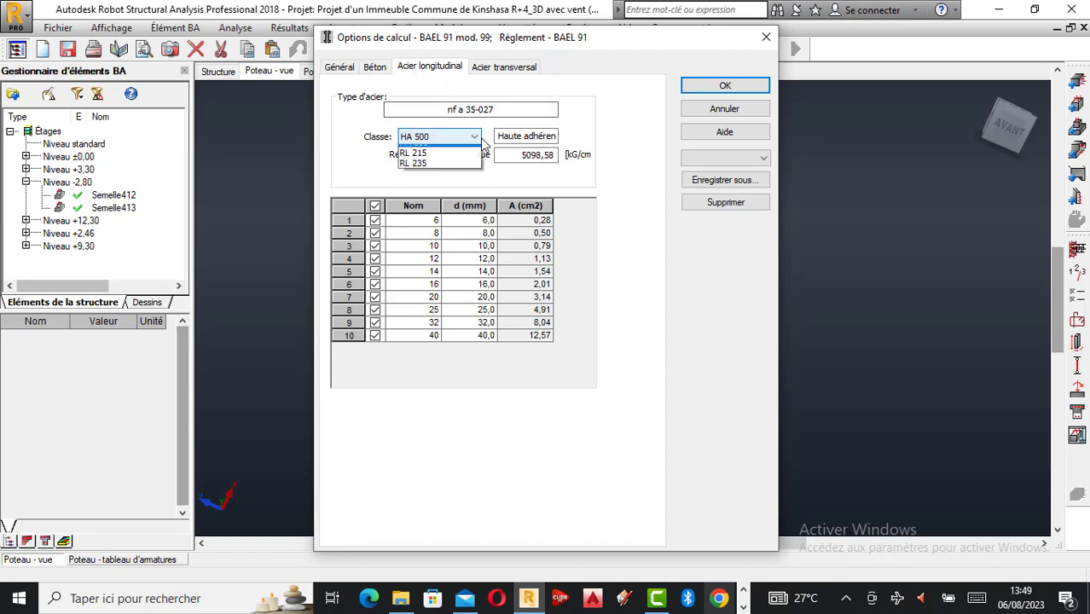
{"action": "left_click", "coordinate": [435, 154]}
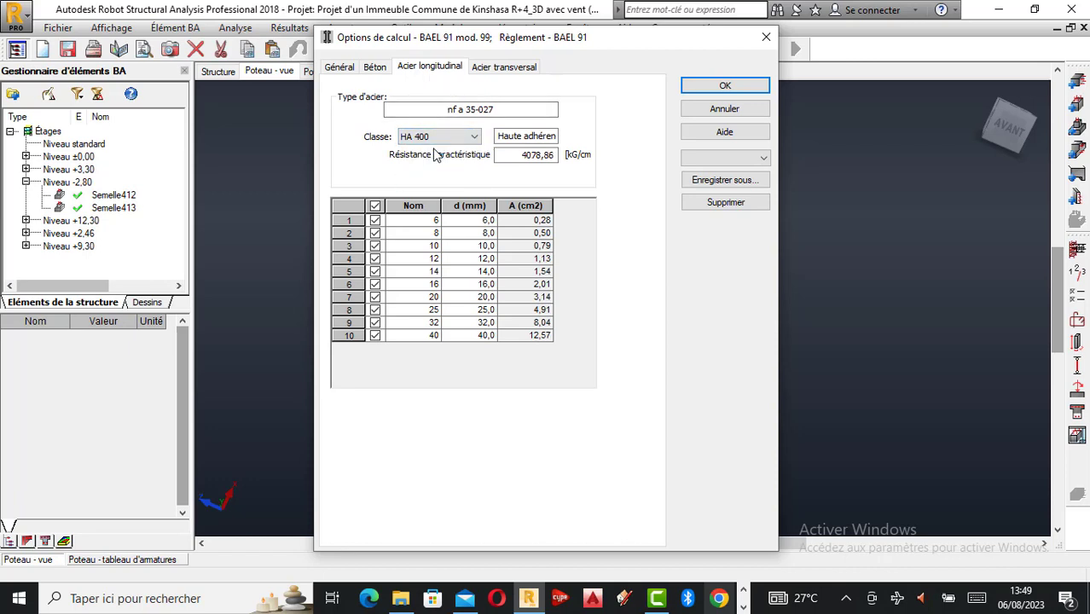
{"action": "left_click", "coordinate": [374, 220]}
{"action": "left_click", "coordinate": [374, 233]}
Use steel class HA 400 for the transverse reinforcement with only 6 and 8 mm bars allowed, and accept the calculation options.
{"action": "left_click", "coordinate": [501, 68]}
{"action": "left_click", "coordinate": [440, 137]}
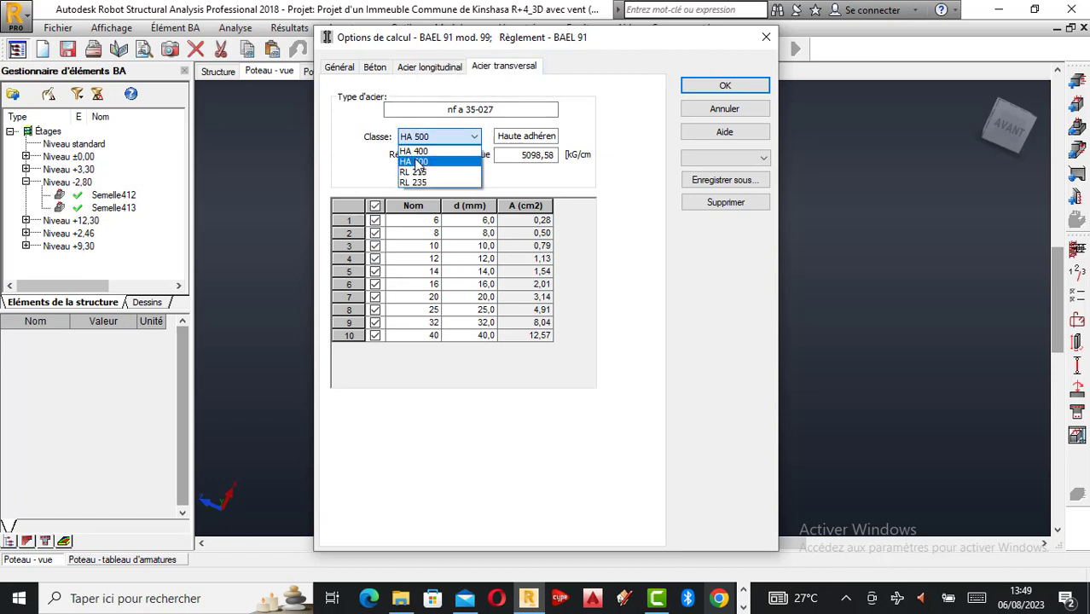
{"action": "left_click", "coordinate": [422, 150]}
{"action": "left_click", "coordinate": [376, 207]}
{"action": "left_click", "coordinate": [376, 220]}
{"action": "left_click", "coordinate": [376, 233]}
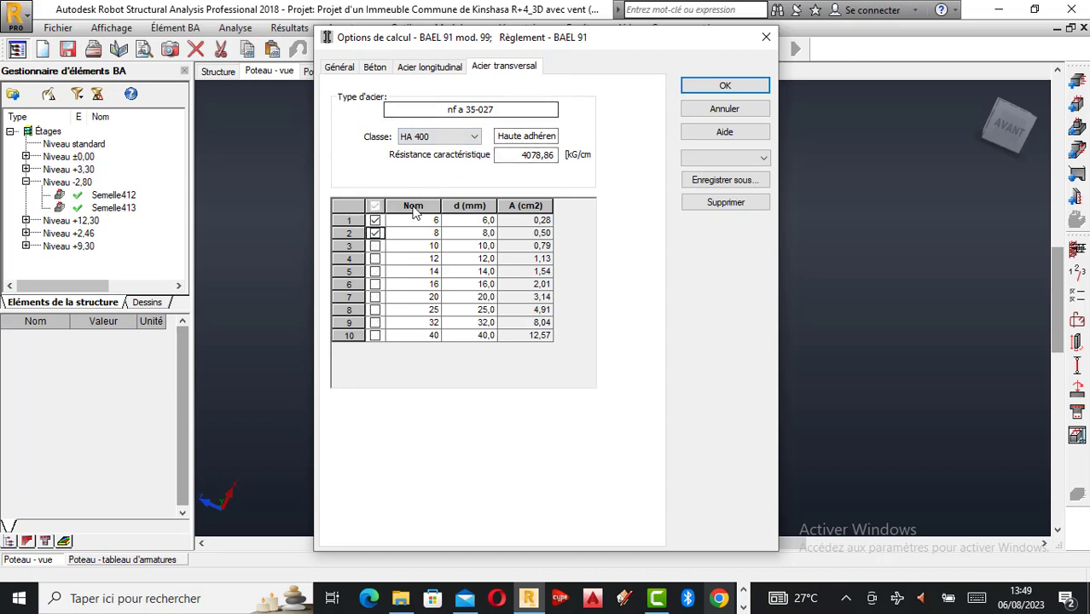
{"action": "left_click", "coordinate": [706, 89]}
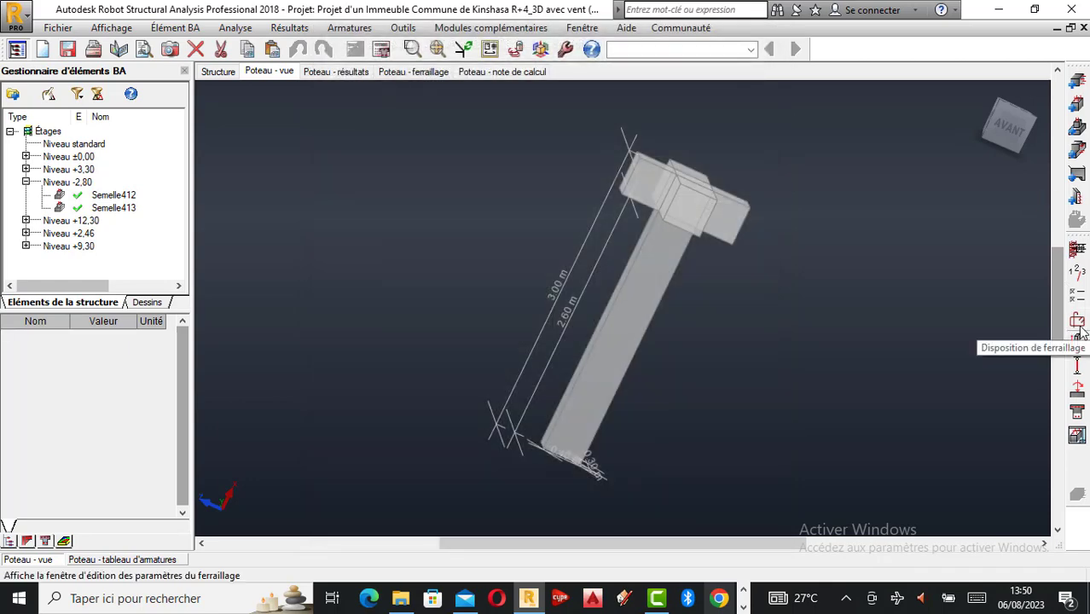
In the reinforcement layout, limit corner bar bundles to 1 bar and generate construction bars with Auto diameter.
{"action": "left_click", "coordinate": [1078, 324]}
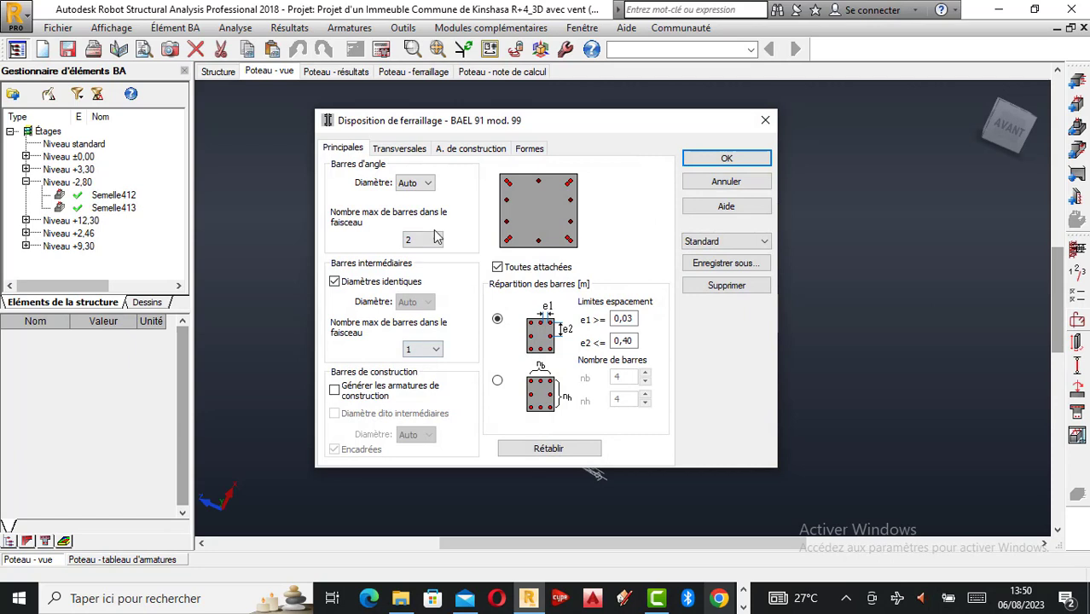
{"action": "left_click", "coordinate": [435, 240]}
{"action": "left_click", "coordinate": [418, 260]}
{"action": "left_click", "coordinate": [334, 390]}
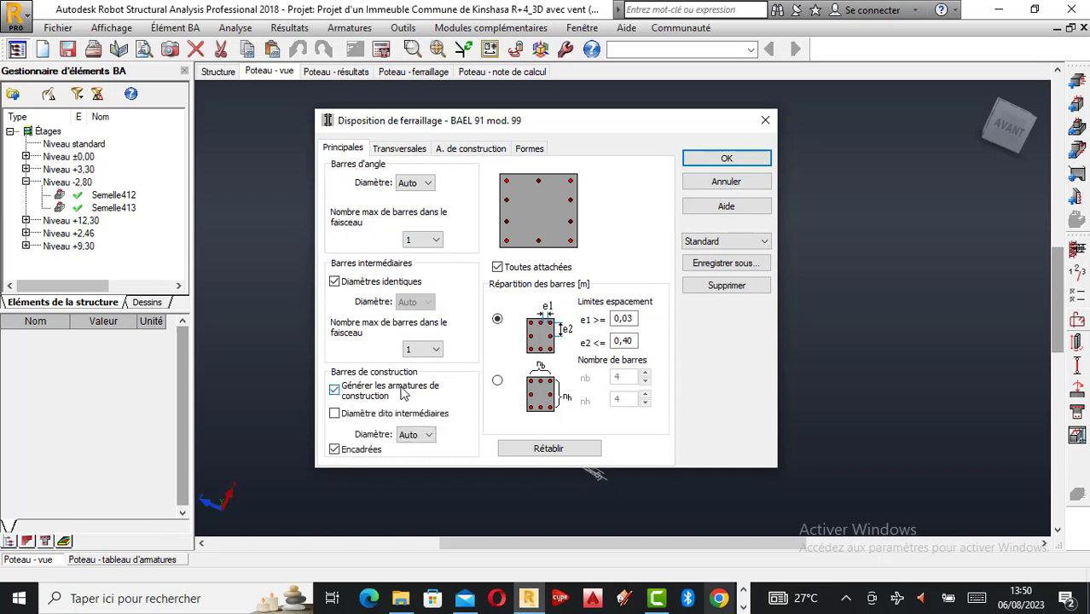
{"action": "left_click", "coordinate": [420, 435]}
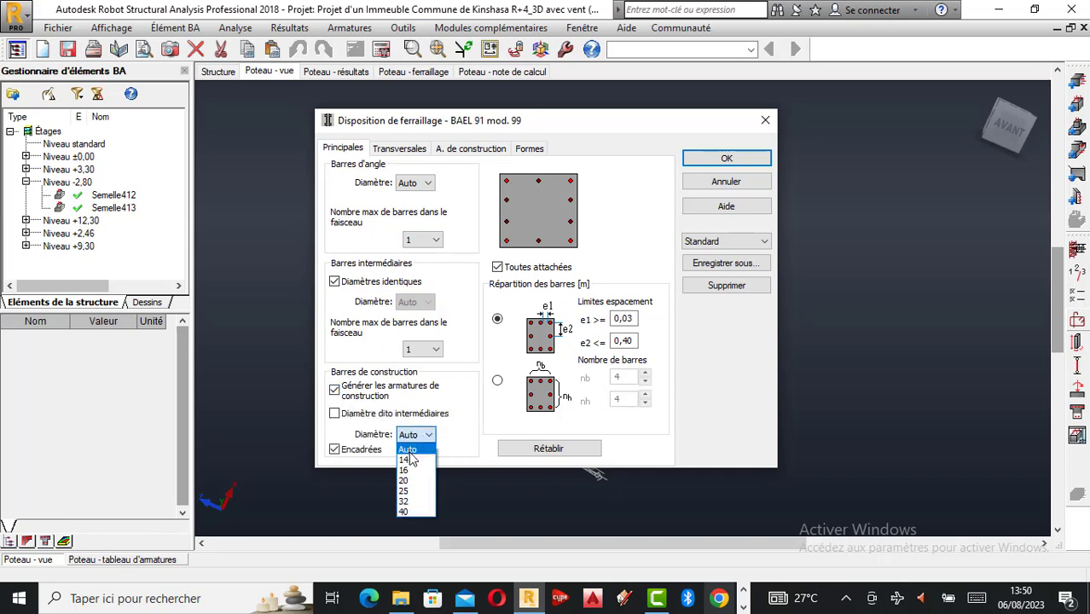
{"action": "left_click", "coordinate": [410, 452]}
Limit the transverse reinforcement spacings e1, e2 and x1 to 0,20 m each.
{"action": "left_click", "coordinate": [399, 148]}
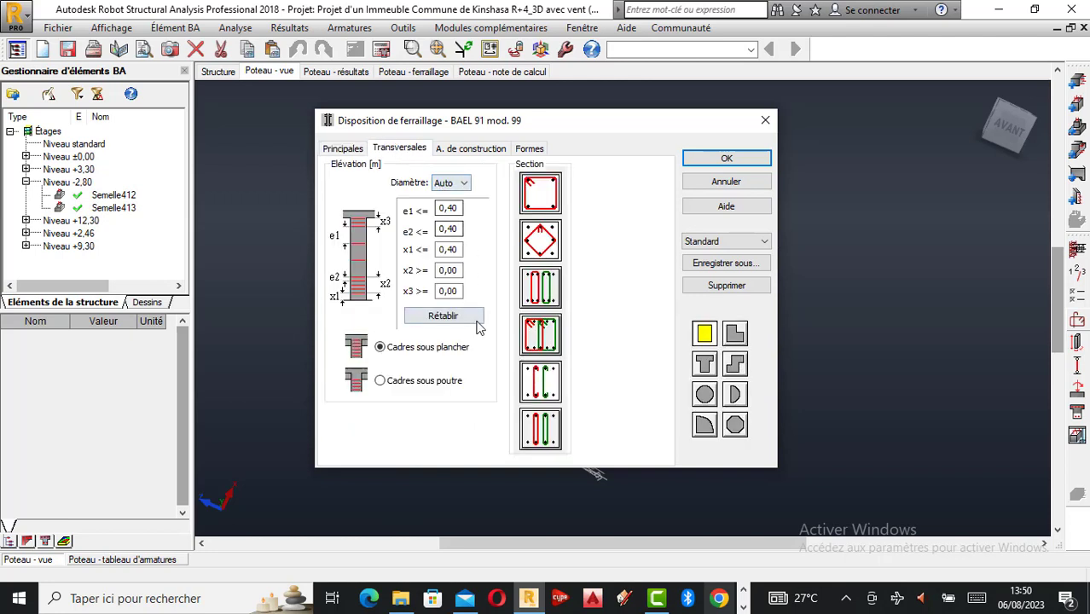
{"action": "double_click", "coordinate": [458, 208]}
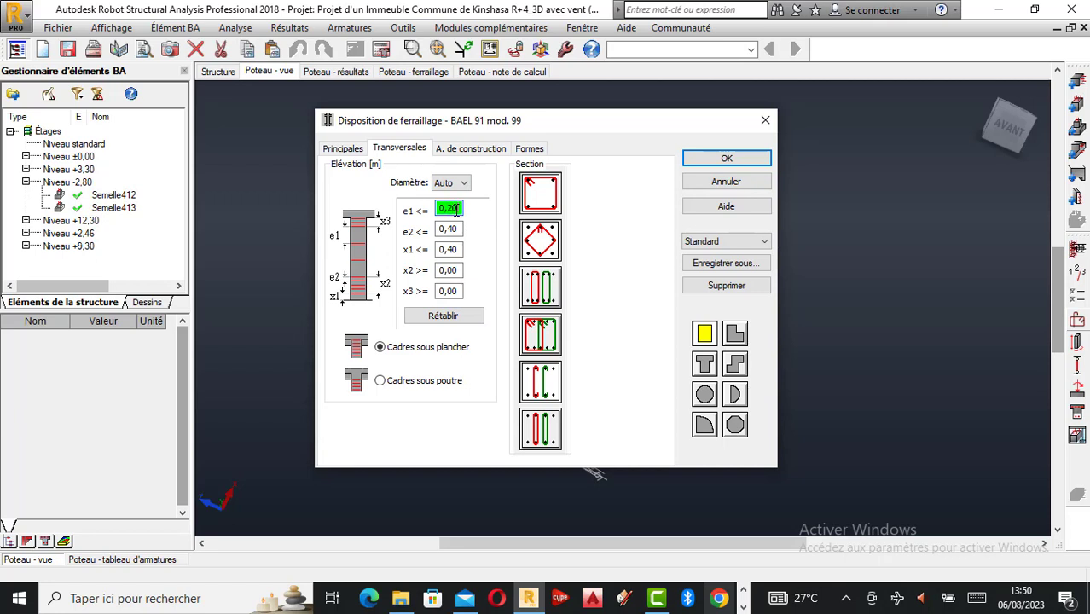
{"action": "double_click", "coordinate": [459, 229]}
{"action": "type", "text": "0,20"}
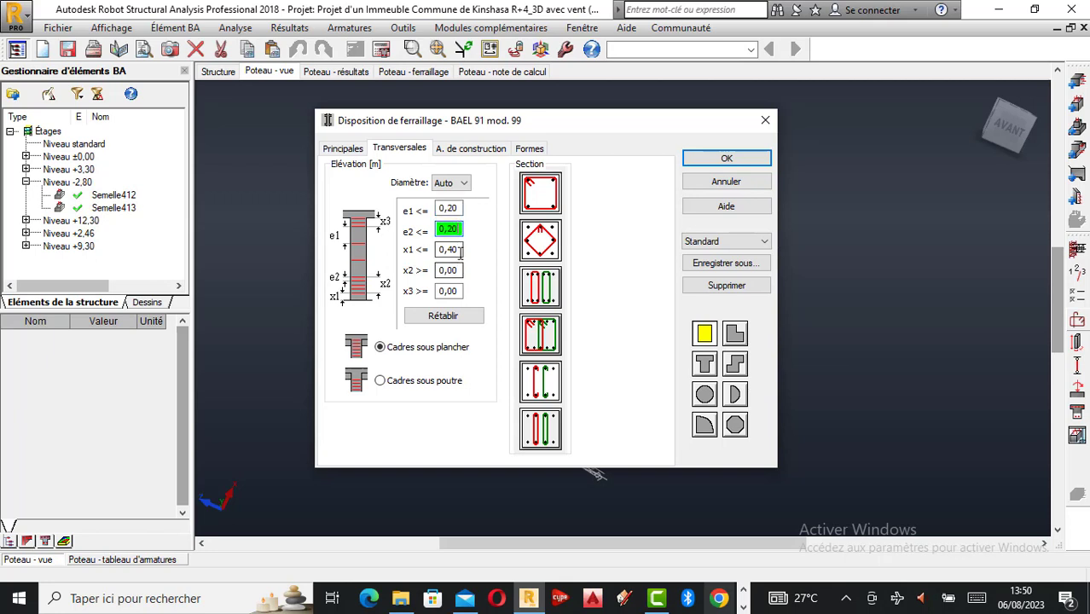
{"action": "double_click", "coordinate": [459, 249]}
{"action": "type", "text": "0,20"}
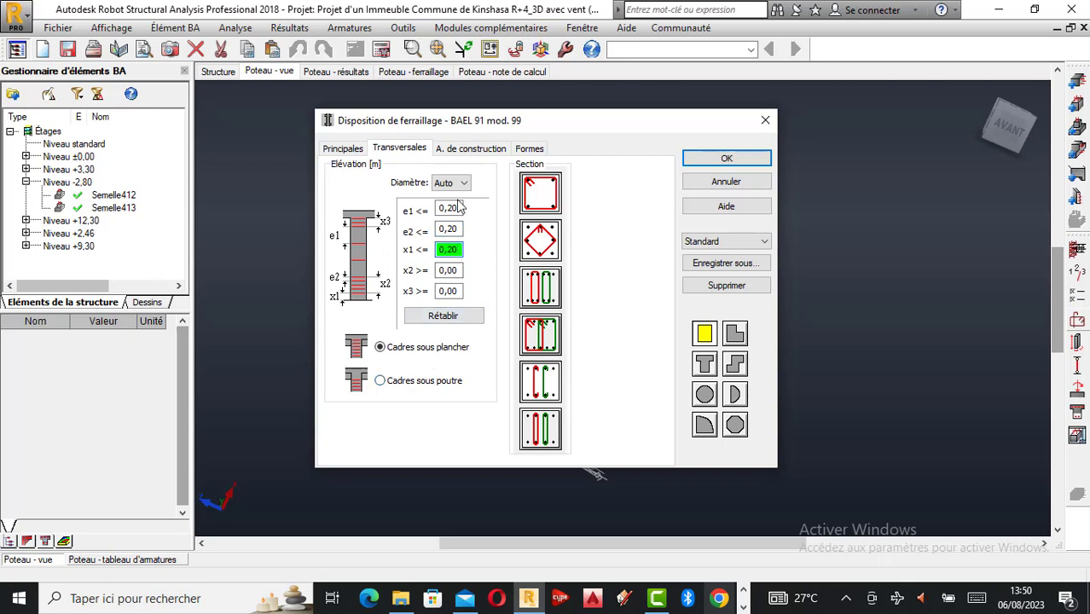
Turn off hooks only if necessary, set the minimum hook length to 10 cm and the main bars' right hook to -90°, and accept the layout.
{"action": "left_click", "coordinate": [470, 150]}
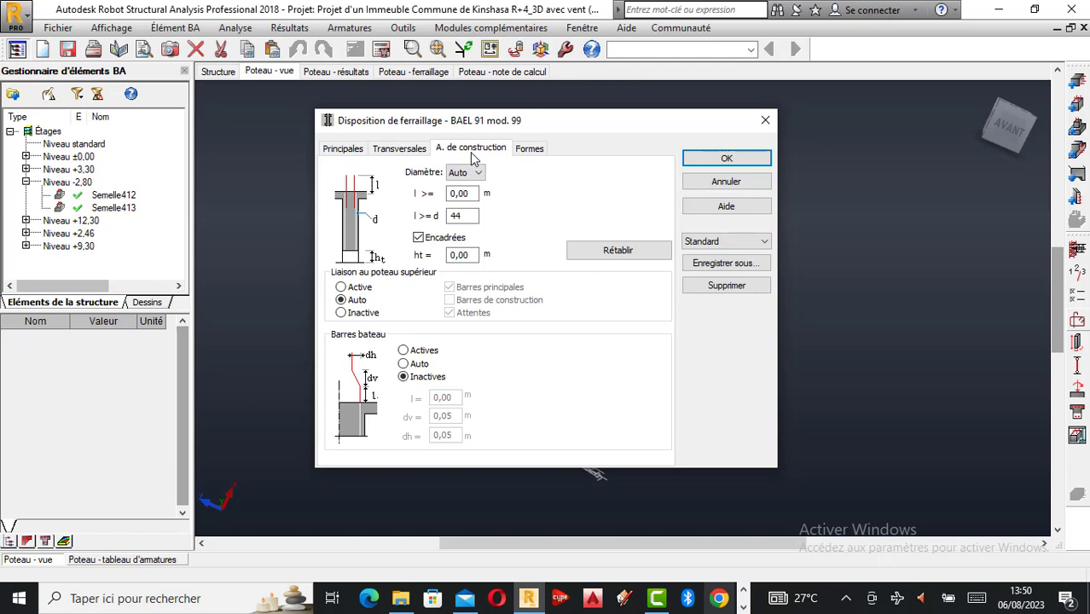
{"action": "double_click", "coordinate": [473, 194]}
{"action": "left_click", "coordinate": [530, 150]}
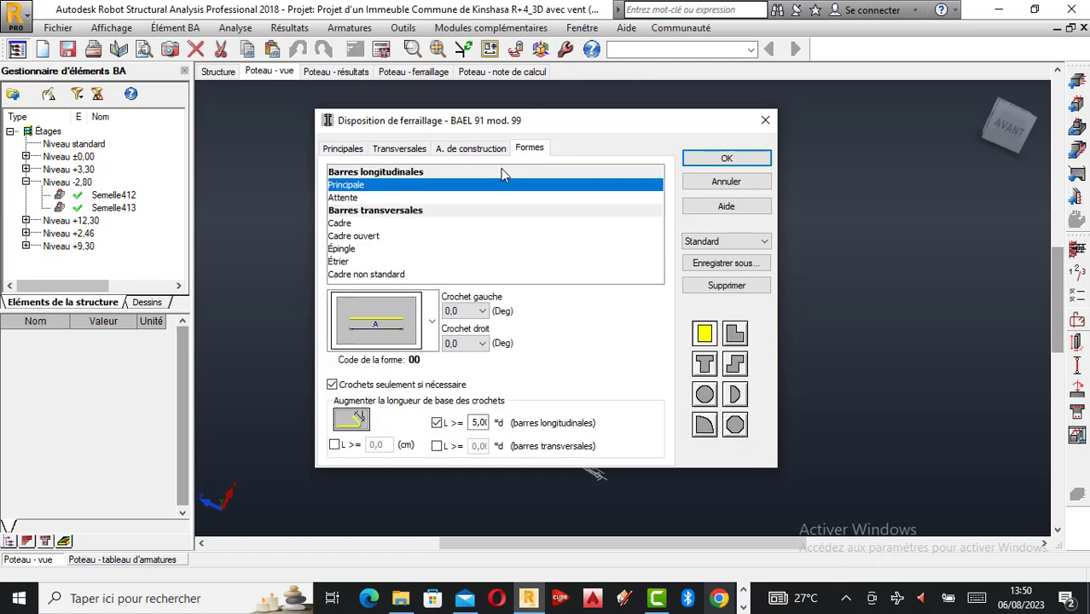
{"action": "left_click", "coordinate": [332, 385]}
{"action": "left_click", "coordinate": [335, 444]}
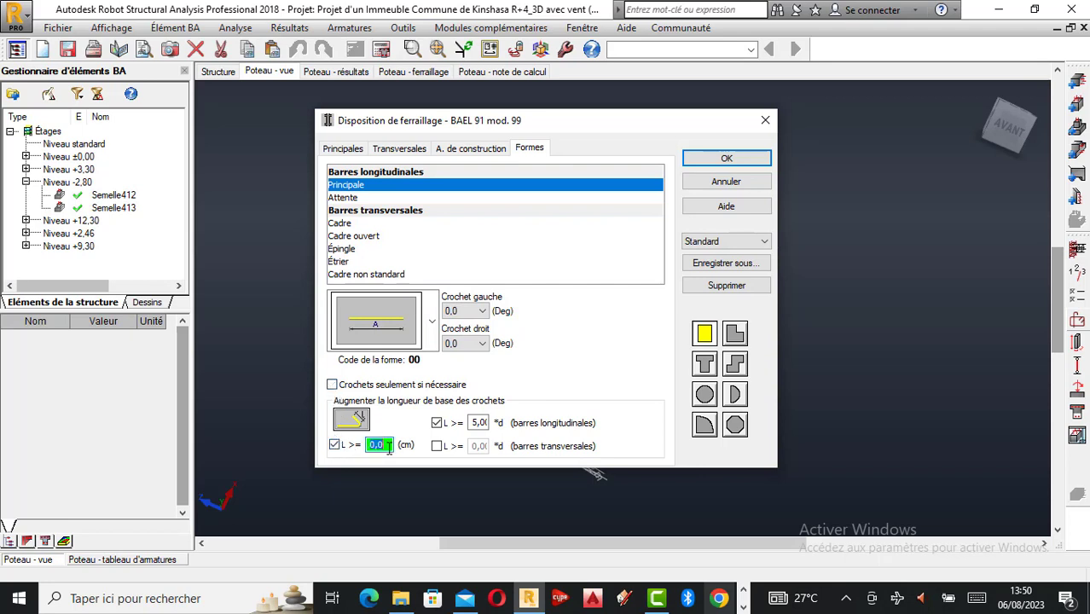
{"action": "type", "text": "10"}
{"action": "left_click", "coordinate": [481, 344]}
{"action": "left_click", "coordinate": [454, 421]}
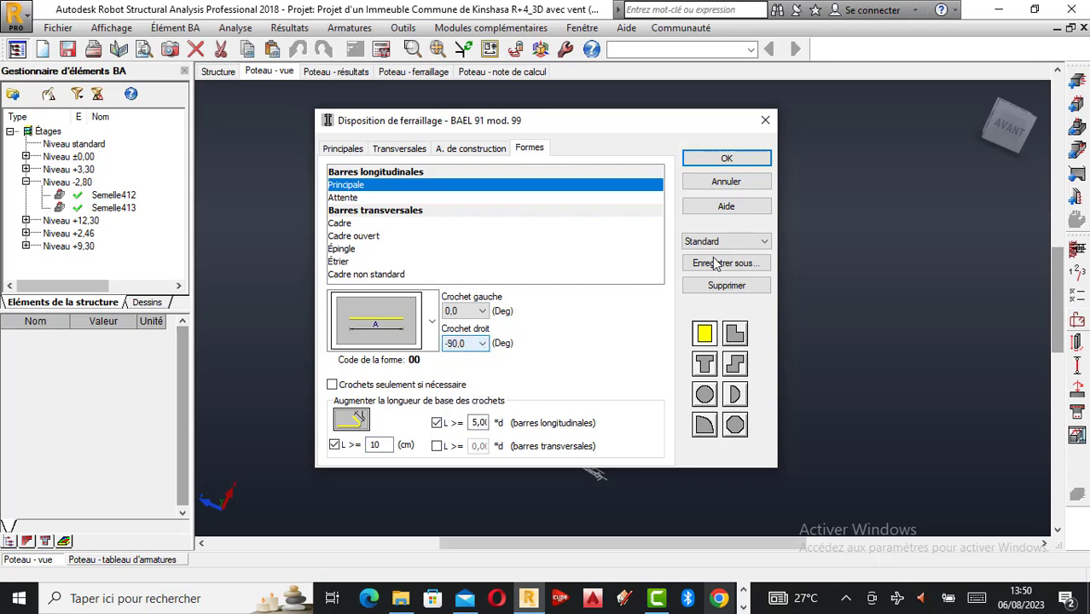
{"action": "left_click", "coordinate": [742, 157]}
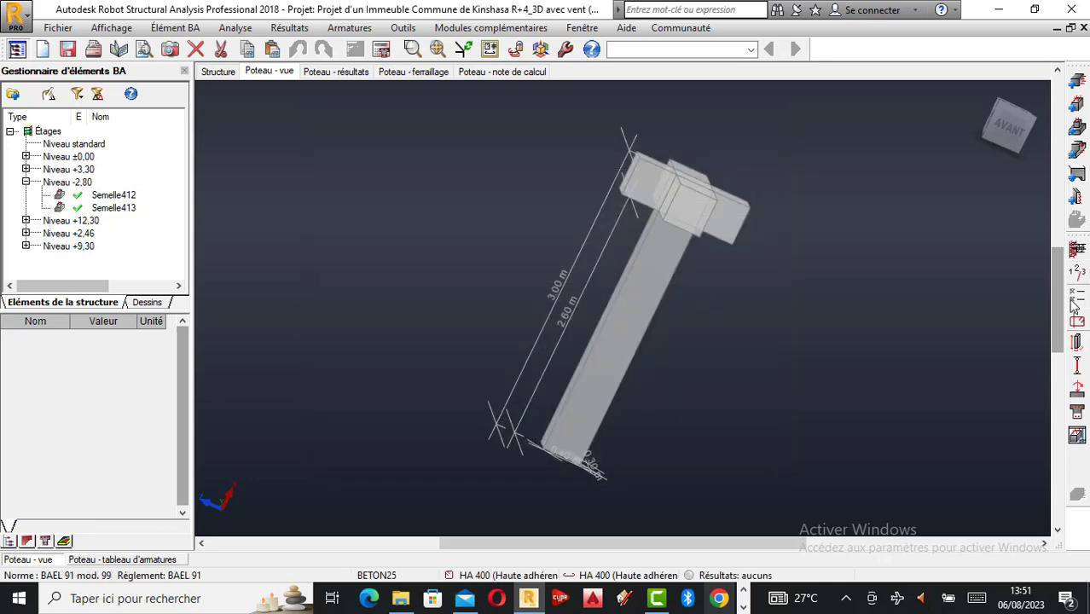
Check the column's geometry and set the Y-direction buckling to the first model without translation, with a coefficient of 0,70.
{"action": "left_click", "coordinate": [1077, 345]}
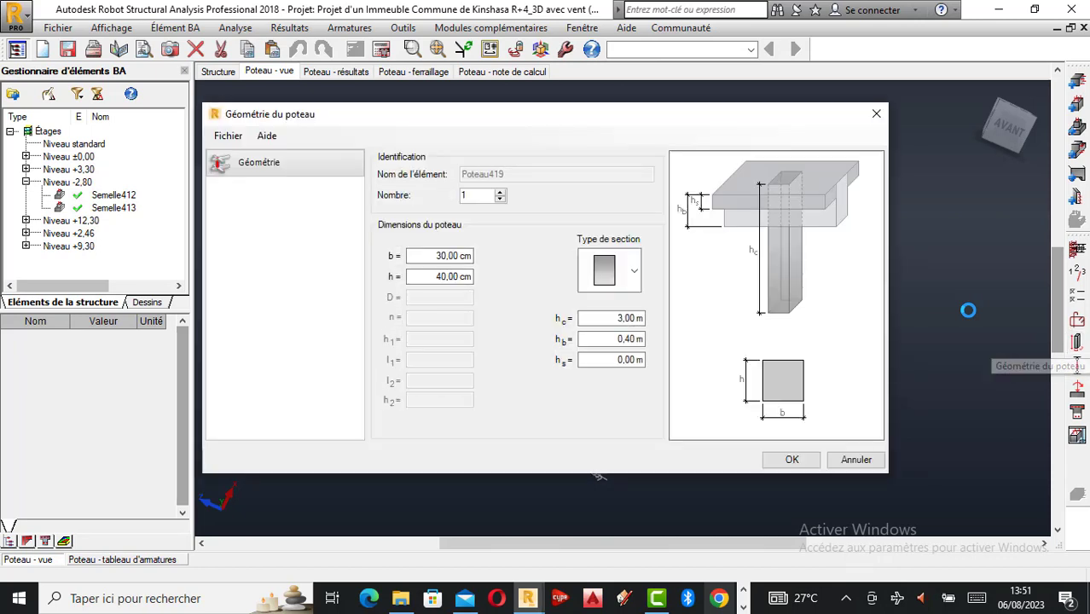
{"action": "left_click", "coordinate": [877, 114]}
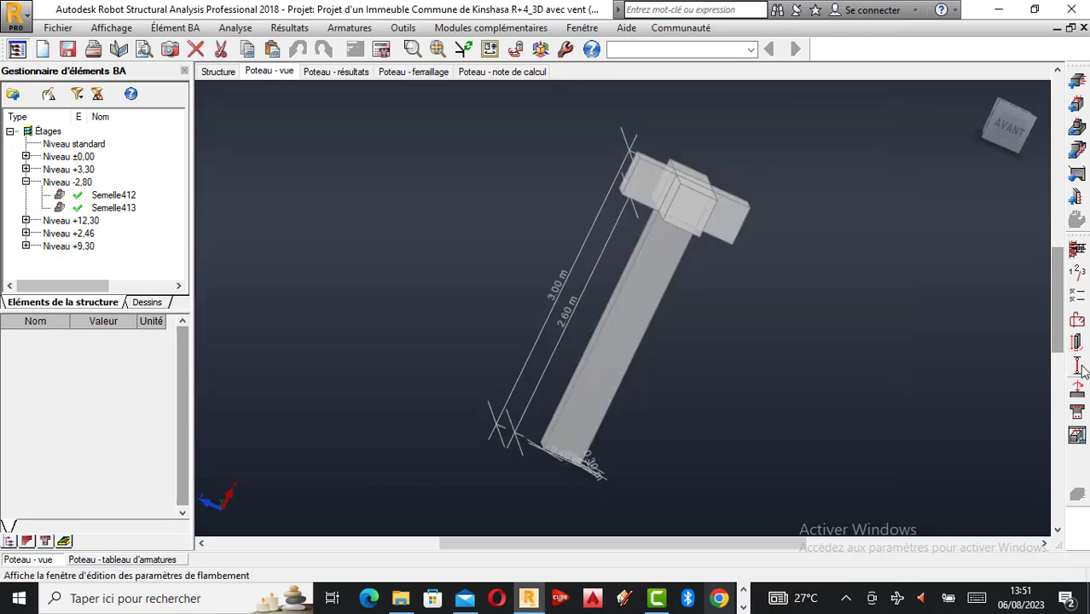
{"action": "left_click", "coordinate": [1078, 367]}
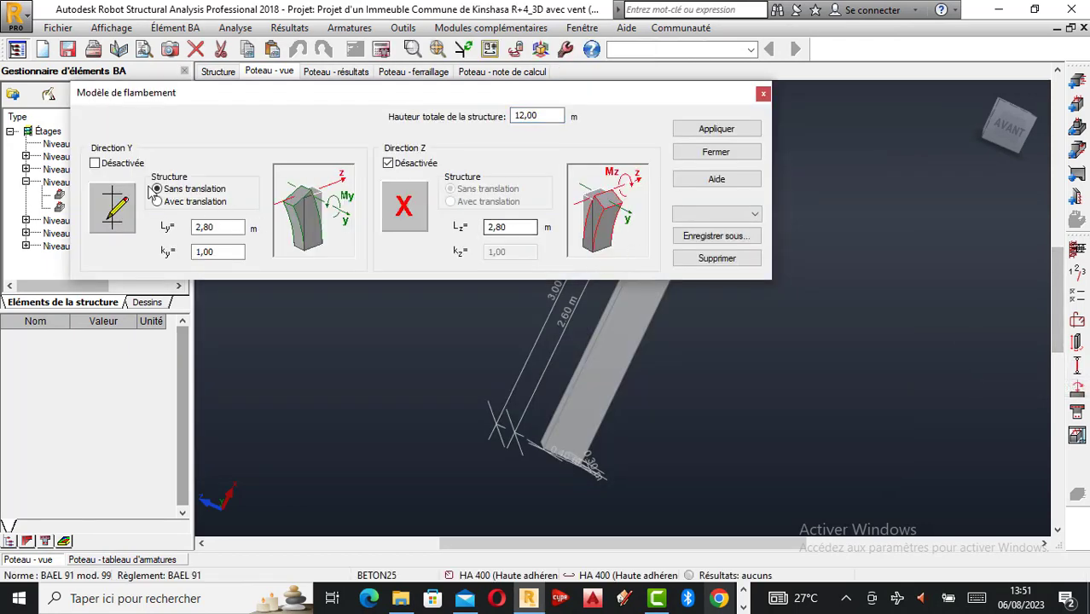
{"action": "left_click", "coordinate": [122, 208]}
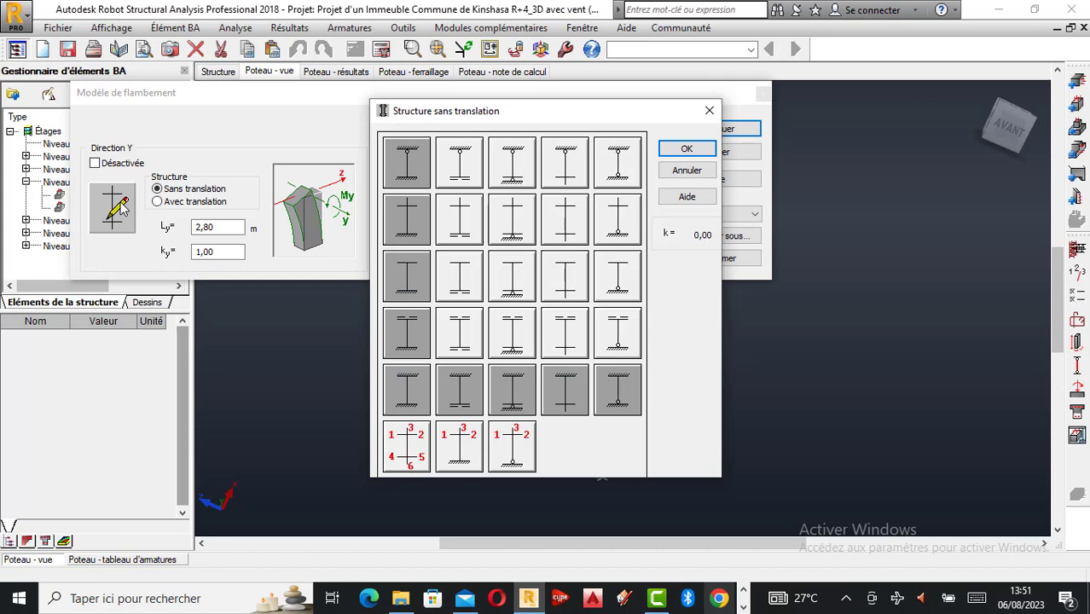
{"action": "left_click", "coordinate": [406, 162]}
{"action": "left_click", "coordinate": [687, 148]}
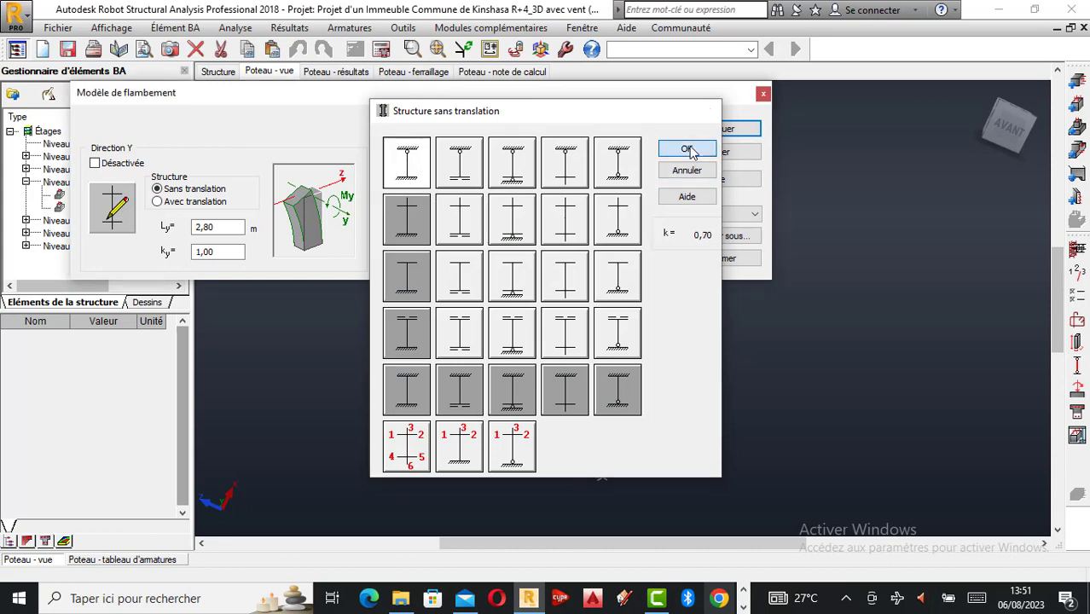
Enable Z-direction buckling with the same model without translation and coefficient 0,70, and apply the buckling model.
{"action": "left_click", "coordinate": [416, 210]}
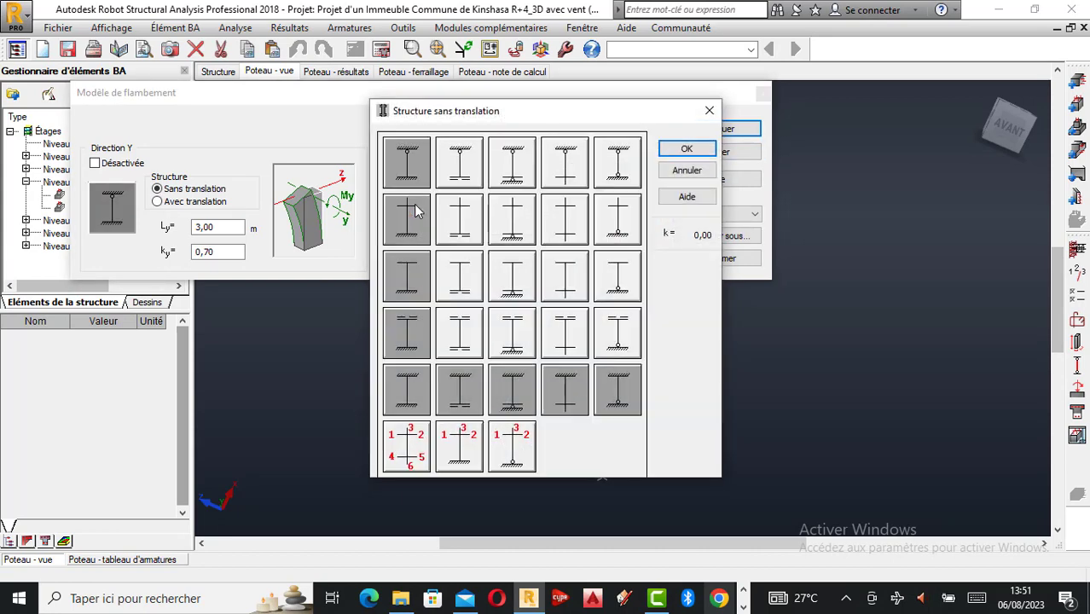
{"action": "left_click", "coordinate": [687, 149]}
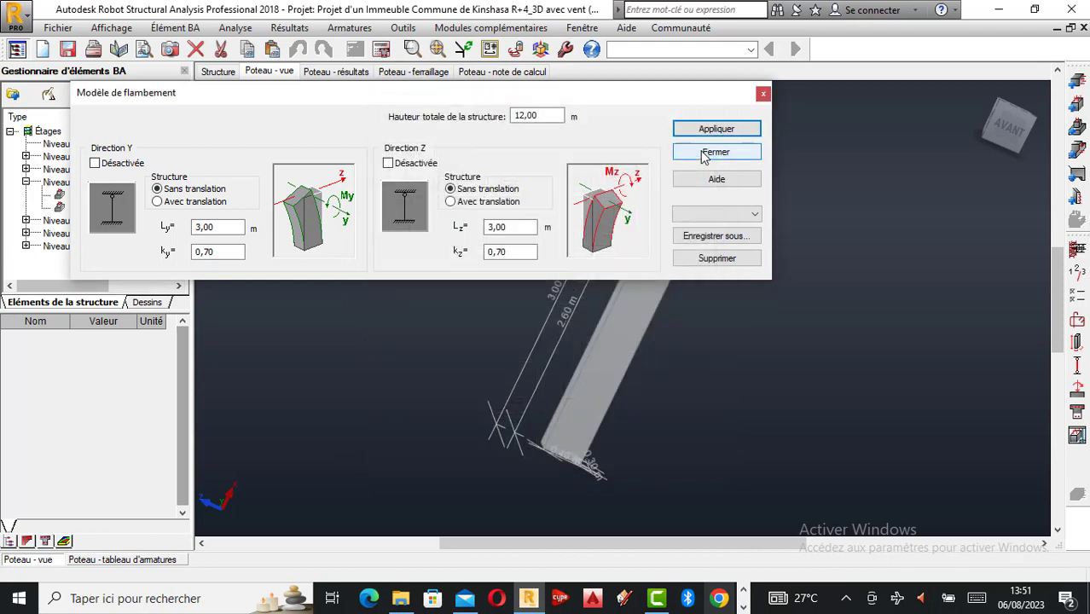
{"action": "left_click", "coordinate": [714, 131]}
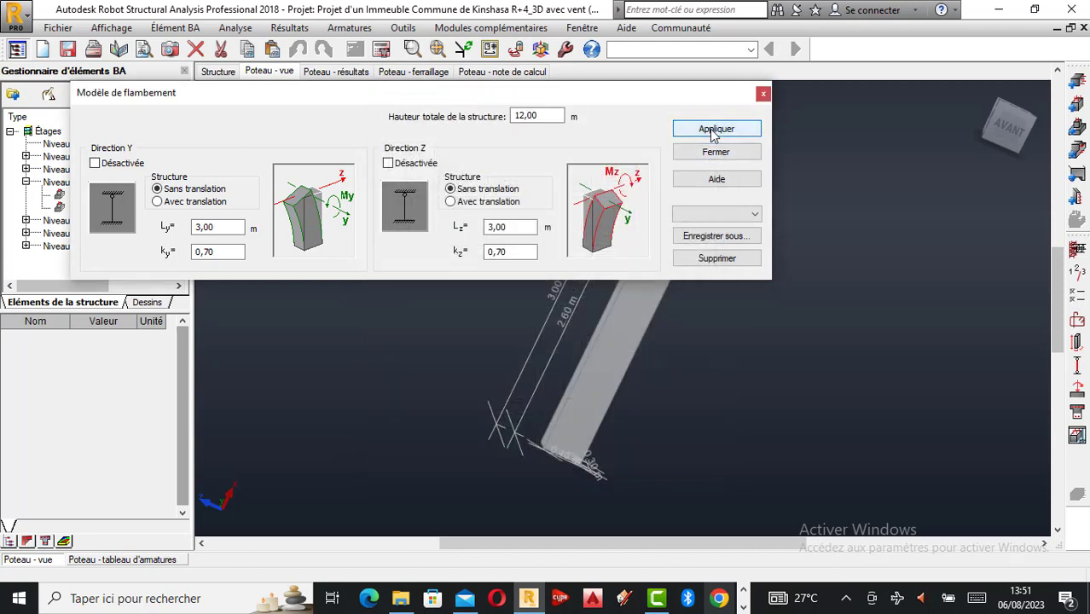
{"action": "left_click", "coordinate": [764, 94]}
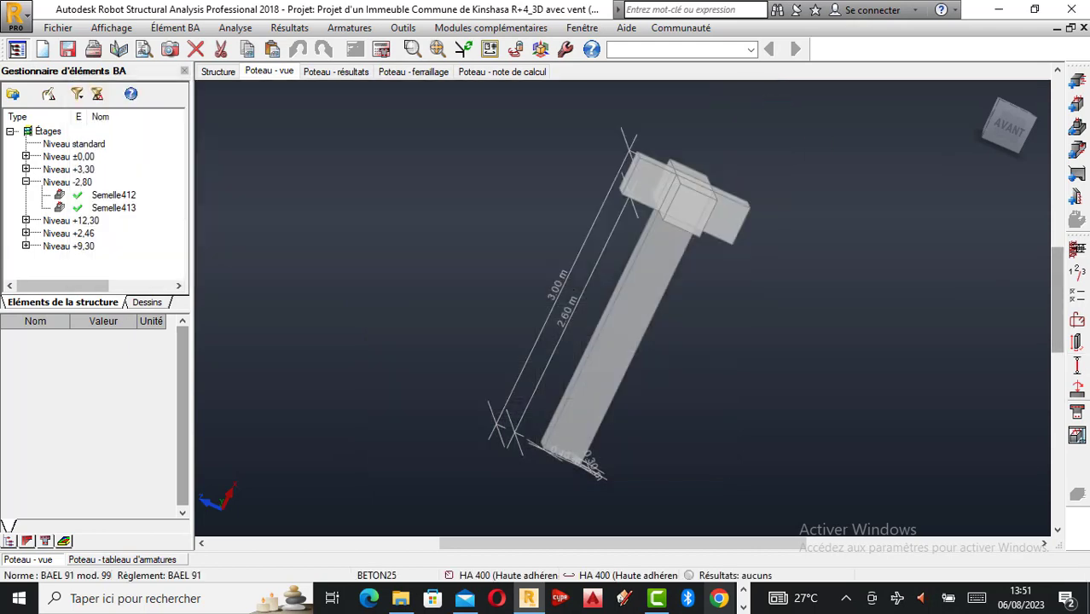
Review the column's load definition and recheck the buckling models set for the Y and Z directions.
{"action": "left_click", "coordinate": [1077, 389]}
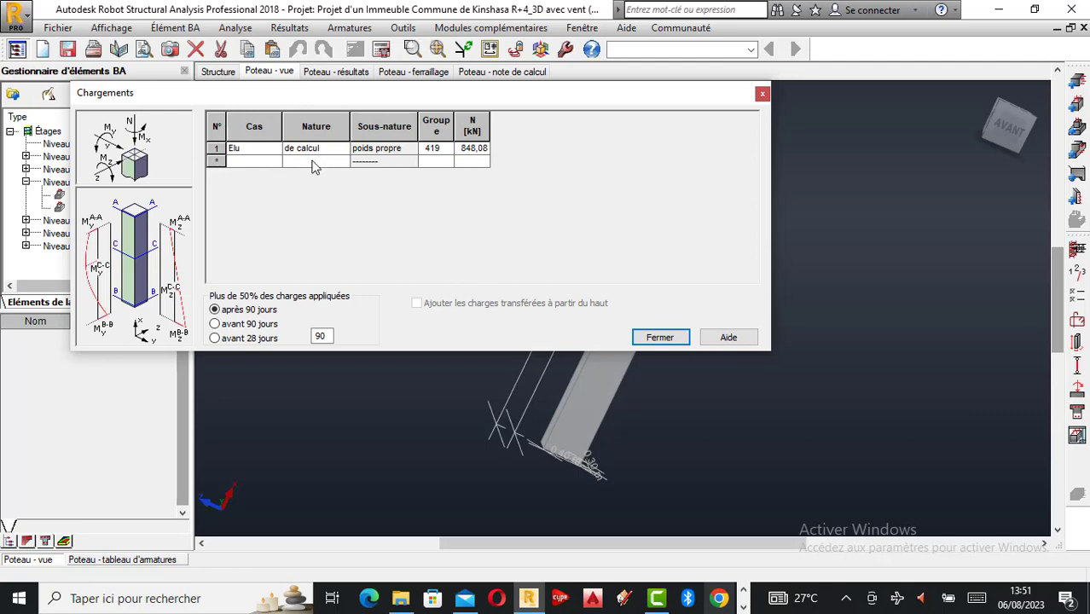
{"action": "left_click", "coordinate": [763, 93]}
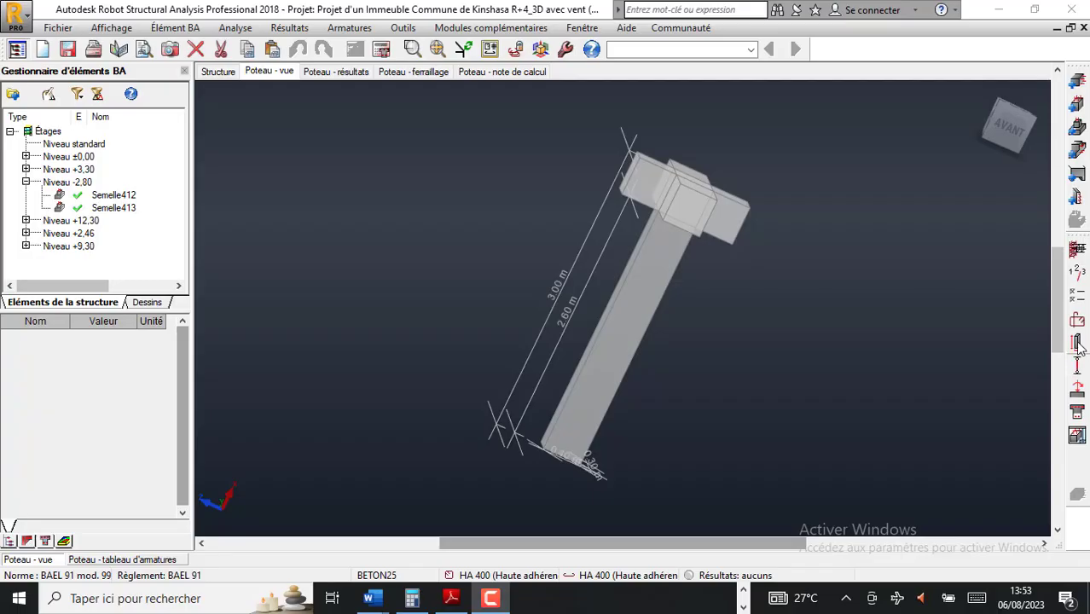
{"action": "left_click", "coordinate": [1078, 366]}
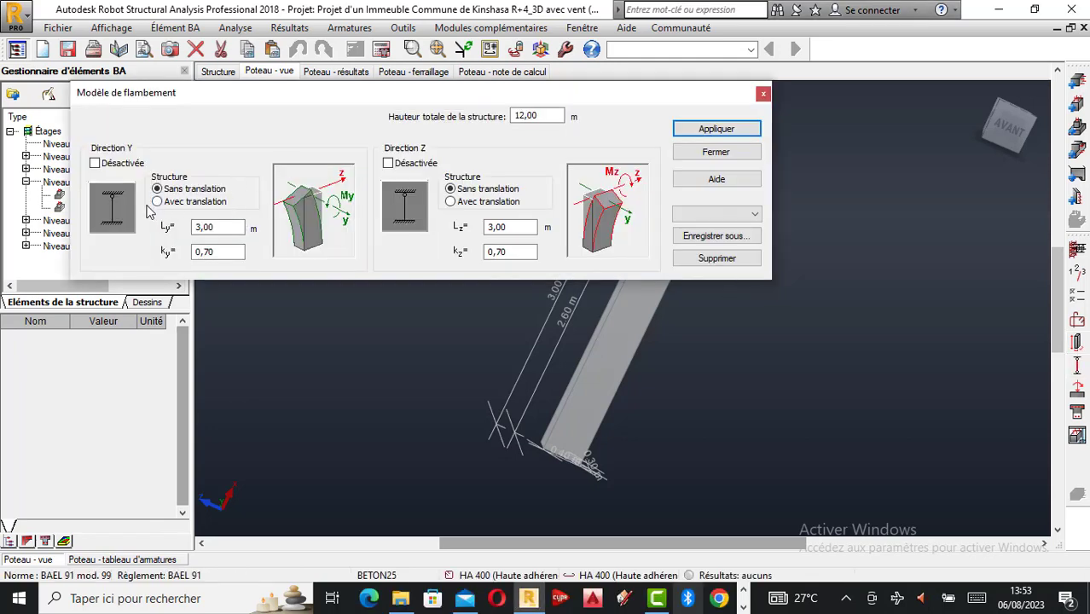
{"action": "left_click", "coordinate": [122, 196]}
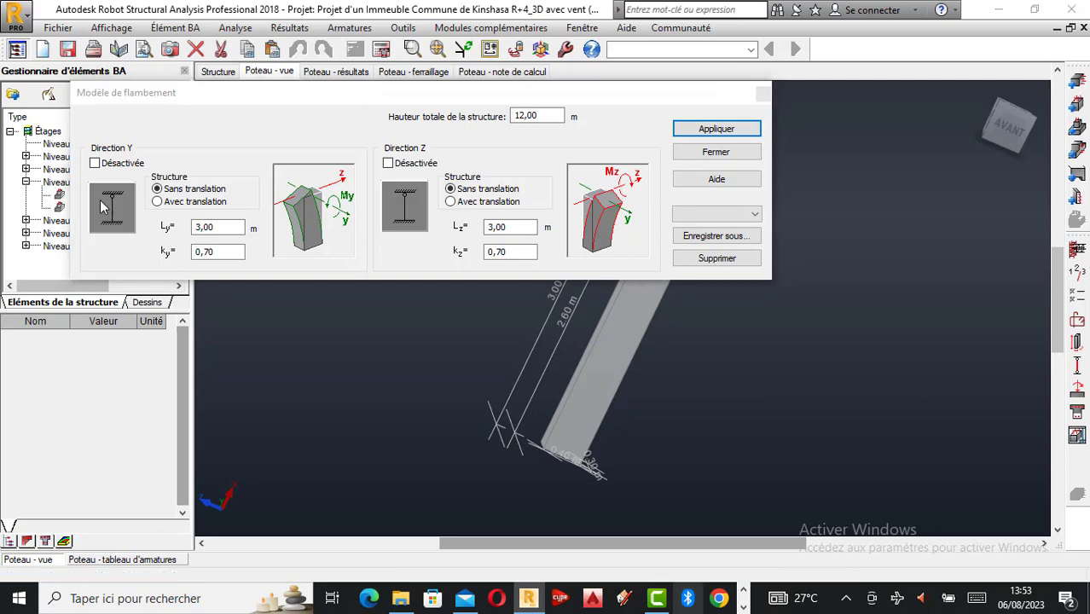
{"action": "left_click", "coordinate": [701, 157]}
{"action": "left_click", "coordinate": [413, 211]}
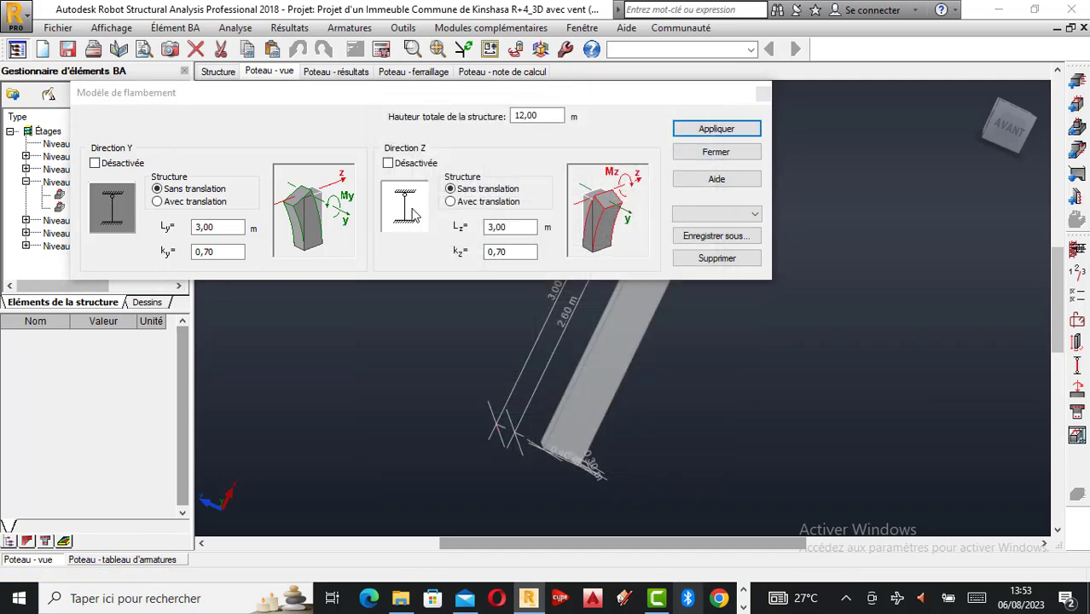
{"action": "left_click", "coordinate": [689, 149]}
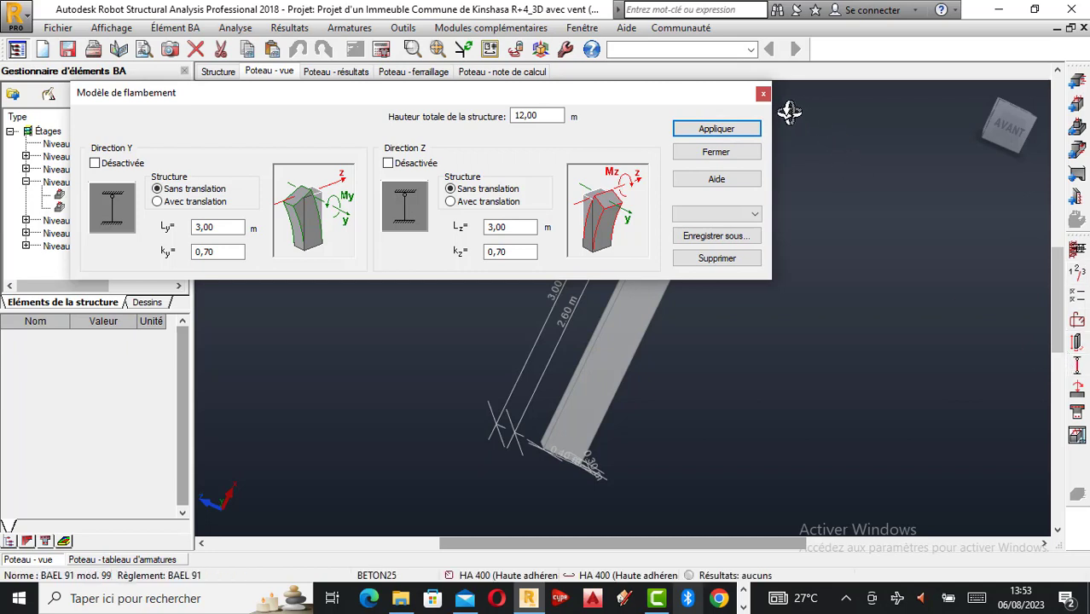
{"action": "left_click", "coordinate": [764, 94]}
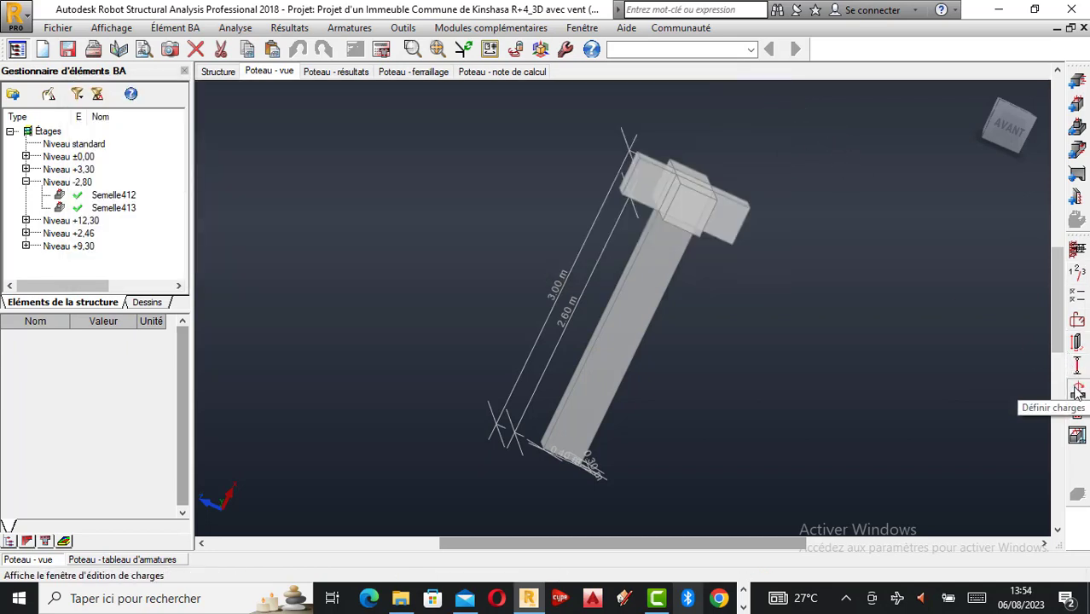
{"action": "left_click", "coordinate": [1077, 390]}
{"action": "left_click", "coordinate": [763, 94]}
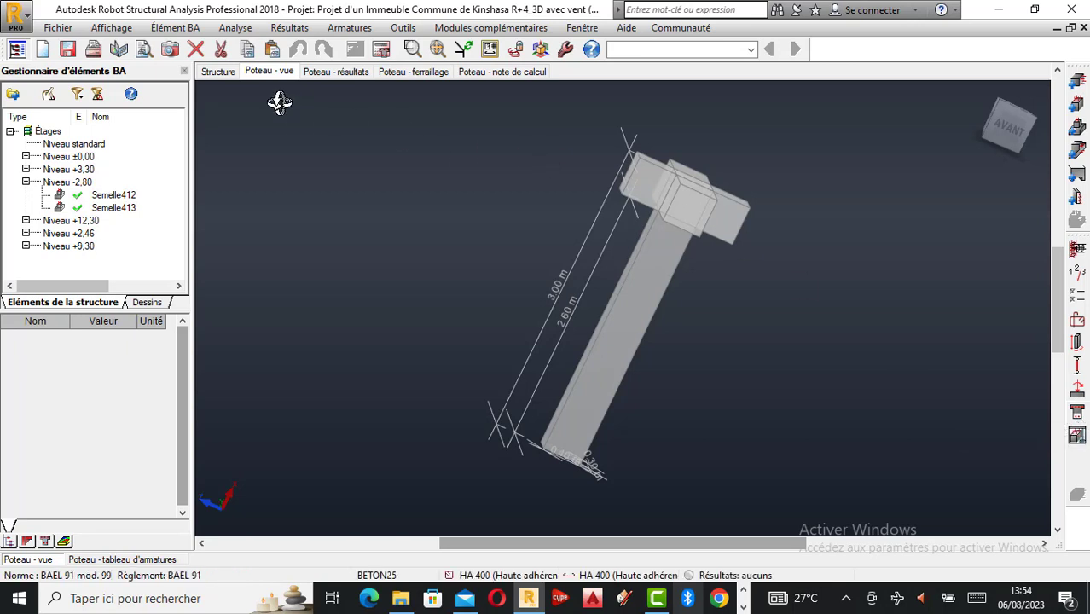
In the drawing parameters, turn on bar number and diameter, length, spacing and longitudinal section descriptions, and add the steel type column to the reinforcement table.
{"action": "left_click", "coordinate": [232, 28]}
{"action": "left_click", "coordinate": [256, 205]}
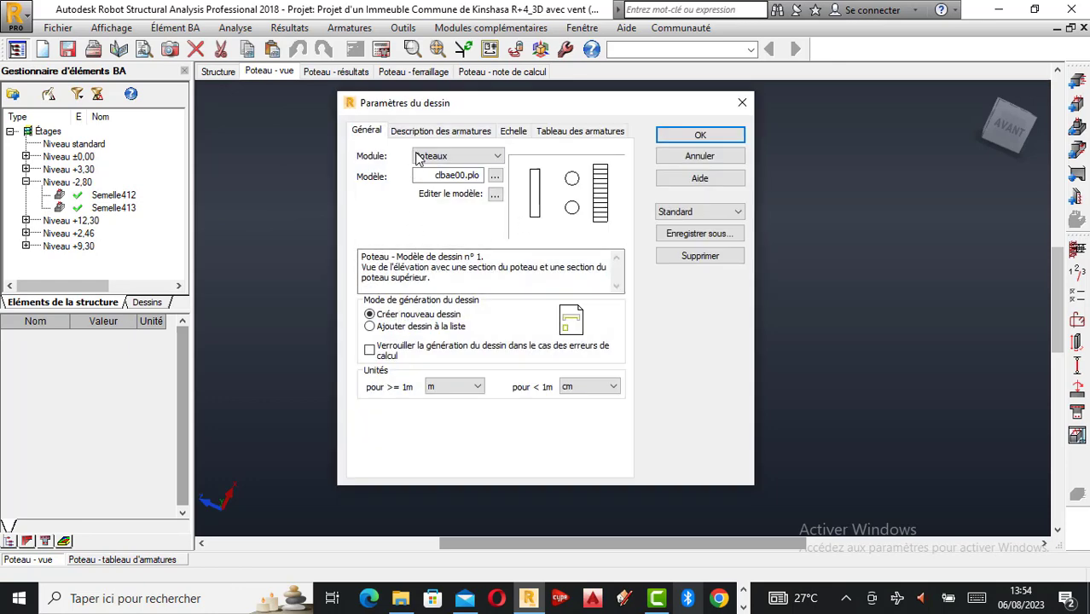
{"action": "left_click", "coordinate": [440, 131]}
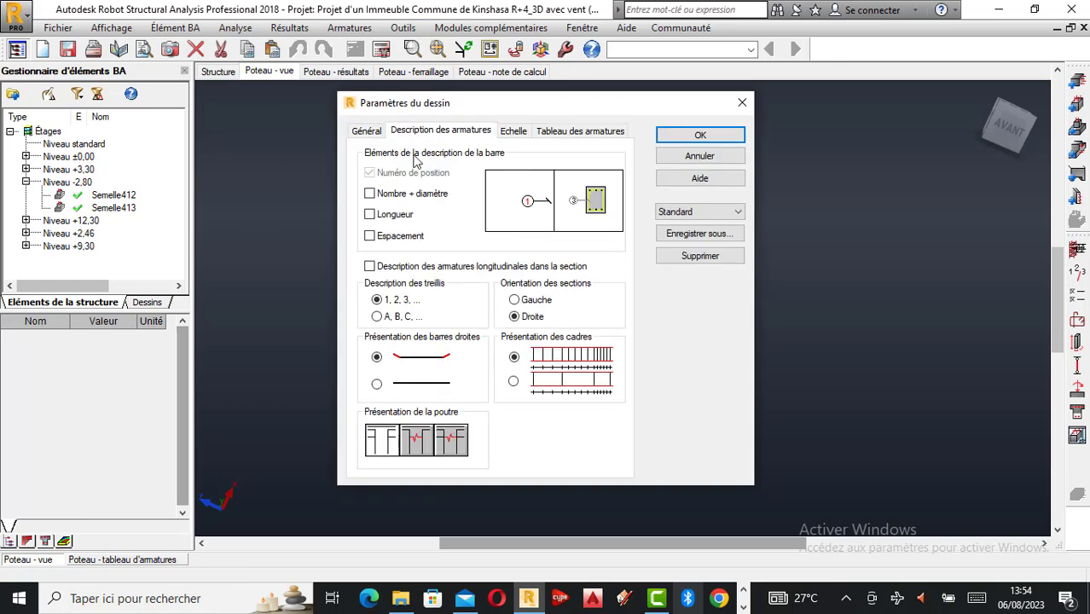
{"action": "left_click", "coordinate": [397, 239]}
{"action": "left_click", "coordinate": [392, 268]}
{"action": "left_click", "coordinate": [553, 132]}
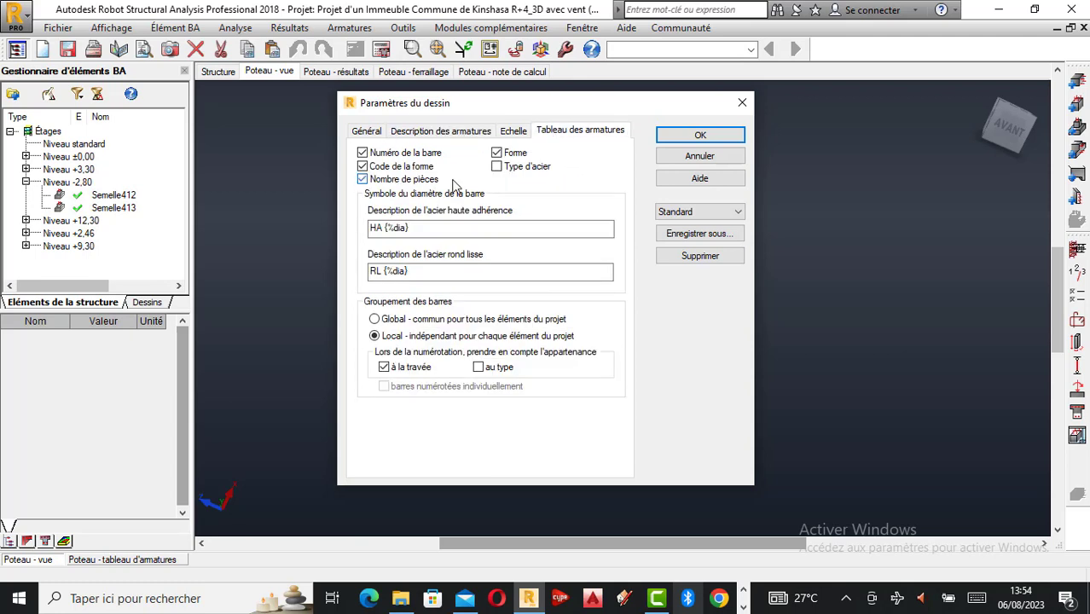
{"action": "left_click", "coordinate": [507, 169]}
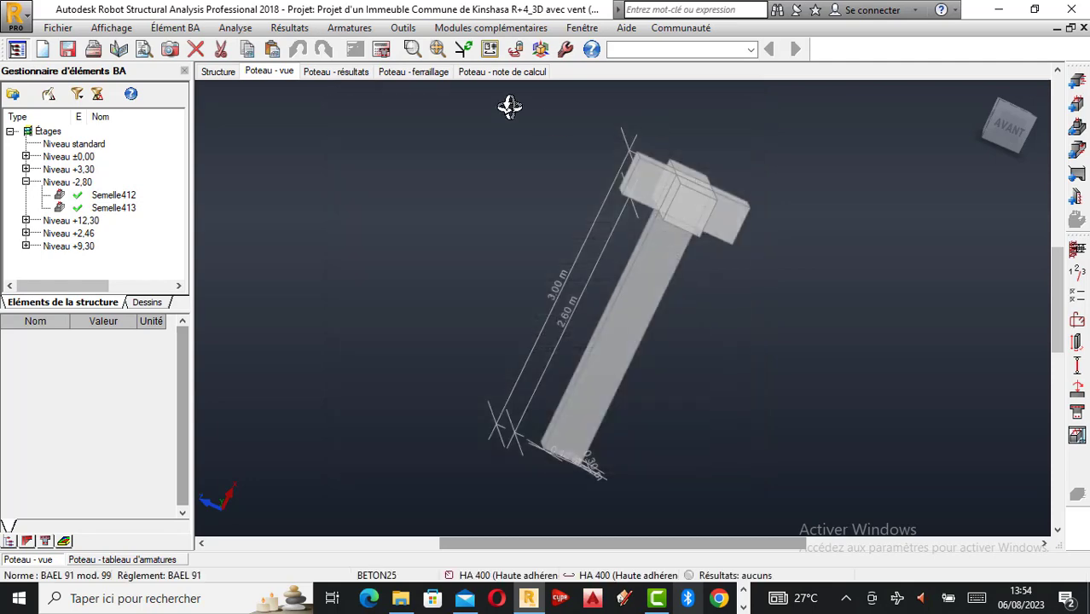
Calculate the column's reinforcement and generate its execution drawing.
{"action": "left_click", "coordinate": [382, 50]}
{"action": "left_click", "coordinate": [441, 309]}
{"action": "left_click", "coordinate": [611, 370]}
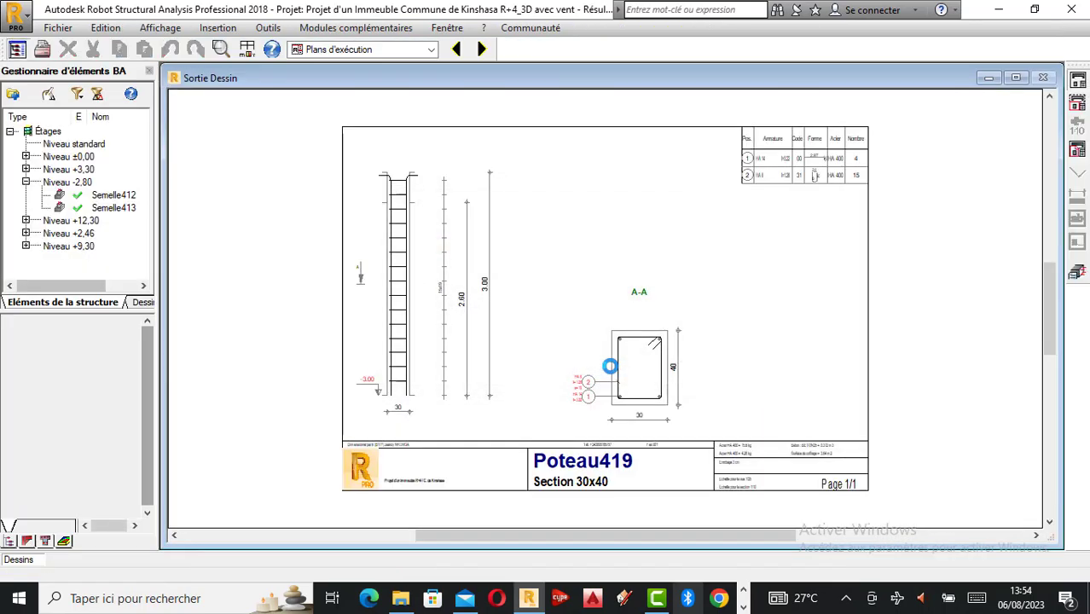
Examine the bar layout, stirrup spacing, section A-A and reinforcement table on the execution drawing, and return to the column view.
{"action": "scroll", "coordinate": [461, 298], "scroll_direction": "up", "scroll_amount": 2}
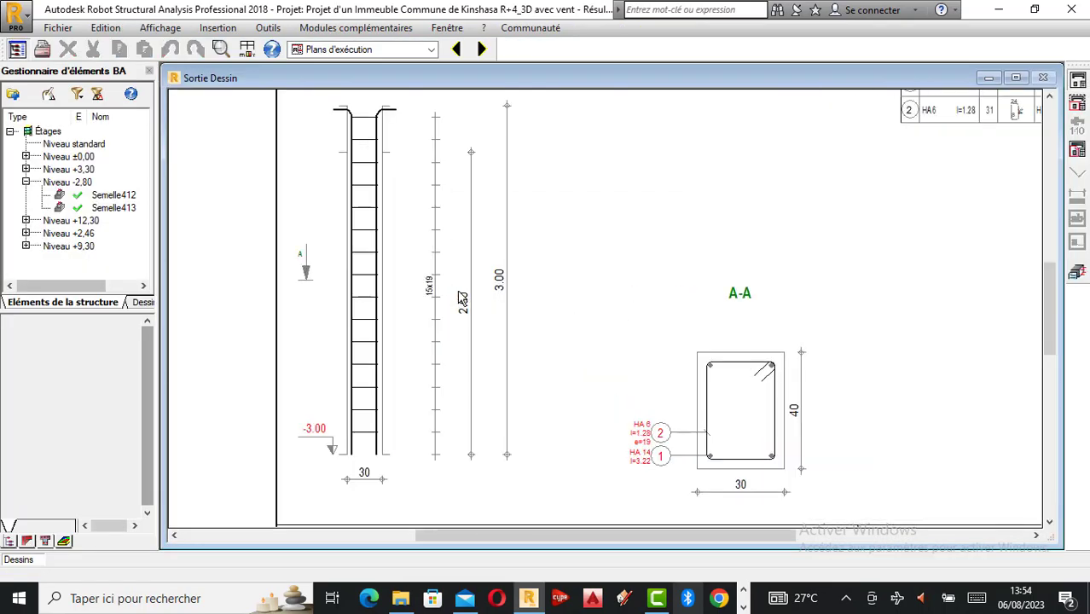
{"action": "scroll", "coordinate": [452, 315], "scroll_direction": "down", "scroll_amount": 1}
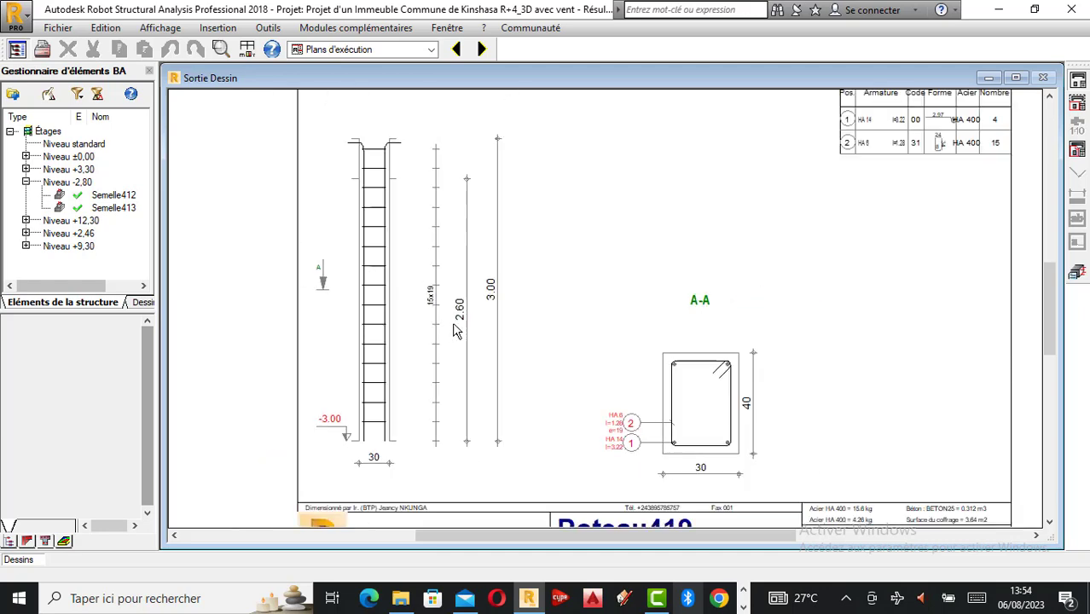
{"action": "scroll", "coordinate": [653, 342], "scroll_direction": "down", "scroll_amount": 1}
{"action": "scroll", "coordinate": [666, 482], "scroll_direction": "up", "scroll_amount": 2}
{"action": "scroll", "coordinate": [668, 488], "scroll_direction": "down", "scroll_amount": 1}
{"action": "left_click", "coordinate": [1077, 271]}
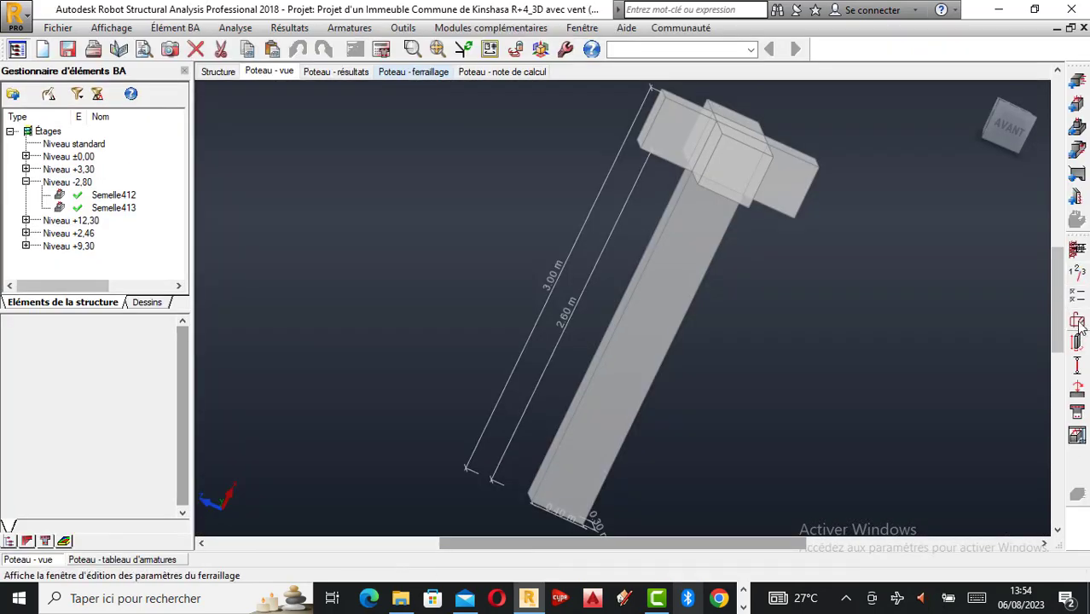
In the reinforcement layout, set the left hook of the main longitudinal bars to -90°.
{"action": "left_click", "coordinate": [1077, 320]}
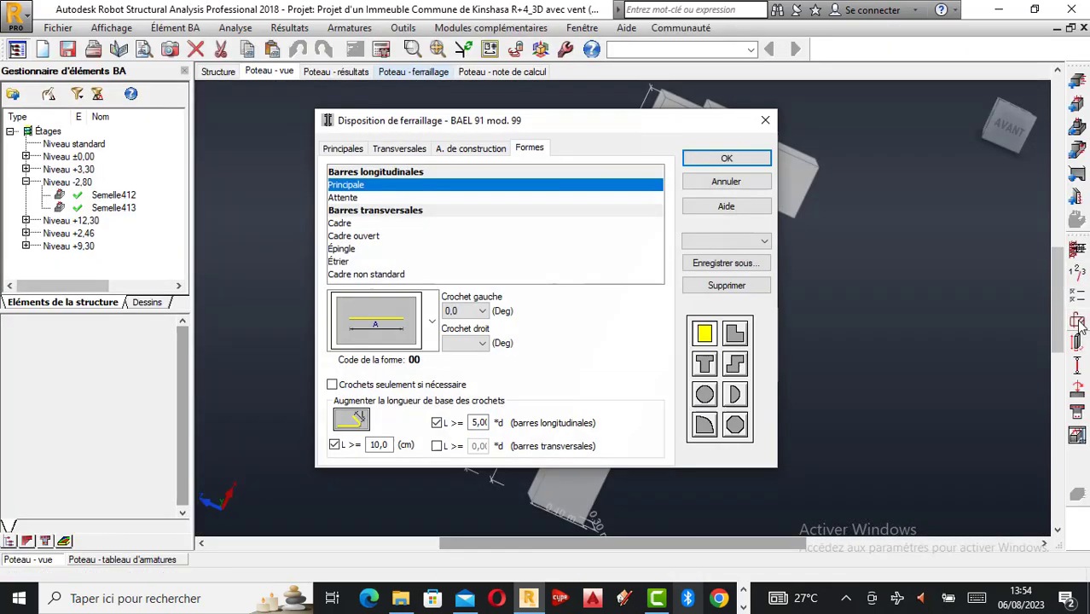
{"action": "left_click", "coordinate": [481, 312]}
{"action": "left_click", "coordinate": [465, 392]}
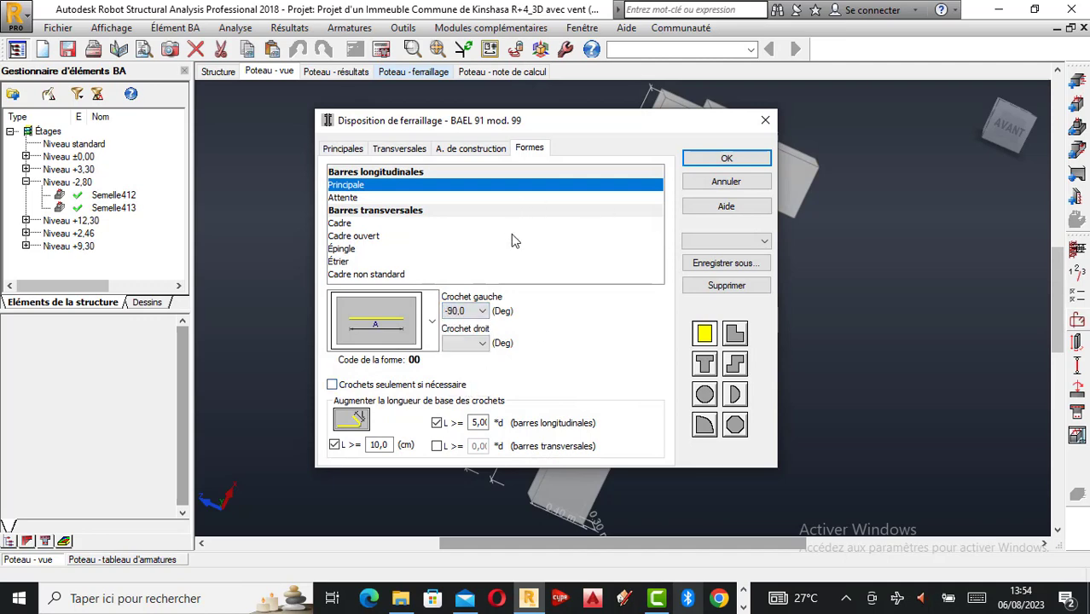
Set the transverse reinforcement spacing limits e1 and e2 to 0,21 m, adjust x1 as well, and accept the layout.
{"action": "left_click", "coordinate": [389, 149]}
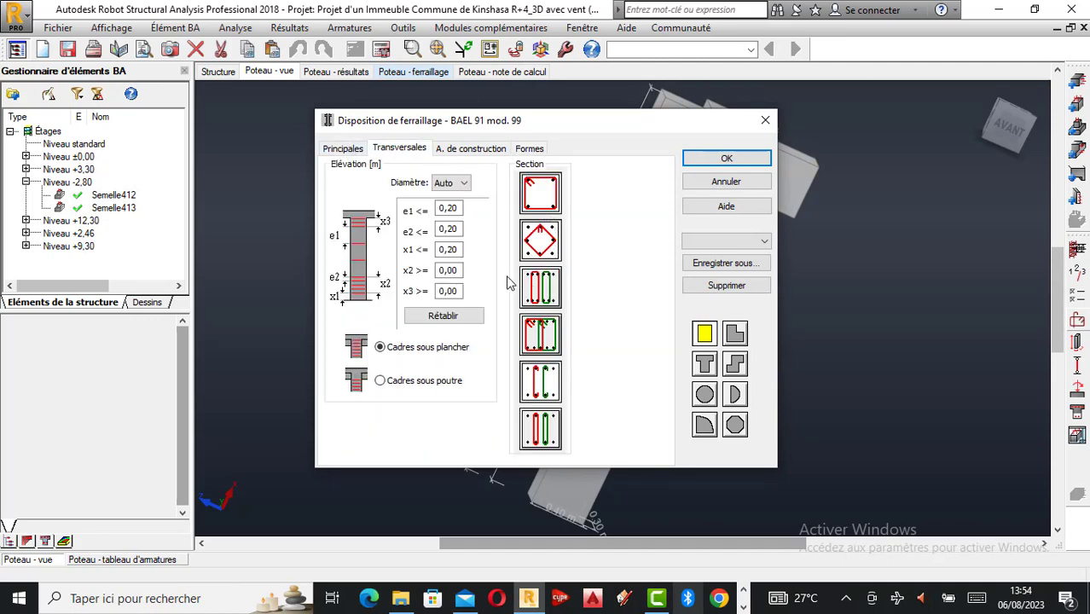
{"action": "double_click", "coordinate": [452, 229]}
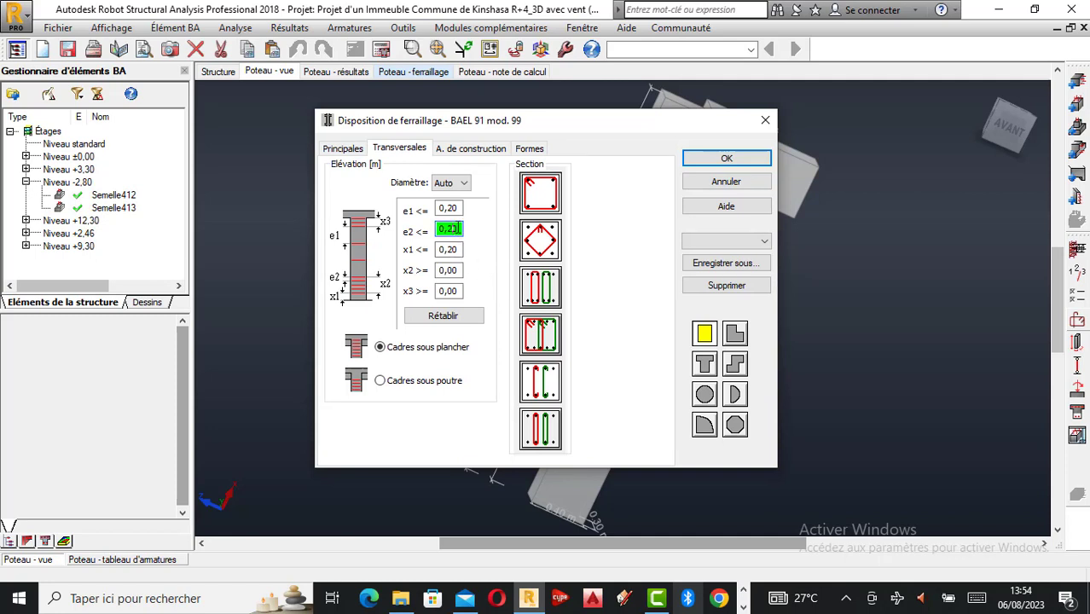
{"action": "double_click", "coordinate": [450, 208]}
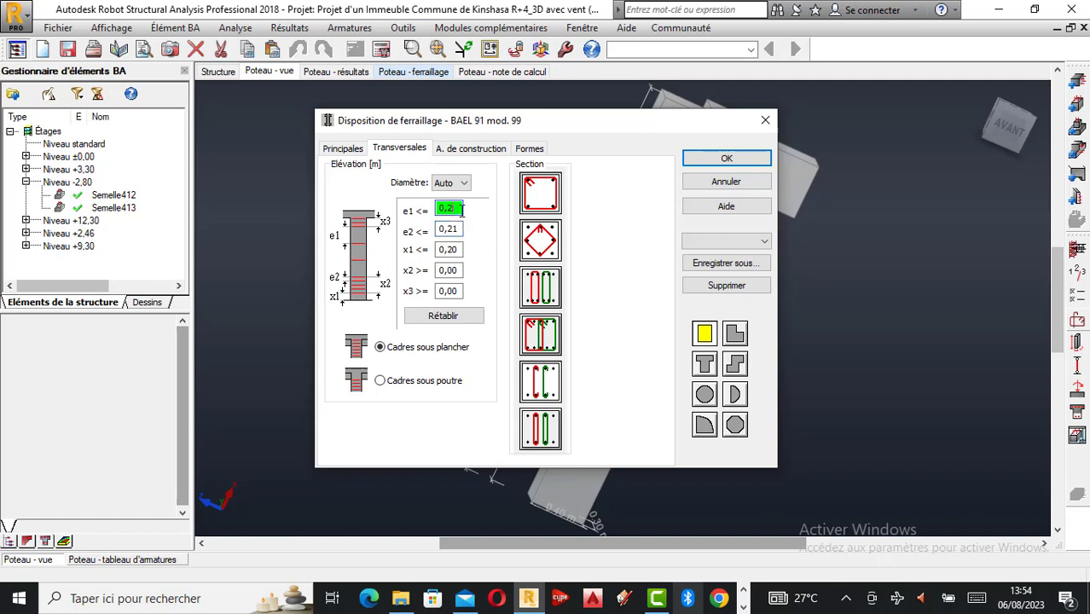
{"action": "double_click", "coordinate": [461, 249]}
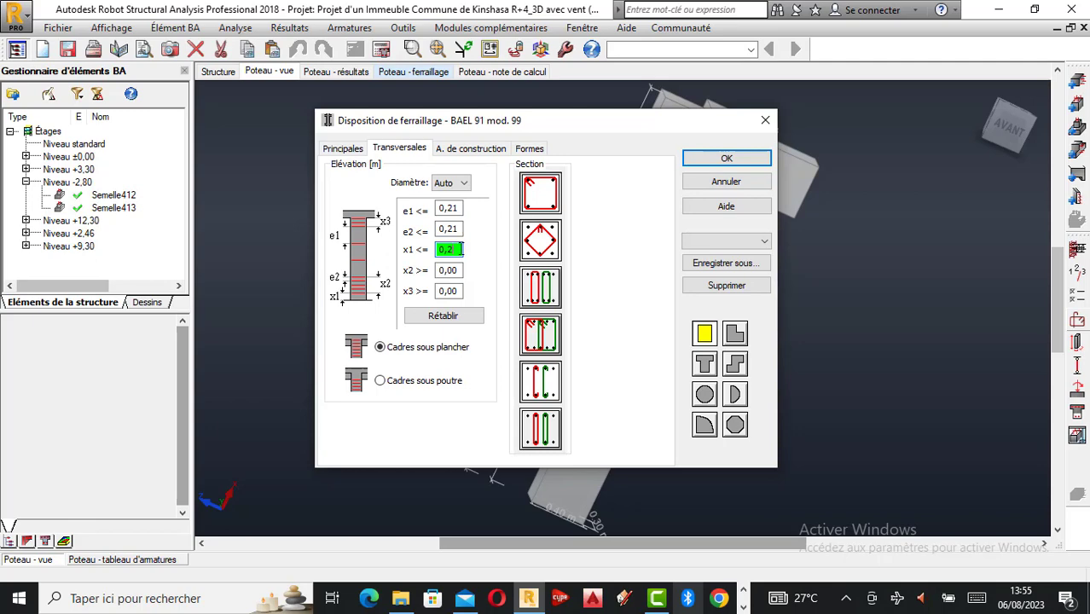
{"action": "left_click", "coordinate": [725, 158]}
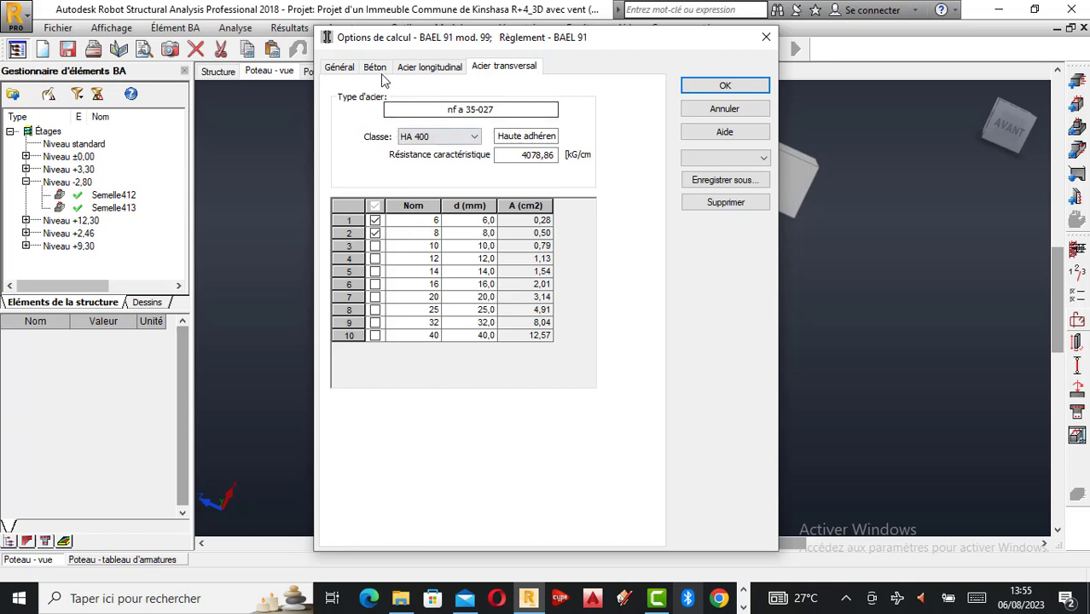
In the calculation options, set the concrete's unit weight to 2500 kG/m3 and accept the options.
{"action": "left_click", "coordinate": [376, 66]}
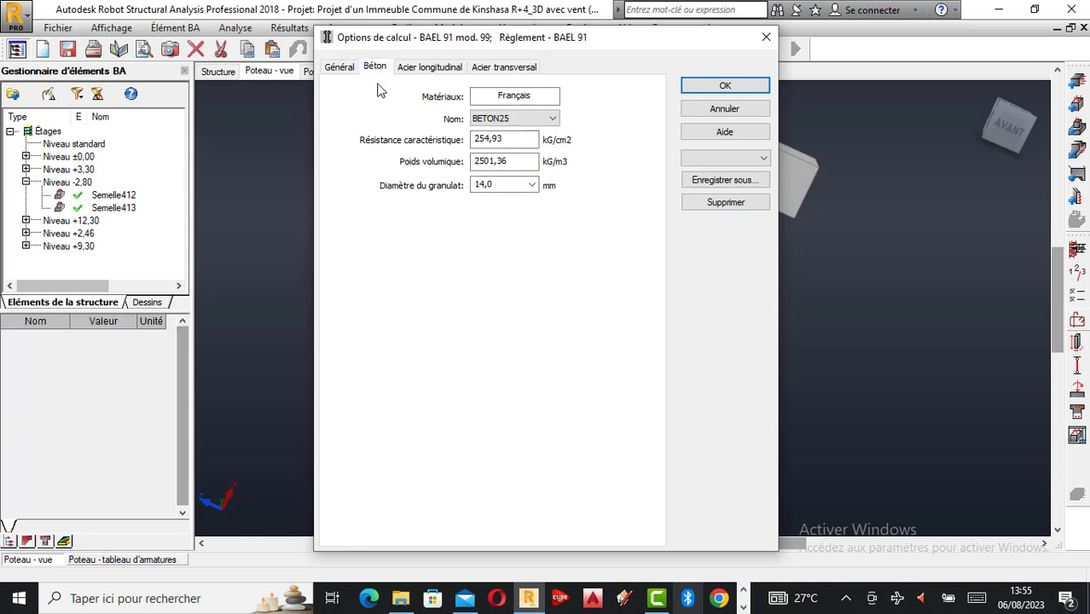
{"action": "double_click", "coordinate": [504, 161]}
{"action": "left_click", "coordinate": [640, 351]}
{"action": "left_click", "coordinate": [641, 330]}
{"action": "left_click", "coordinate": [616, 371]}
{"action": "left_click", "coordinate": [616, 371]}
{"action": "left_click", "coordinate": [721, 405]}
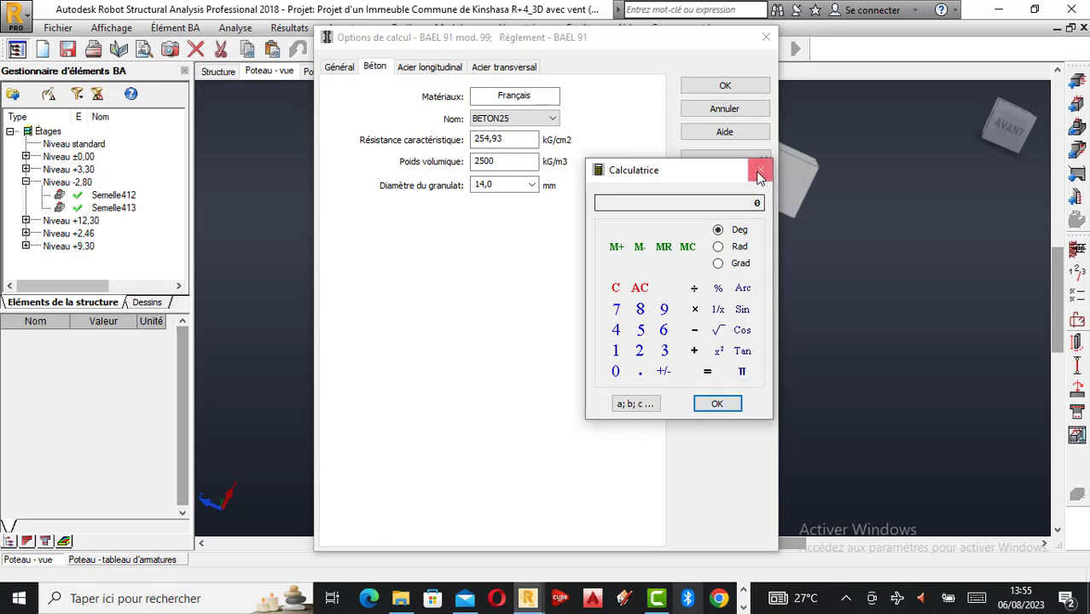
{"action": "left_click", "coordinate": [760, 170]}
{"action": "left_click", "coordinate": [755, 85]}
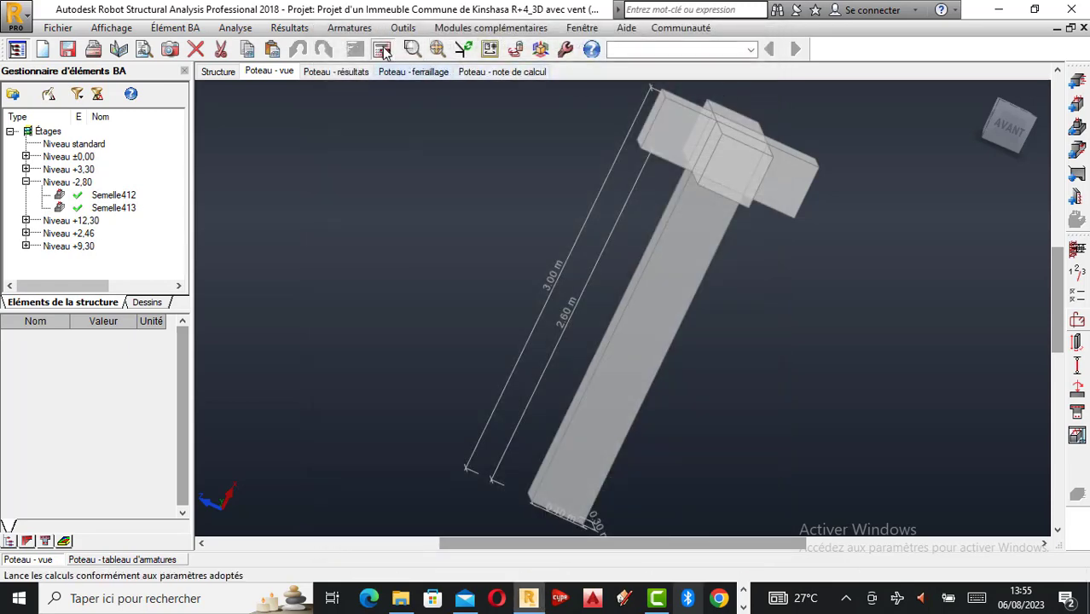
Calculate the column with drawing generation enabled, review the stirrup spacing and section A-A on the execution drawing, and return to the column view.
{"action": "left_click", "coordinate": [412, 49]}
{"action": "left_click", "coordinate": [463, 307]}
{"action": "left_click", "coordinate": [593, 371]}
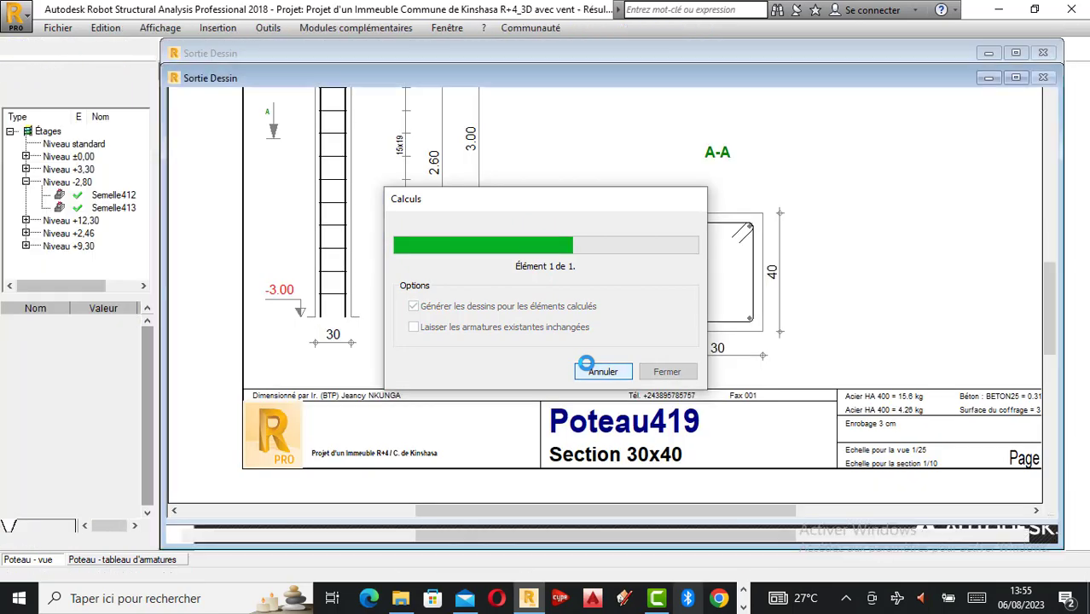
{"action": "scroll", "coordinate": [435, 311], "scroll_direction": "up", "scroll_amount": 3}
{"action": "scroll", "coordinate": [435, 312], "scroll_direction": "down", "scroll_amount": 5}
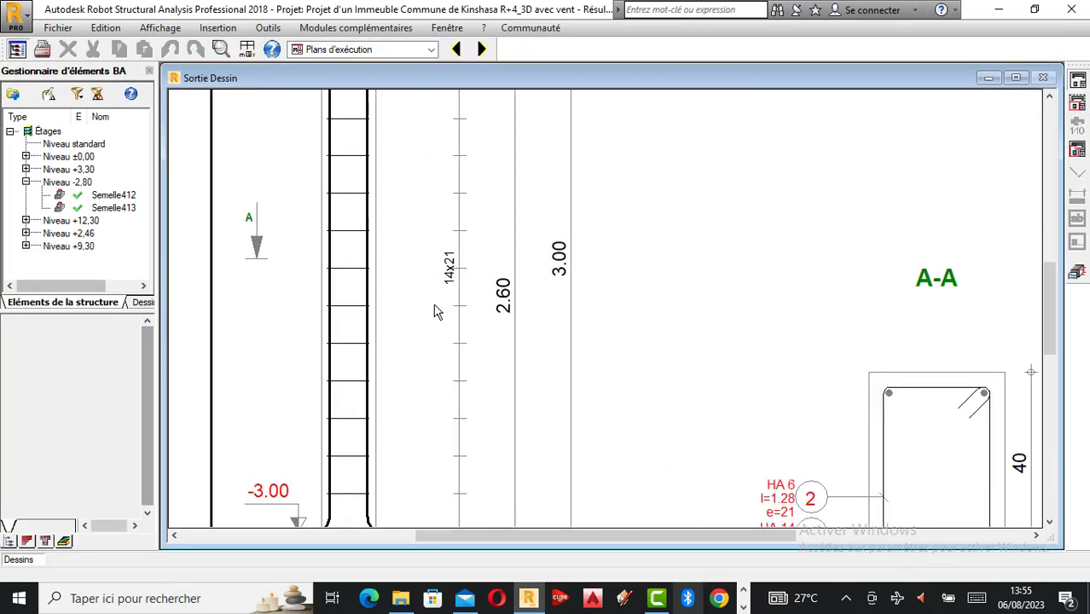
{"action": "scroll", "coordinate": [436, 408], "scroll_direction": "up", "scroll_amount": 2}
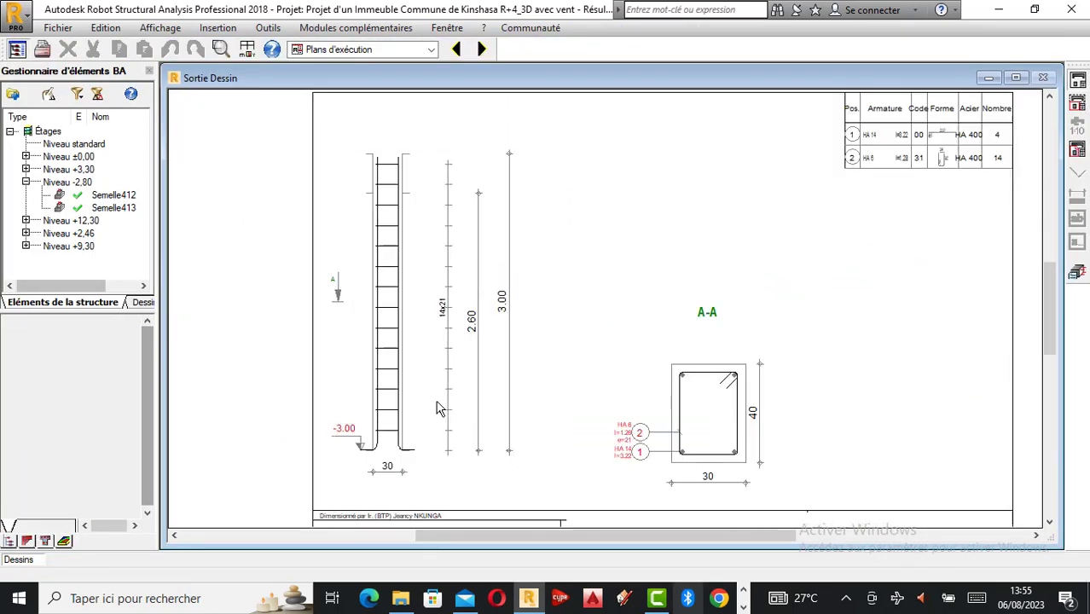
{"action": "left_click", "coordinate": [1076, 272]}
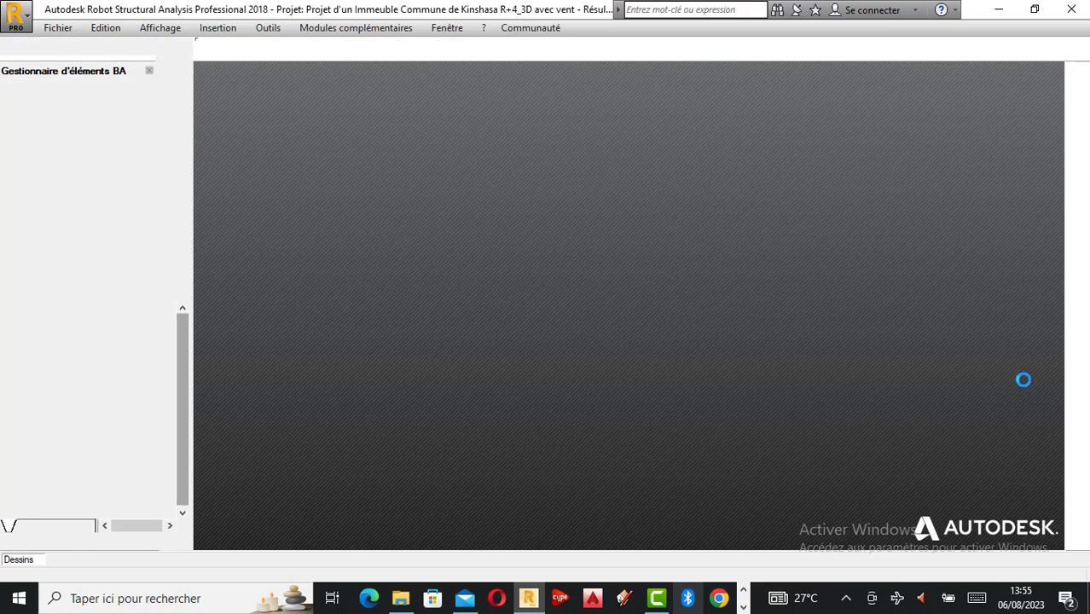
In the calculation options, set the concrete's unit weight to 2500 kG/m3 and accept the options.
{"action": "left_click", "coordinate": [1076, 295]}
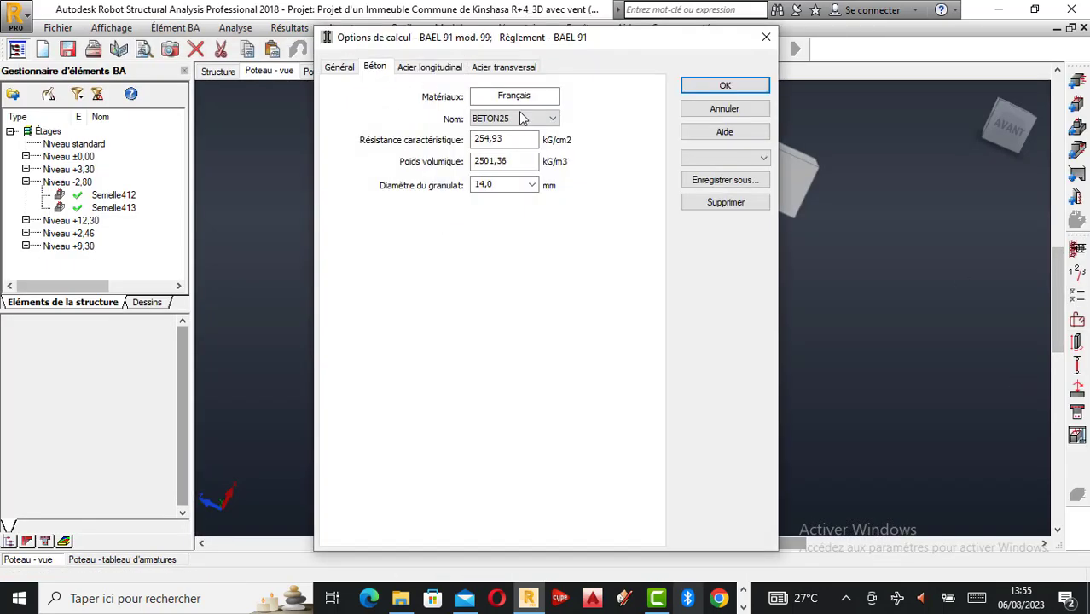
{"action": "double_click", "coordinate": [514, 160]}
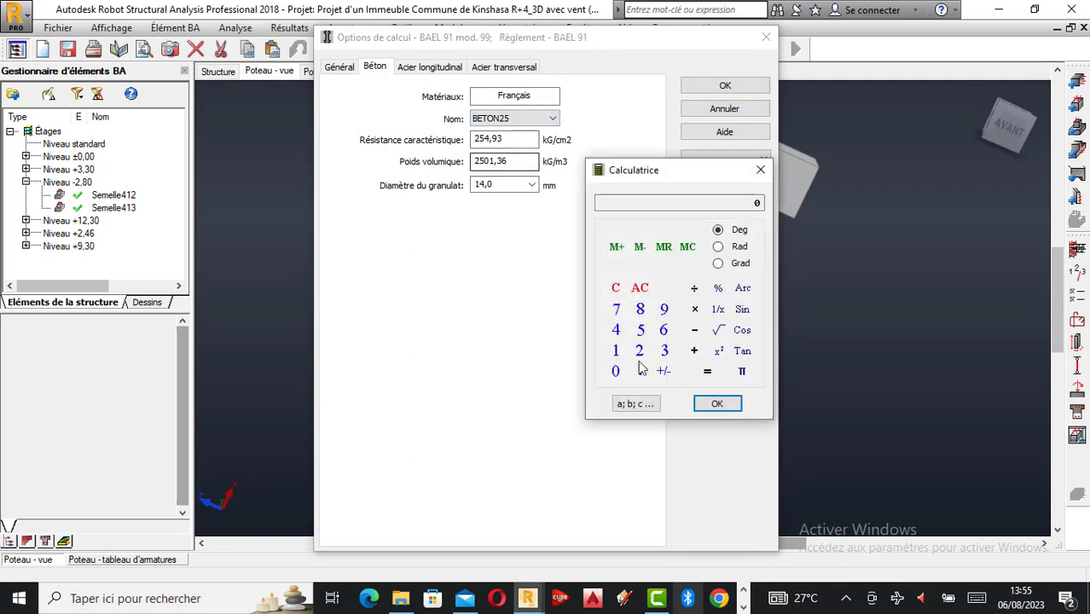
{"action": "left_click", "coordinate": [639, 354]}
{"action": "left_click", "coordinate": [639, 333]}
{"action": "left_click", "coordinate": [615, 377]}
{"action": "left_click", "coordinate": [717, 404]}
{"action": "left_click", "coordinate": [760, 169]}
{"action": "left_click", "coordinate": [725, 88]}
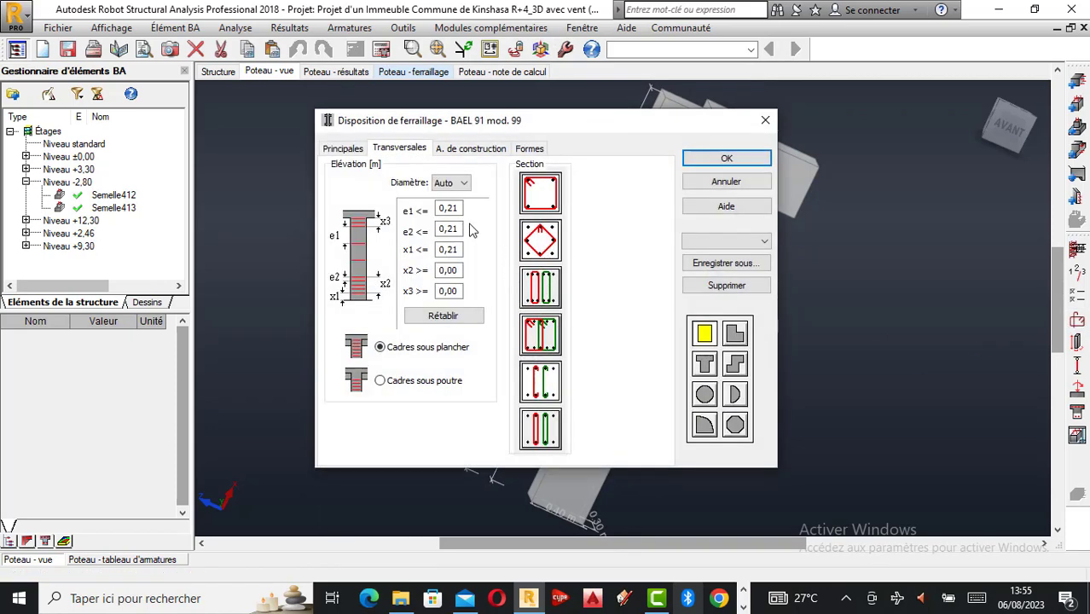
In the reinforcement layout, set the transverse spacing limits e1 and e2 to 0,20 m, adjust x1 as well, and accept the layout.
{"action": "left_click", "coordinate": [462, 208]}
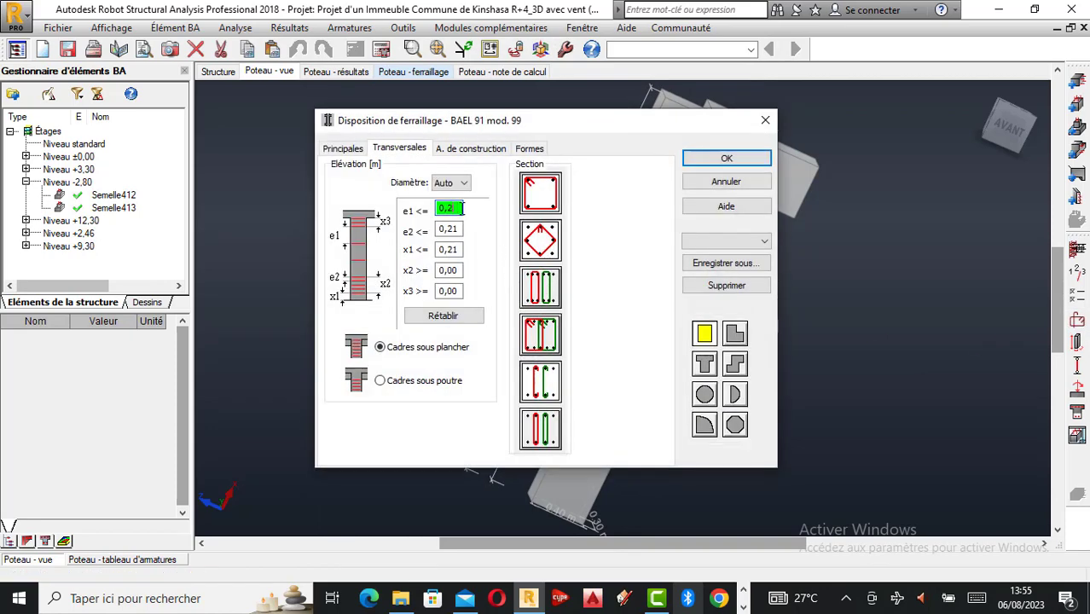
{"action": "left_click", "coordinate": [462, 229]}
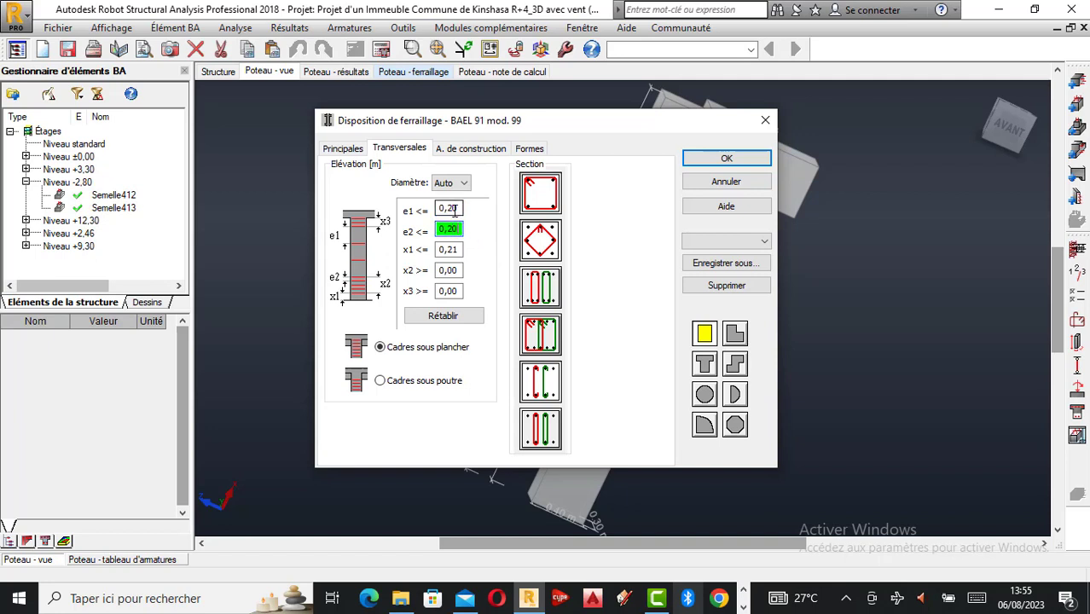
{"action": "left_click", "coordinate": [458, 249]}
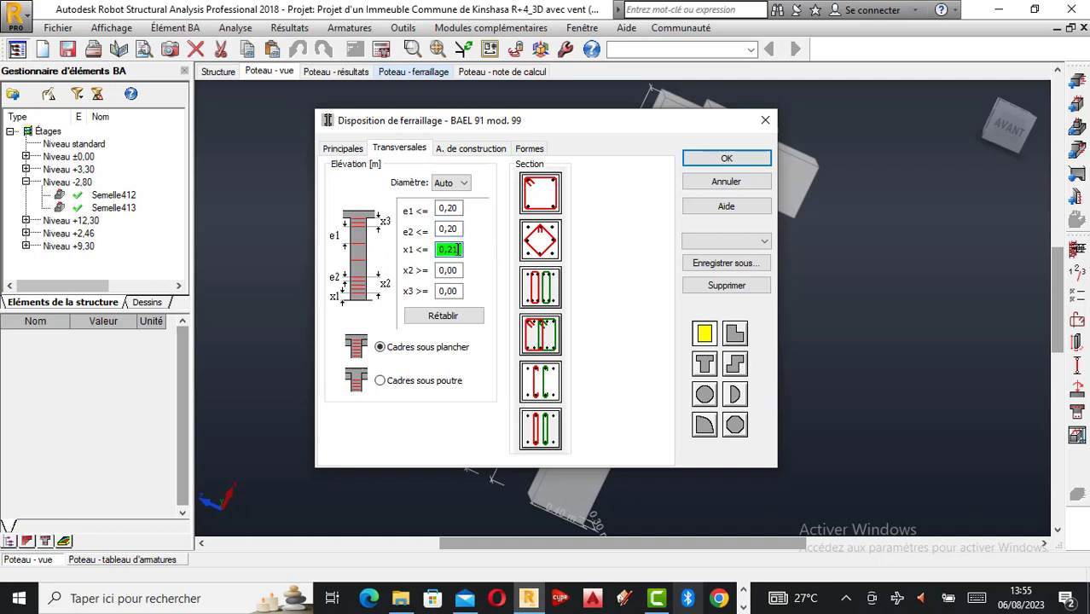
{"action": "left_click", "coordinate": [726, 158]}
Recalculate the column with its drawing generated, inspect the bar ends and stirrup spacing on the drawing, and return to the column view.
{"action": "left_click", "coordinate": [383, 50]}
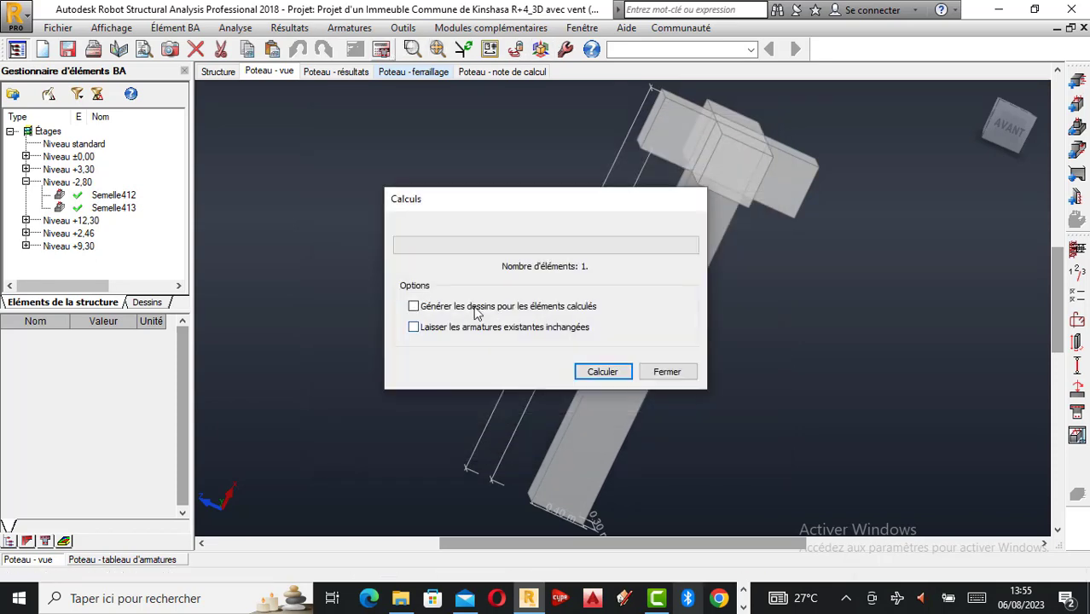
{"action": "left_click", "coordinate": [602, 371]}
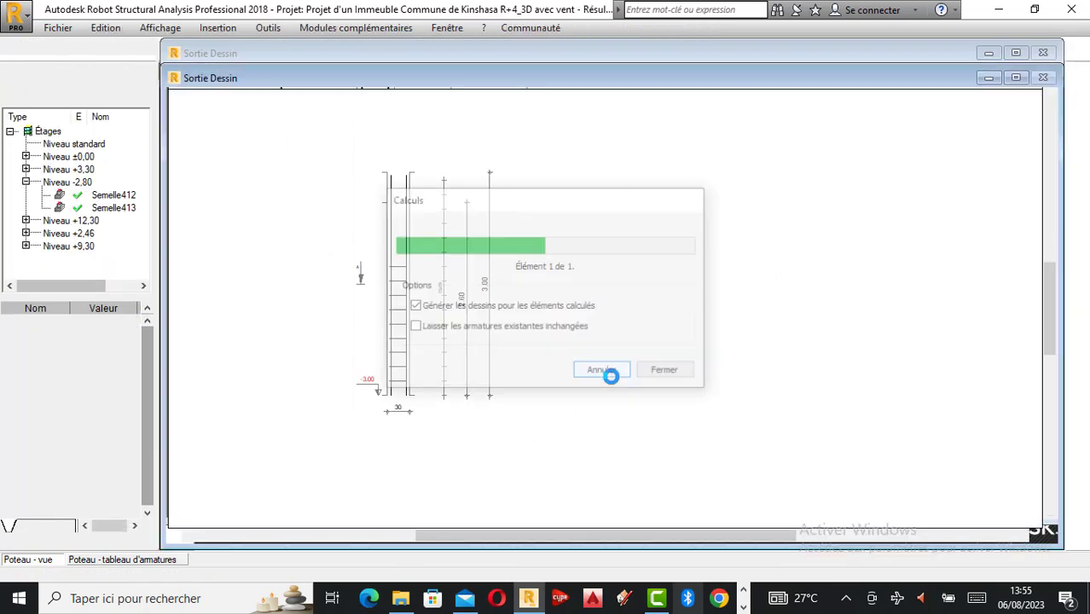
{"action": "scroll", "coordinate": [615, 419], "scroll_direction": "up", "scroll_amount": 3}
{"action": "scroll", "coordinate": [649, 401], "scroll_direction": "down", "scroll_amount": 3}
{"action": "scroll", "coordinate": [503, 275], "scroll_direction": "up", "scroll_amount": 1}
{"action": "scroll", "coordinate": [477, 350], "scroll_direction": "up", "scroll_amount": 4}
{"action": "scroll", "coordinate": [382, 443], "scroll_direction": "down", "scroll_amount": 4}
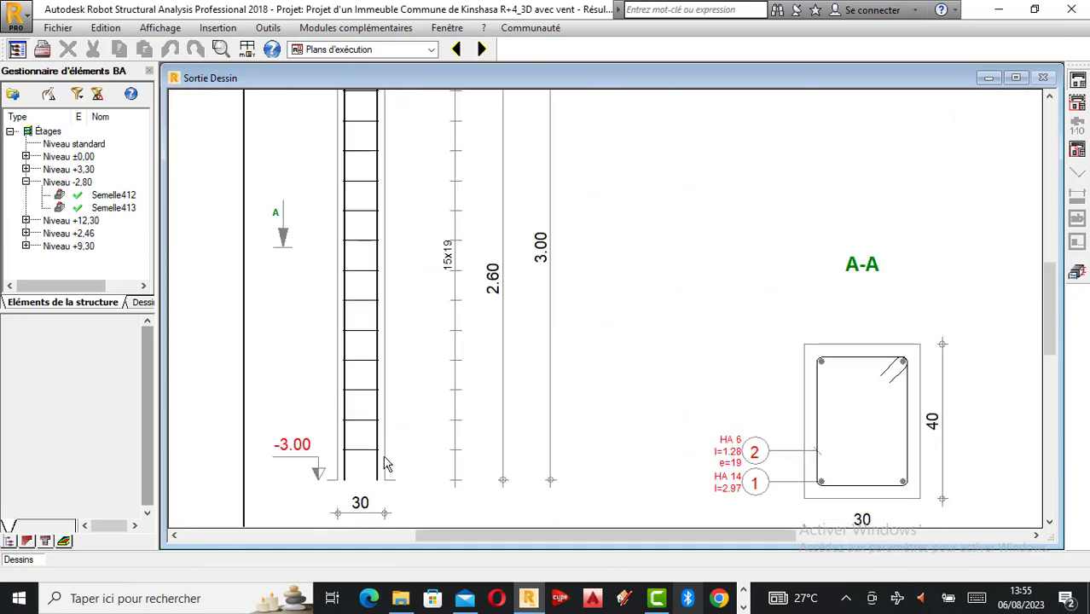
{"action": "left_click", "coordinate": [1076, 275]}
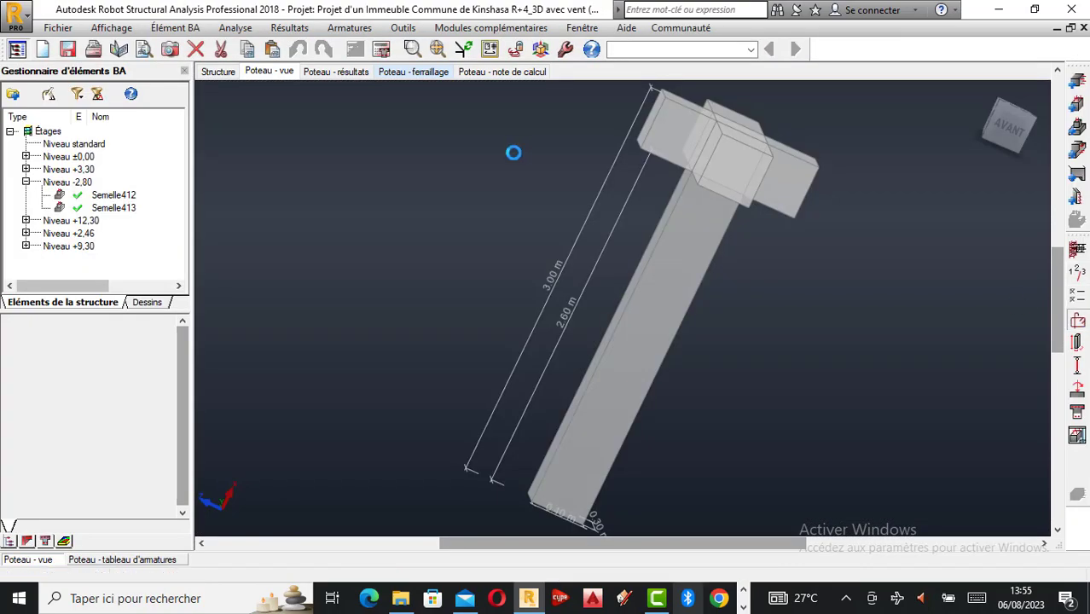
In the reinforcement shapes, set the left hook of the main longitudinal bars to -90° and accept the layout.
{"action": "left_click", "coordinate": [529, 149]}
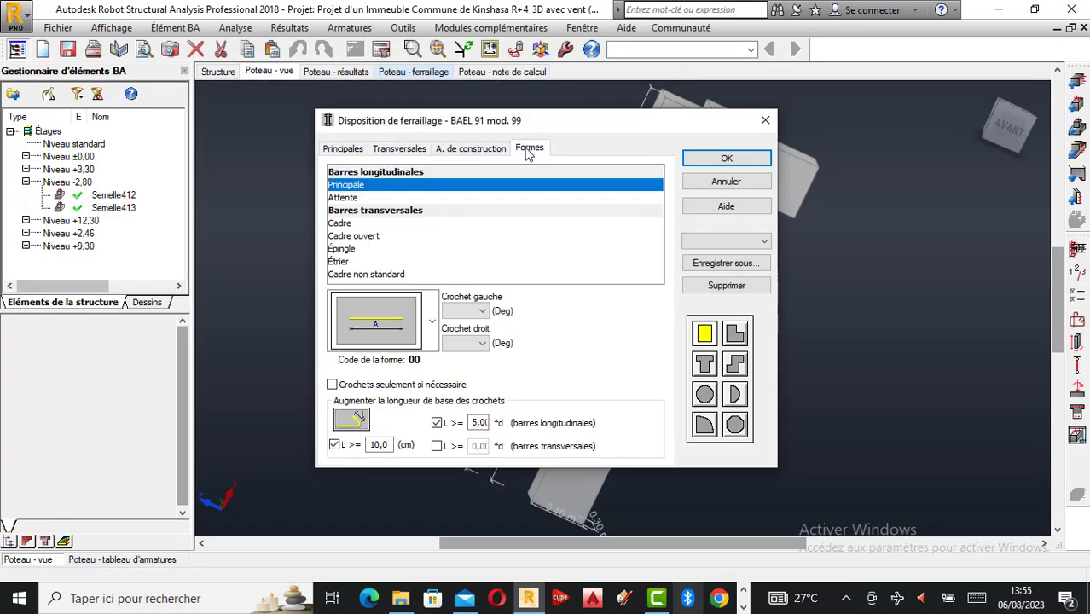
{"action": "left_click", "coordinate": [464, 310]}
{"action": "left_click", "coordinate": [465, 384]}
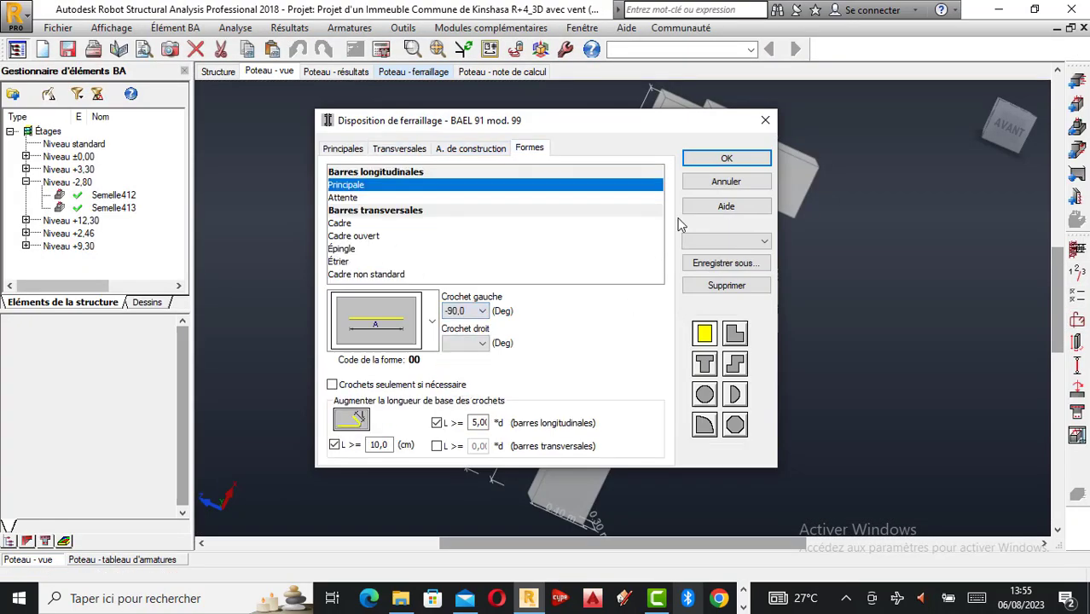
{"action": "left_click", "coordinate": [723, 160]}
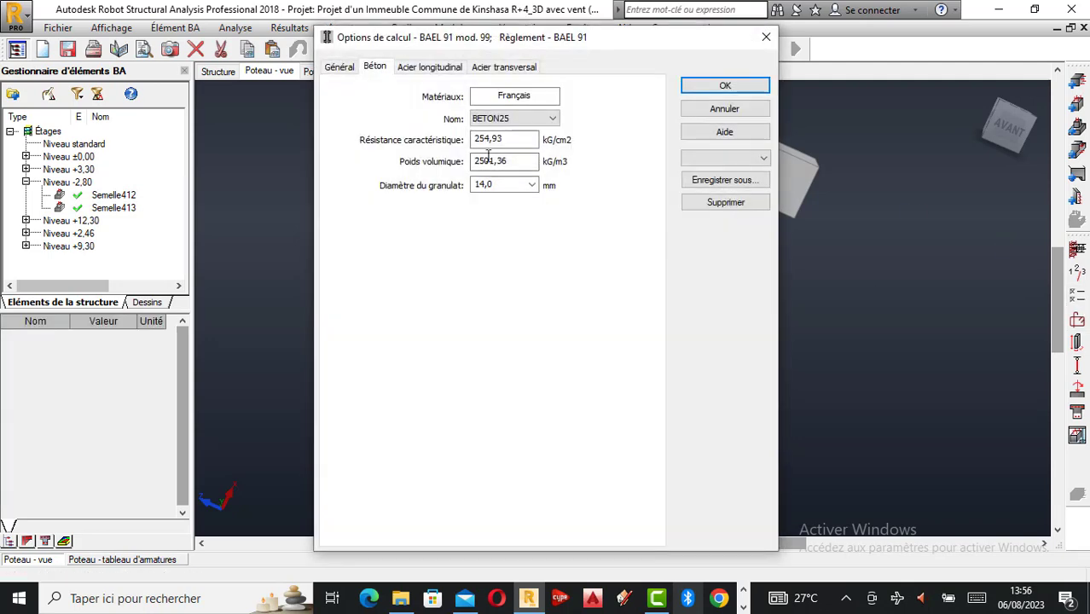
Enter a concrete unit weight of 2500 kG/m3 in the calculation options again and accept them.
{"action": "double_click", "coordinate": [499, 161]}
{"action": "left_click", "coordinate": [640, 351]}
{"action": "left_click", "coordinate": [640, 330]}
{"action": "left_click", "coordinate": [617, 375]}
{"action": "left_click", "coordinate": [715, 403]}
{"action": "left_click", "coordinate": [724, 86]}
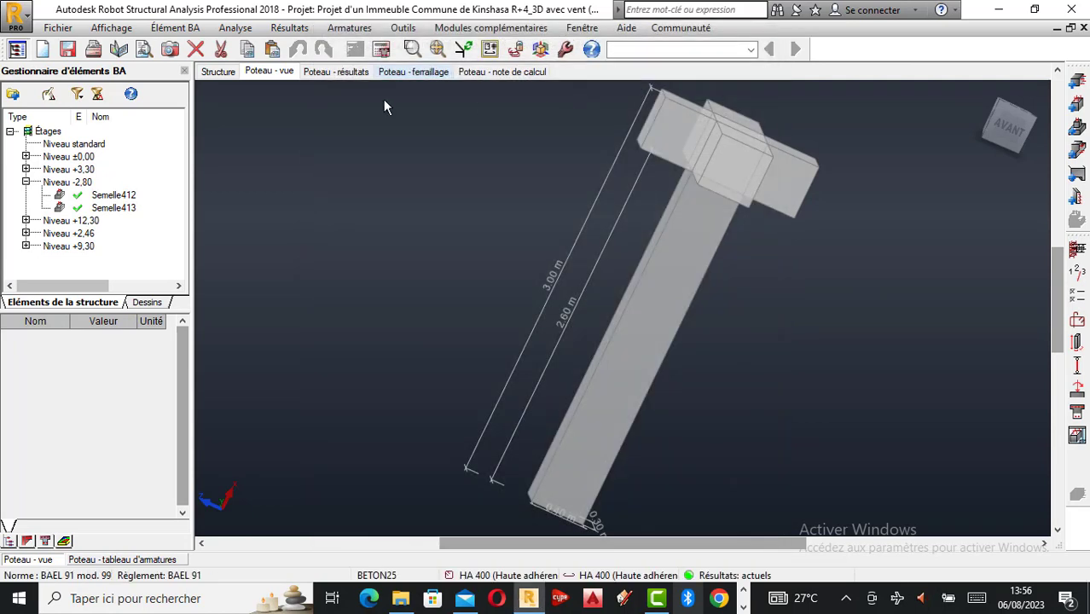
View the column's results and reinforcement layouts, and run the calculation with drawing generation enabled for the calculated element.
{"action": "left_click", "coordinate": [371, 71]}
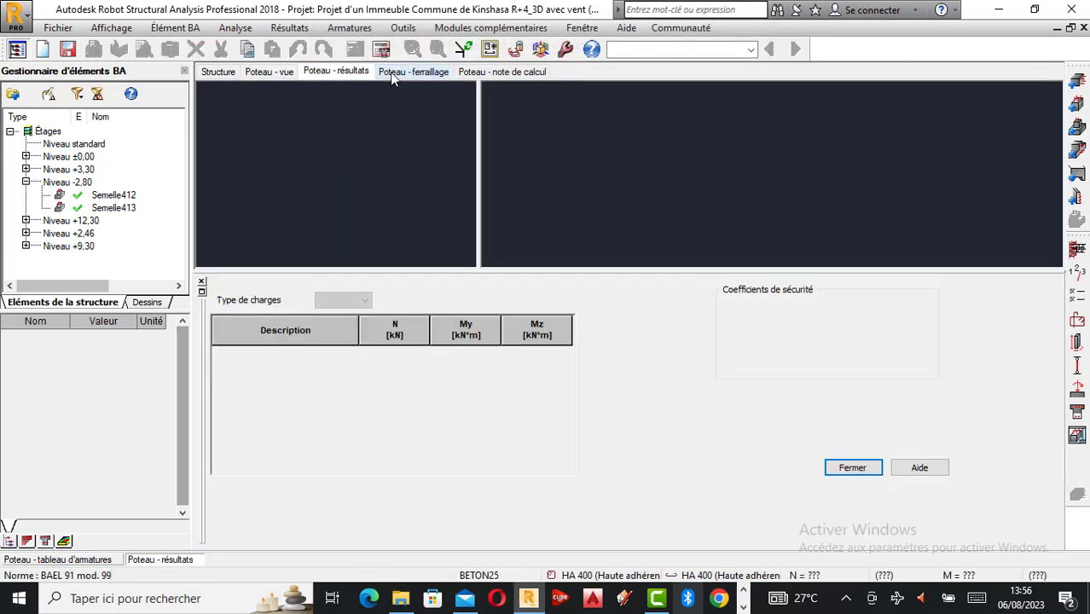
{"action": "left_click", "coordinate": [418, 72]}
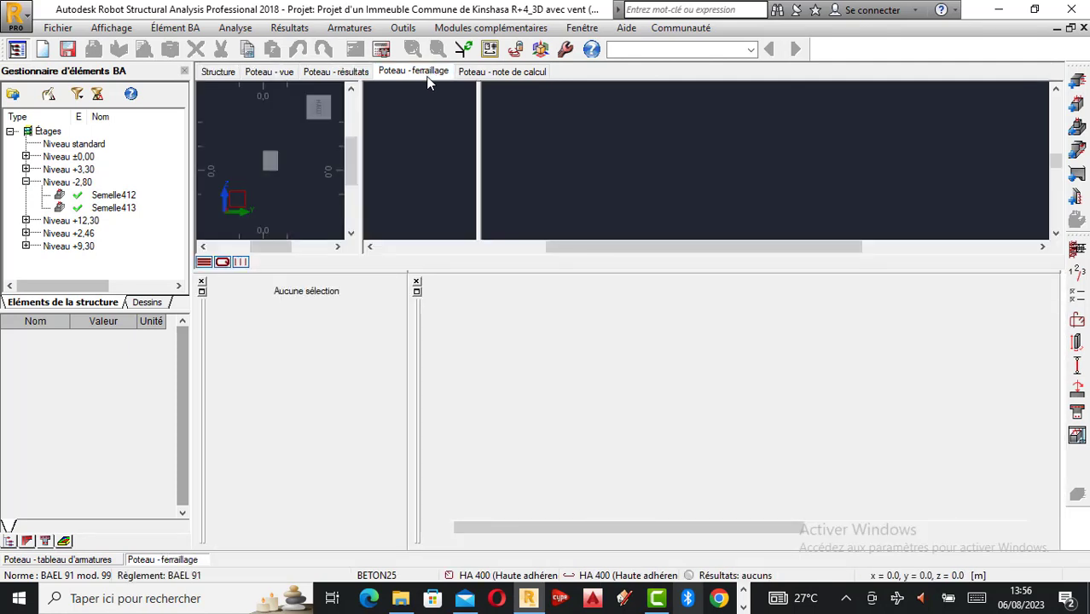
{"action": "scroll", "coordinate": [695, 189], "scroll_direction": "up", "scroll_amount": 3}
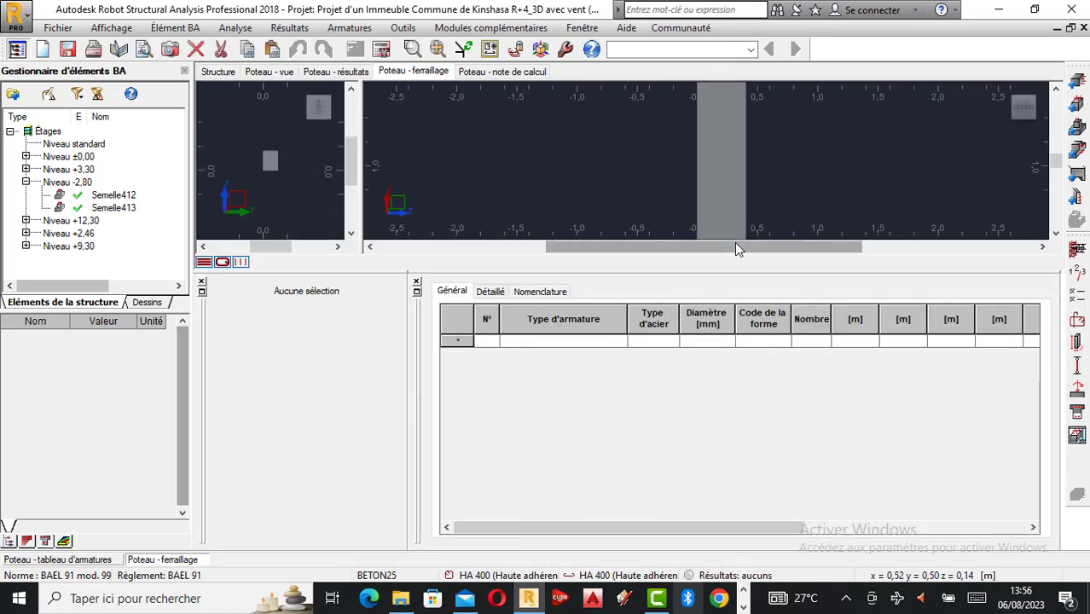
{"action": "left_click", "coordinate": [381, 49]}
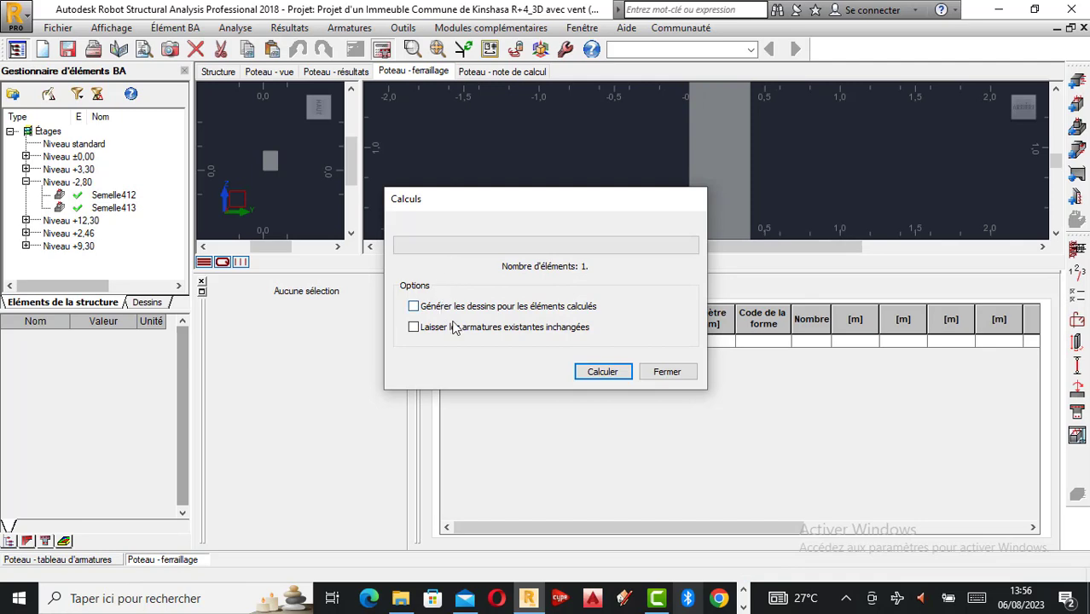
{"action": "left_click", "coordinate": [600, 376]}
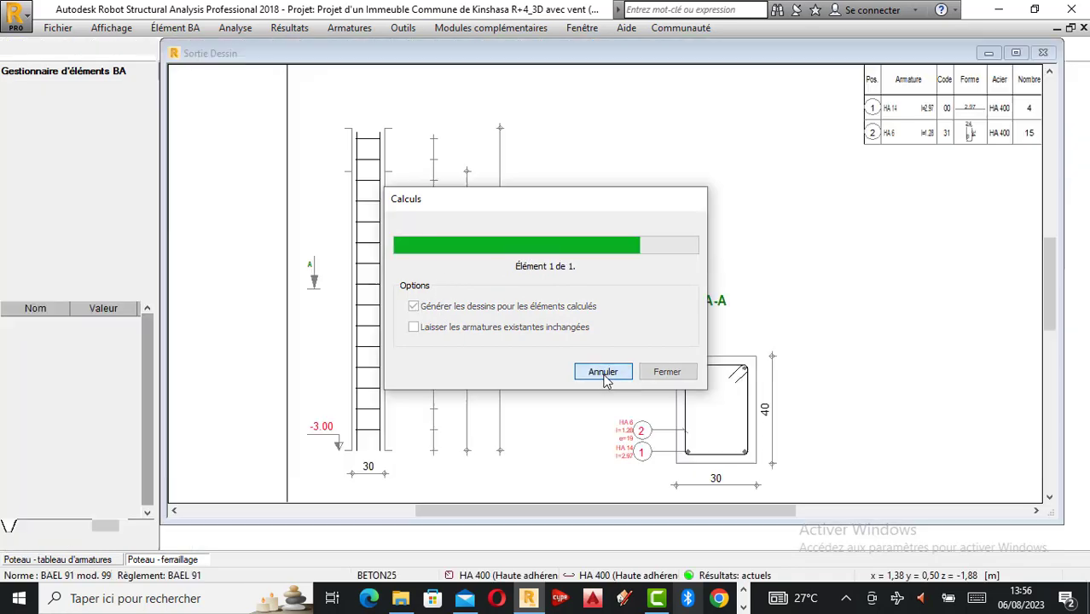
Examine the hooked bar ends, stirrup spacing, section A-A and title block on the new execution drawing.
{"action": "scroll", "coordinate": [358, 403], "scroll_direction": "up", "scroll_amount": 5}
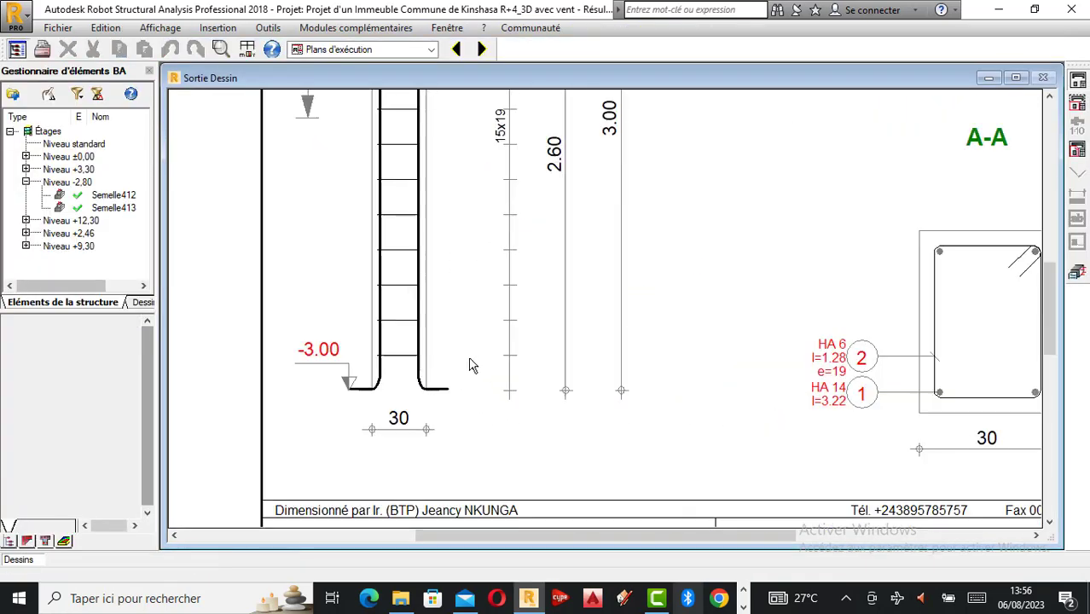
{"action": "scroll", "coordinate": [415, 408], "scroll_direction": "down", "scroll_amount": 5}
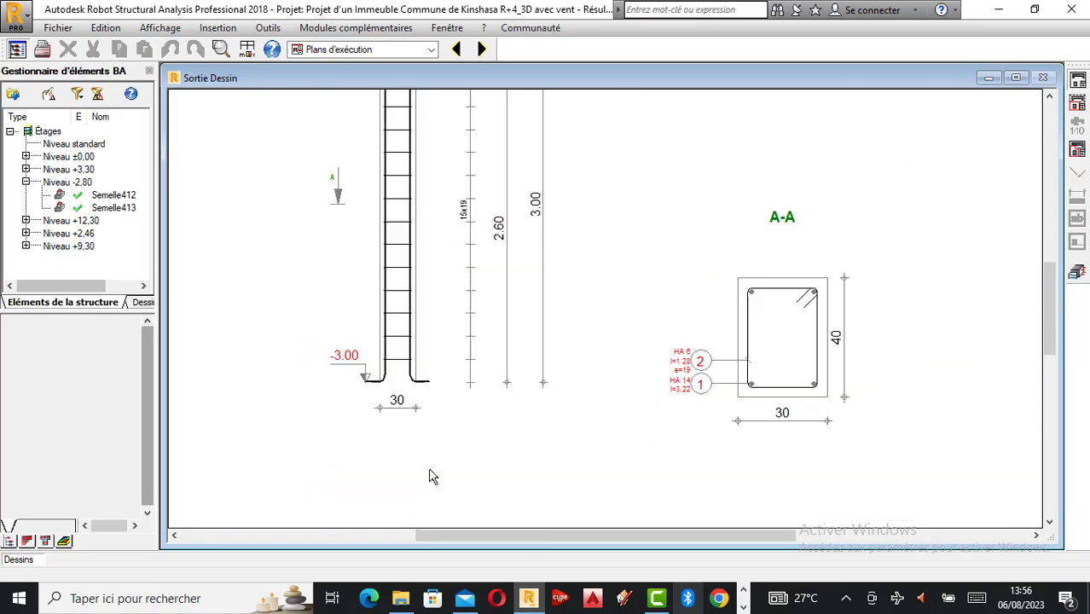
{"action": "scroll", "coordinate": [506, 475], "scroll_direction": "up", "scroll_amount": 2}
{"action": "scroll", "coordinate": [512, 474], "scroll_direction": "up", "scroll_amount": 2}
{"action": "scroll", "coordinate": [509, 462], "scroll_direction": "down", "scroll_amount": 1}
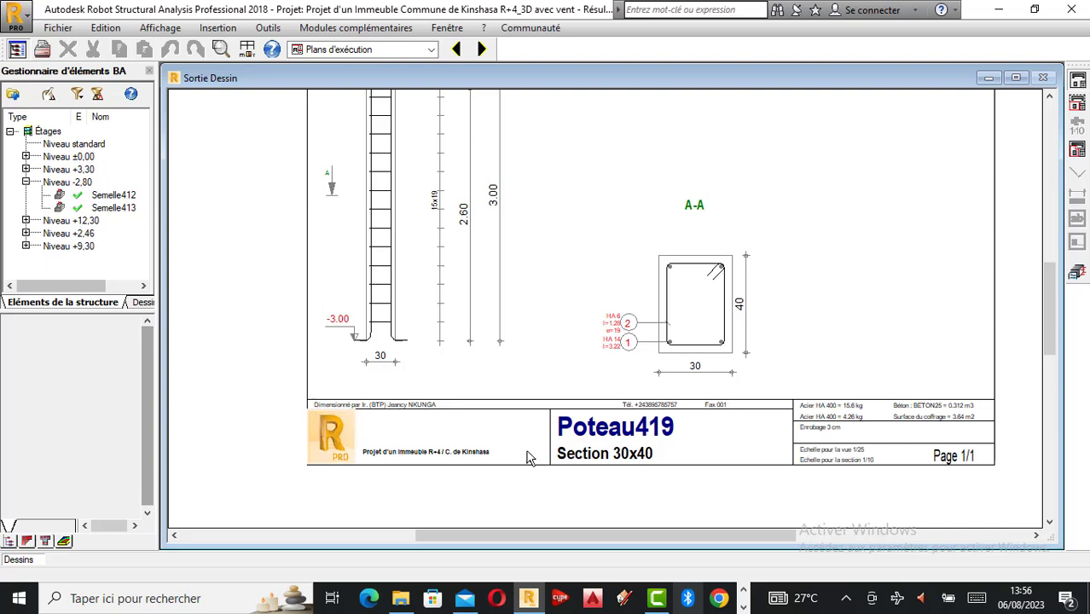
{"action": "scroll", "coordinate": [527, 458], "scroll_direction": "up", "scroll_amount": 1}
{"action": "scroll", "coordinate": [506, 449], "scroll_direction": "up", "scroll_amount": 1}
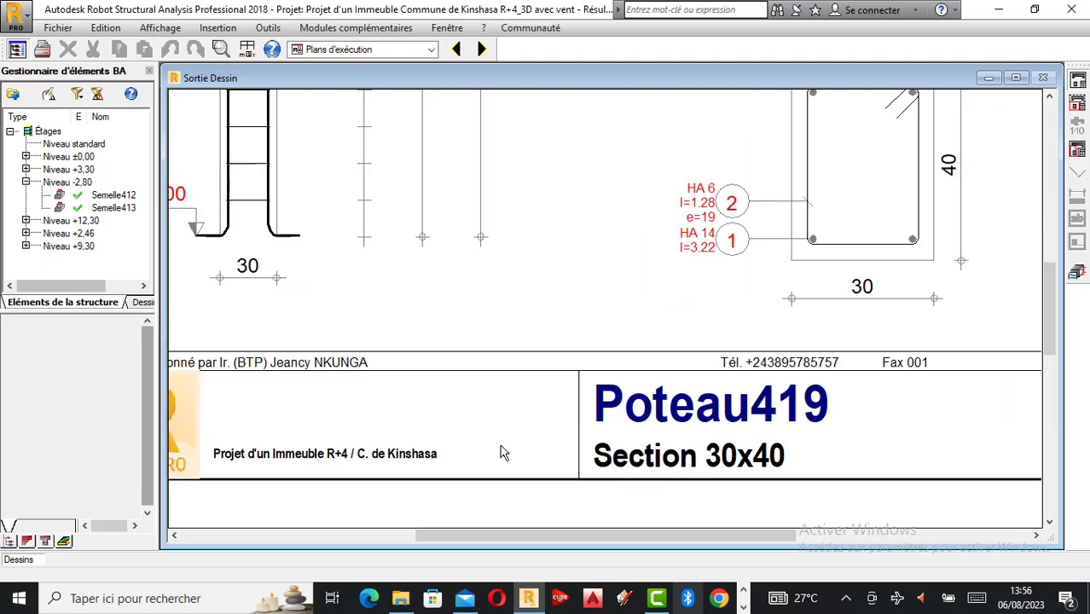
{"action": "scroll", "coordinate": [500, 447], "scroll_direction": "down", "scroll_amount": 4}
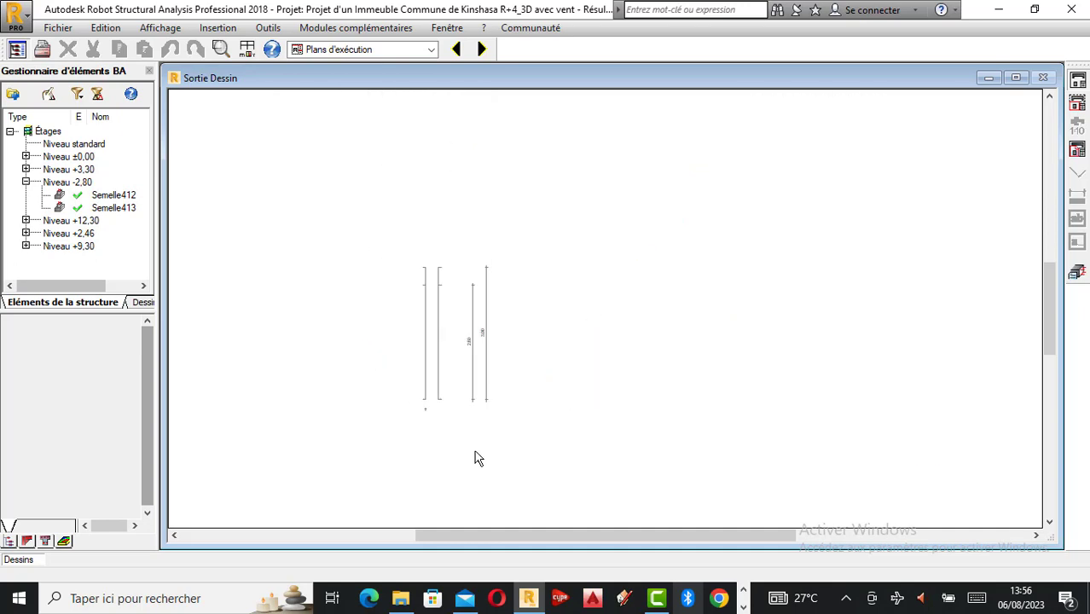
{"action": "scroll", "coordinate": [488, 449], "scroll_direction": "up", "scroll_amount": 4}
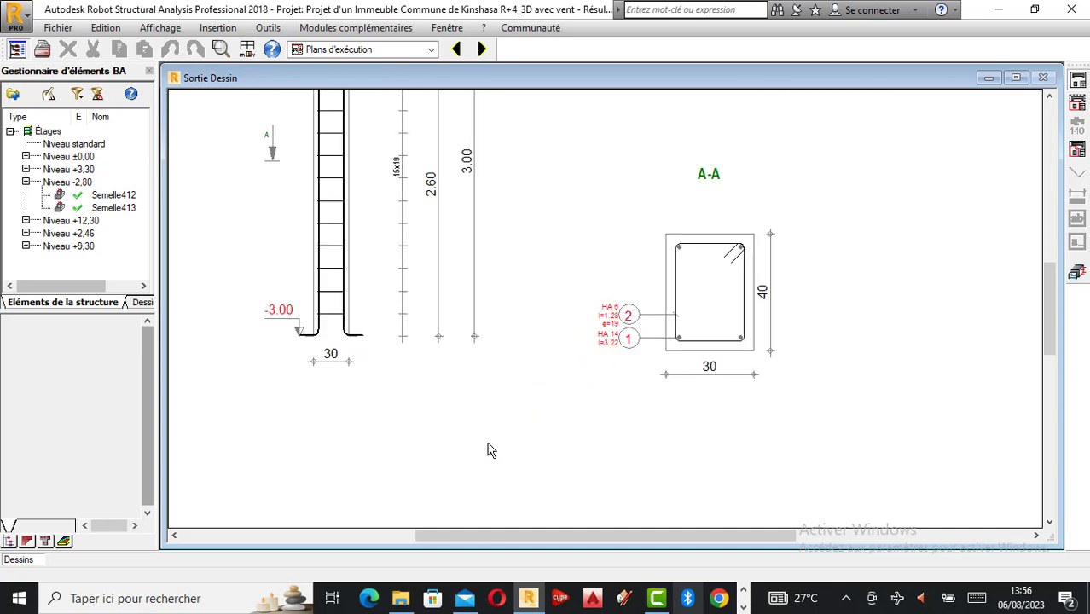
{"action": "left_click", "coordinate": [58, 29]}
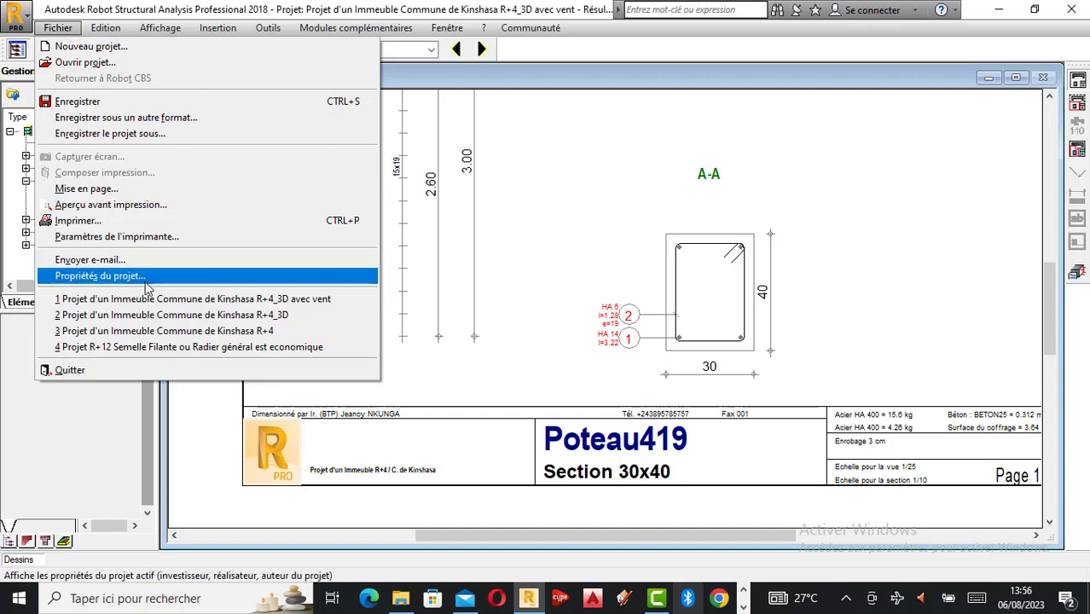
{"action": "left_click", "coordinate": [99, 275]}
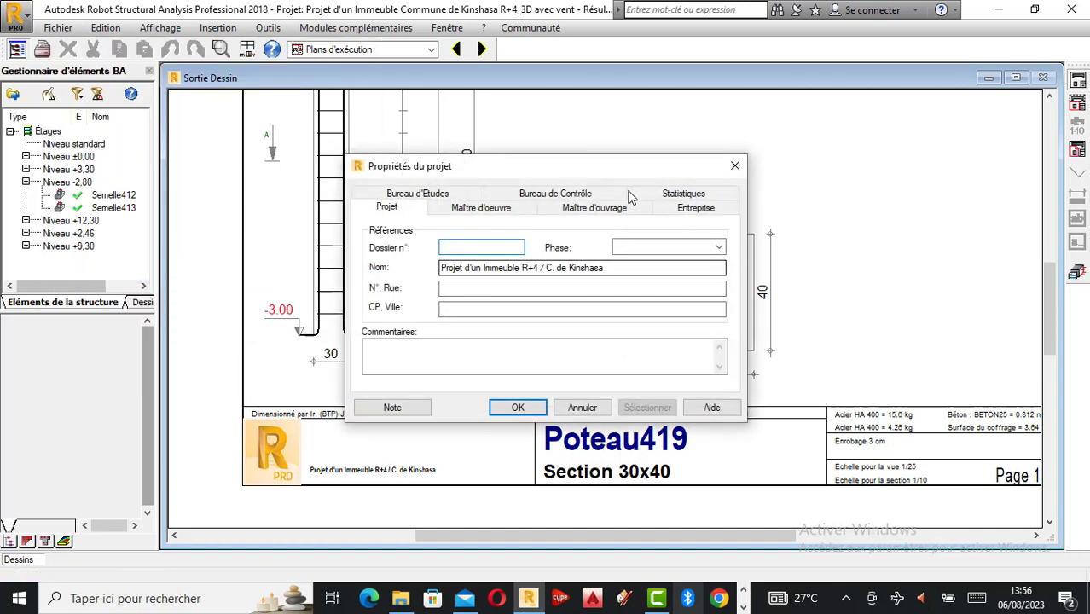
{"action": "left_click", "coordinate": [731, 170]}
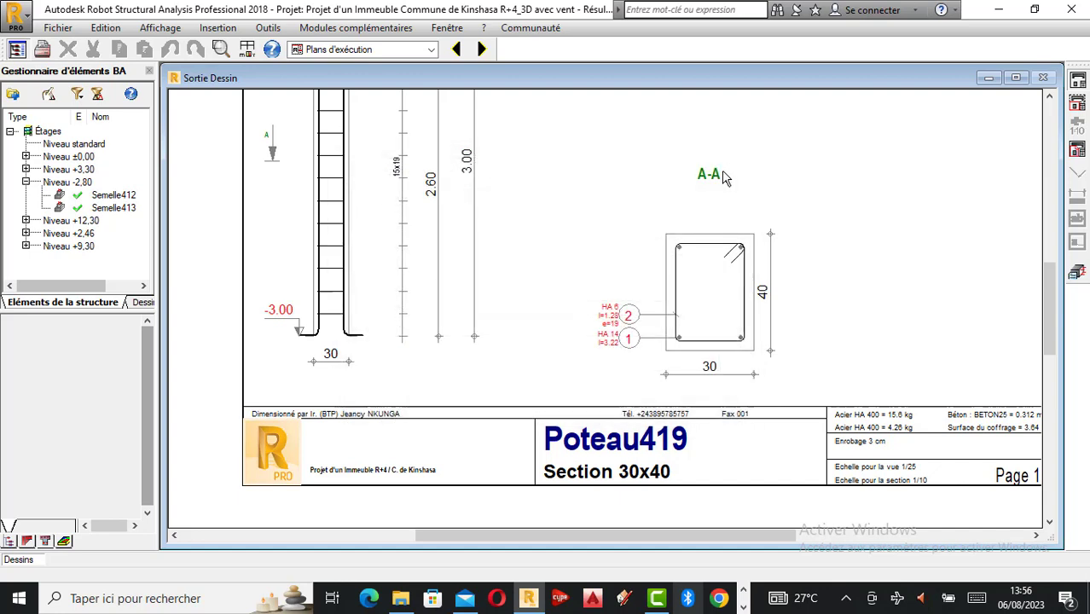
Append "SOCLE B.A" to the project name in the project properties and check it in the drawing's title block.
{"action": "left_click", "coordinate": [58, 27]}
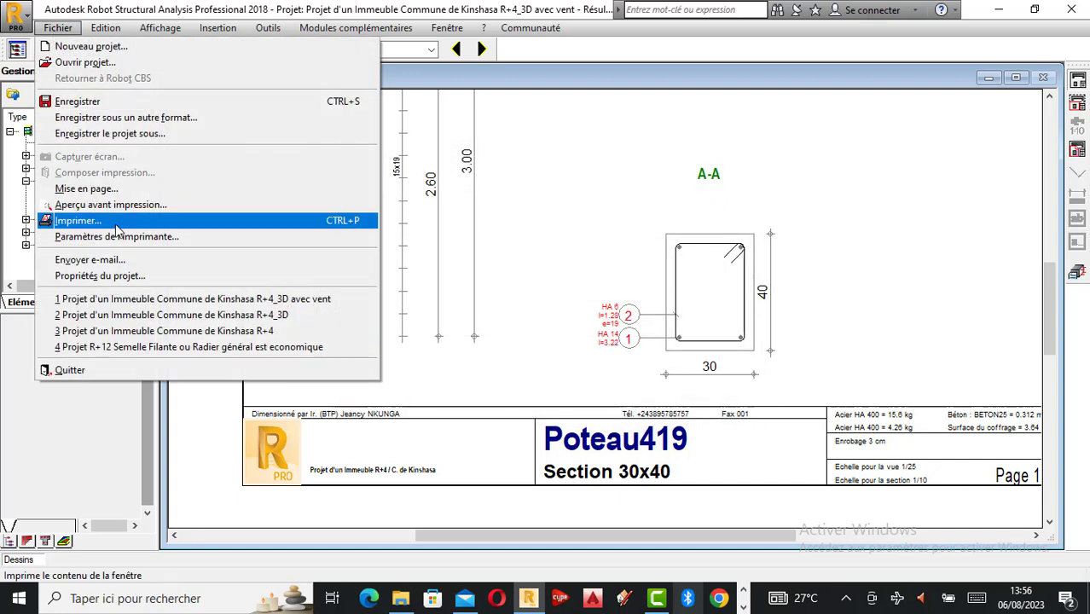
{"action": "left_click", "coordinate": [100, 275]}
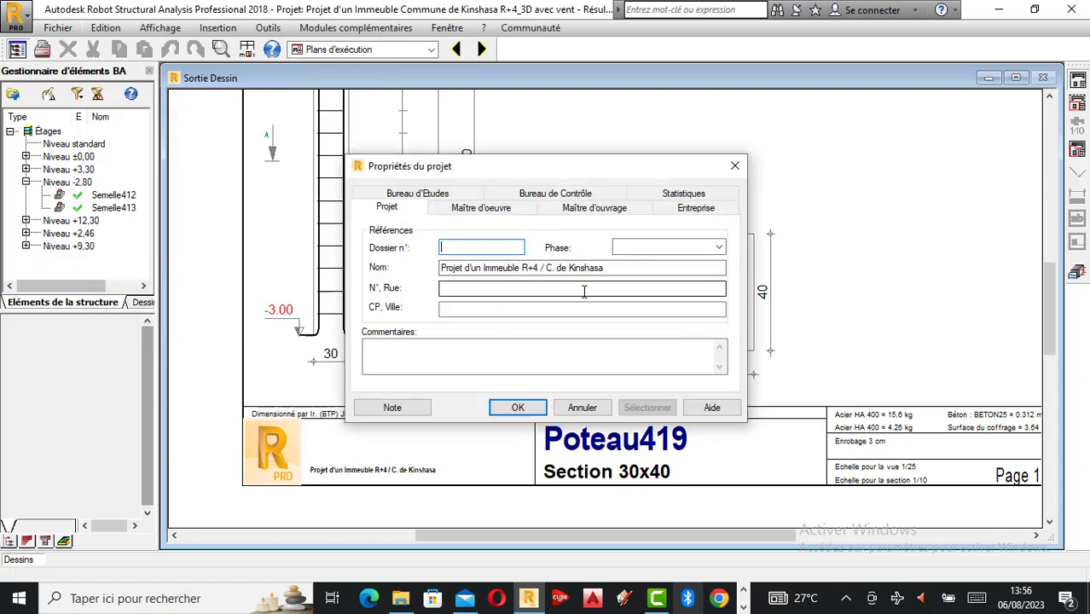
{"action": "left_click", "coordinate": [618, 269]}
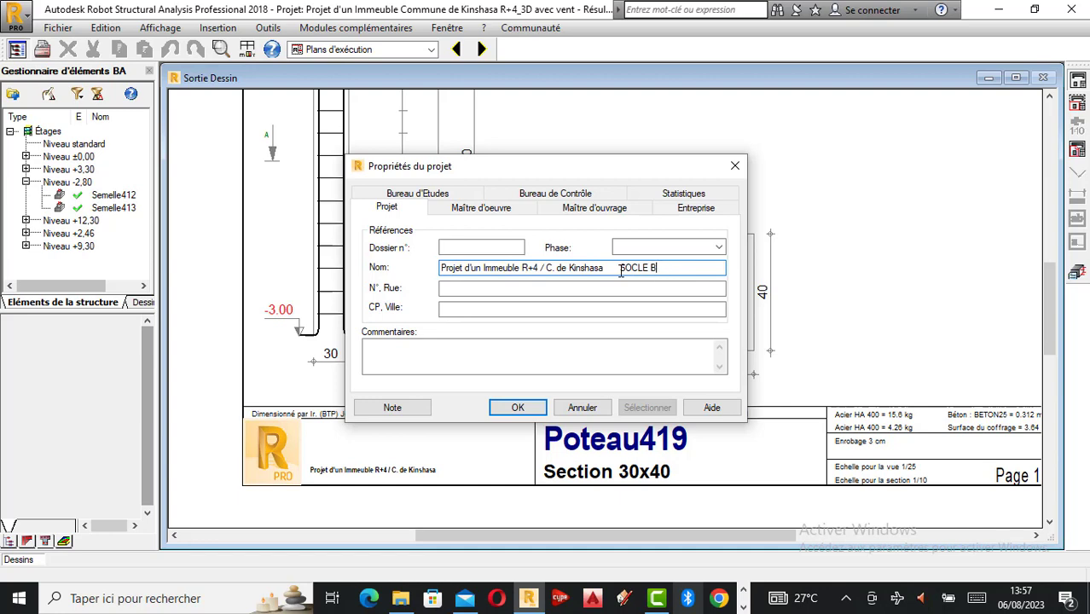
{"action": "left_click", "coordinate": [516, 407]}
{"action": "scroll", "coordinate": [476, 505], "scroll_direction": "up", "scroll_amount": 2}
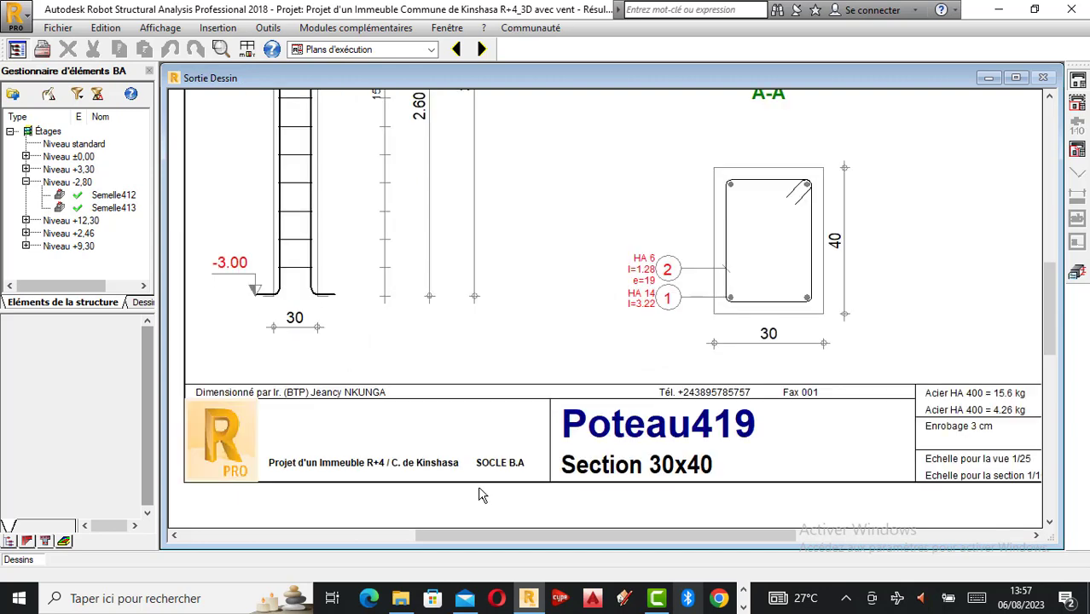
{"action": "scroll", "coordinate": [476, 495], "scroll_direction": "up", "scroll_amount": 1}
{"action": "scroll", "coordinate": [478, 495], "scroll_direction": "down", "scroll_amount": 4}
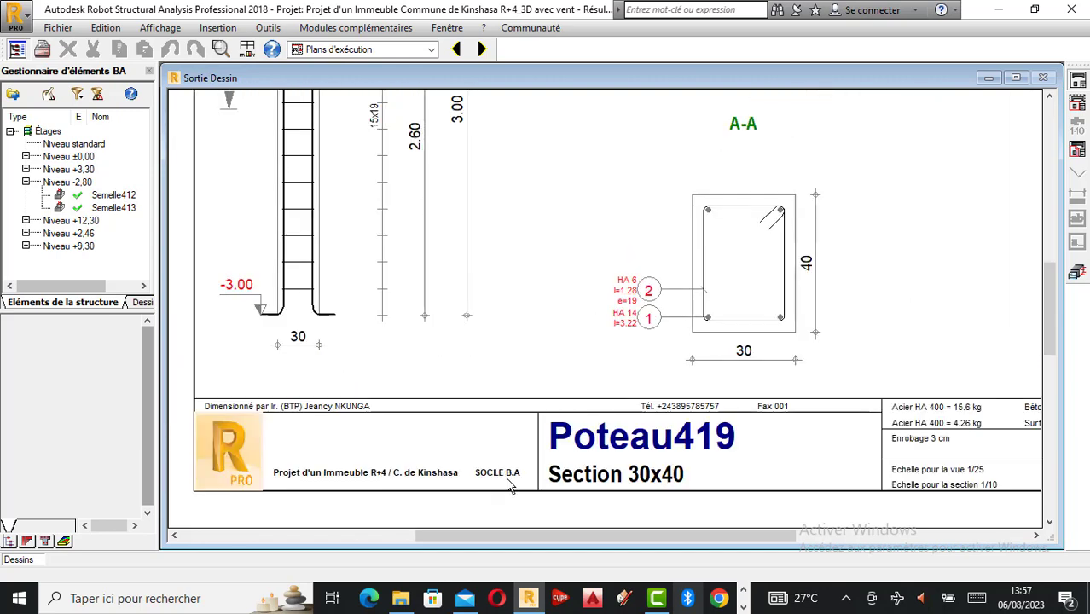
{"action": "scroll", "coordinate": [462, 372], "scroll_direction": "up", "scroll_amount": 2}
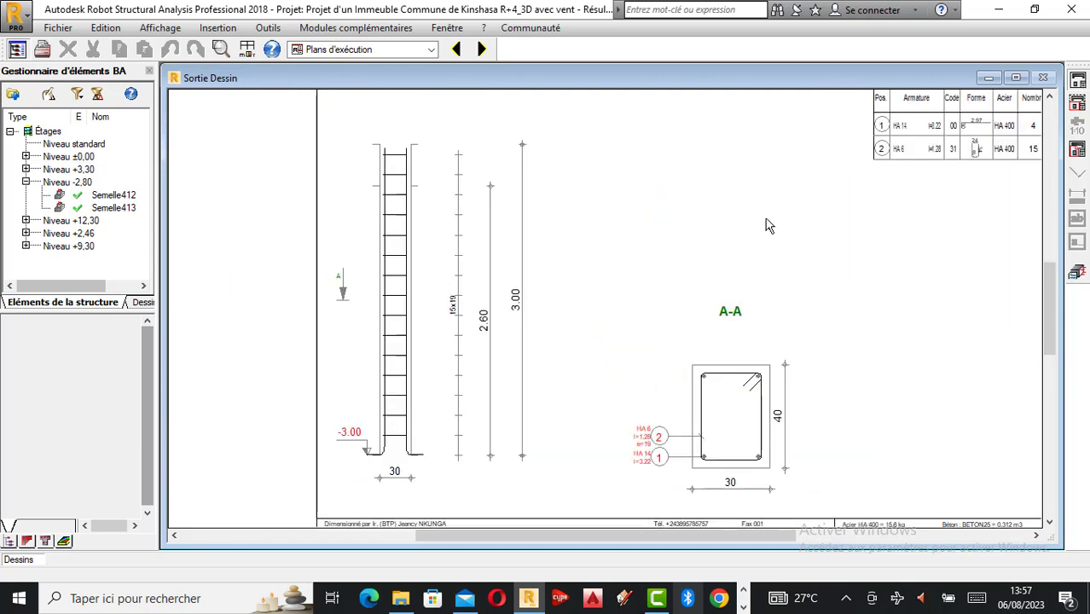
Return to the column results and set the compression type to "Avec flexion" in the calculation options.
{"action": "left_click", "coordinate": [1078, 271]}
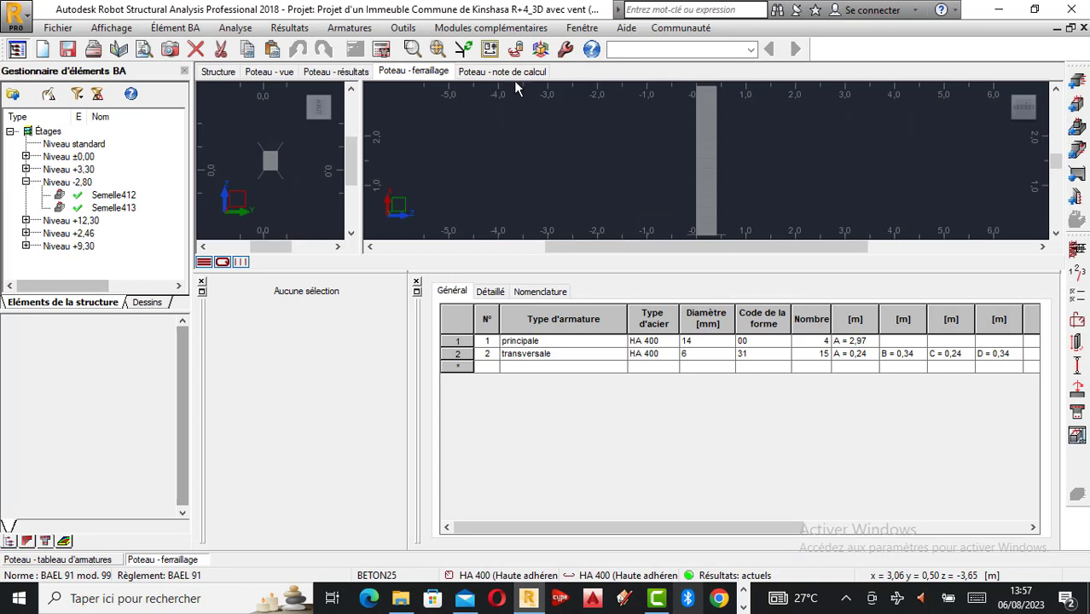
{"action": "left_click", "coordinate": [336, 71]}
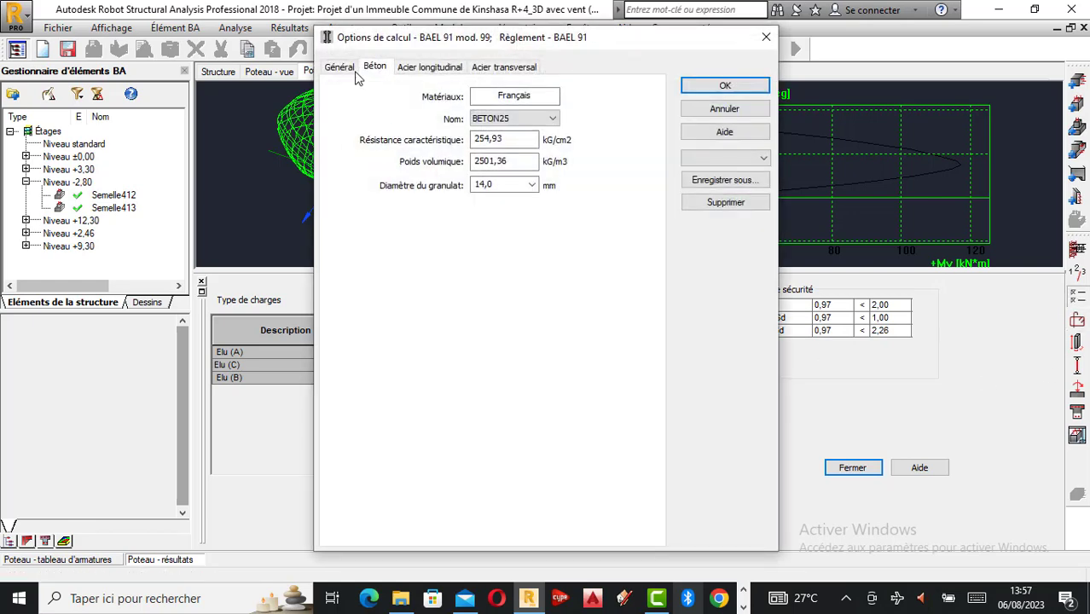
{"action": "left_click", "coordinate": [353, 72]}
{"action": "left_click", "coordinate": [362, 130]}
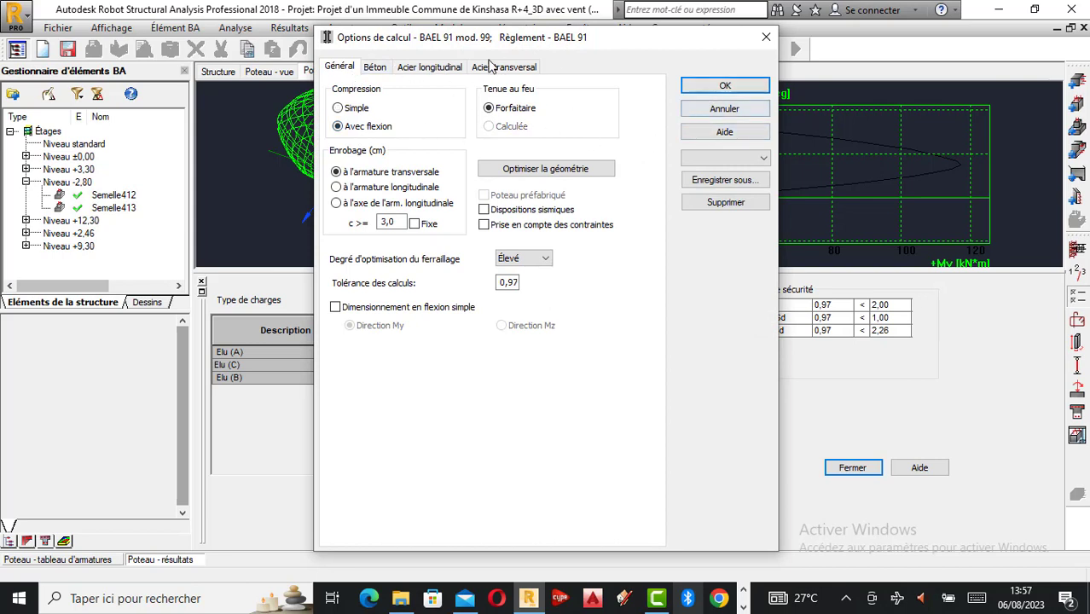
Set the concrete unit weight to 2500 kG/m3 and accept the calculation options.
{"action": "left_click", "coordinate": [385, 70]}
{"action": "double_click", "coordinate": [497, 161]}
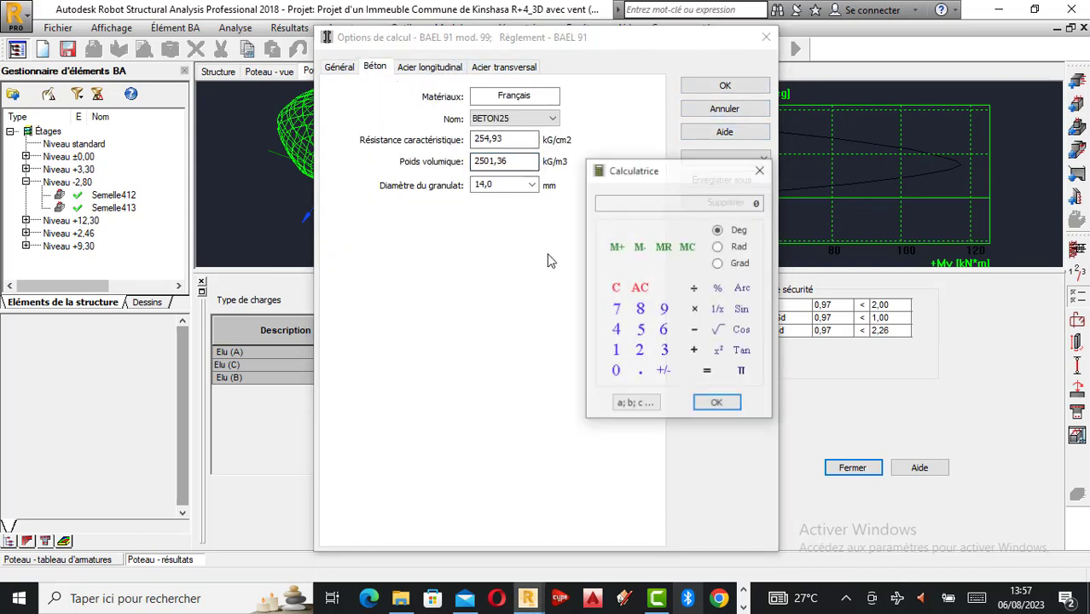
{"action": "left_click", "coordinate": [643, 357]}
{"action": "left_click", "coordinate": [644, 329]}
{"action": "double_click", "coordinate": [617, 369]}
{"action": "left_click", "coordinate": [718, 404]}
{"action": "left_click", "coordinate": [760, 169]}
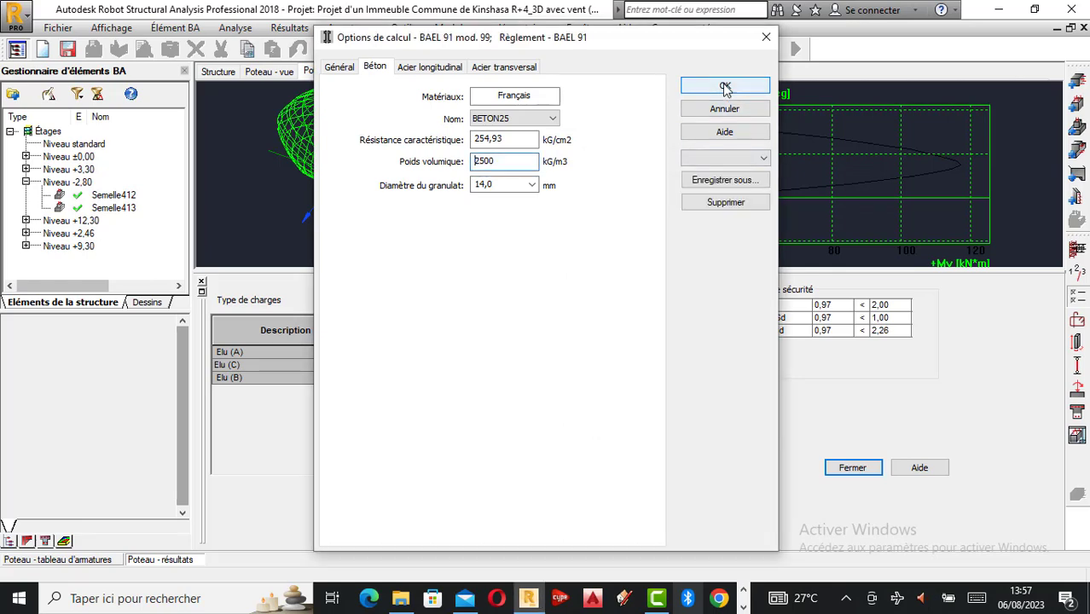
{"action": "left_click", "coordinate": [725, 88]}
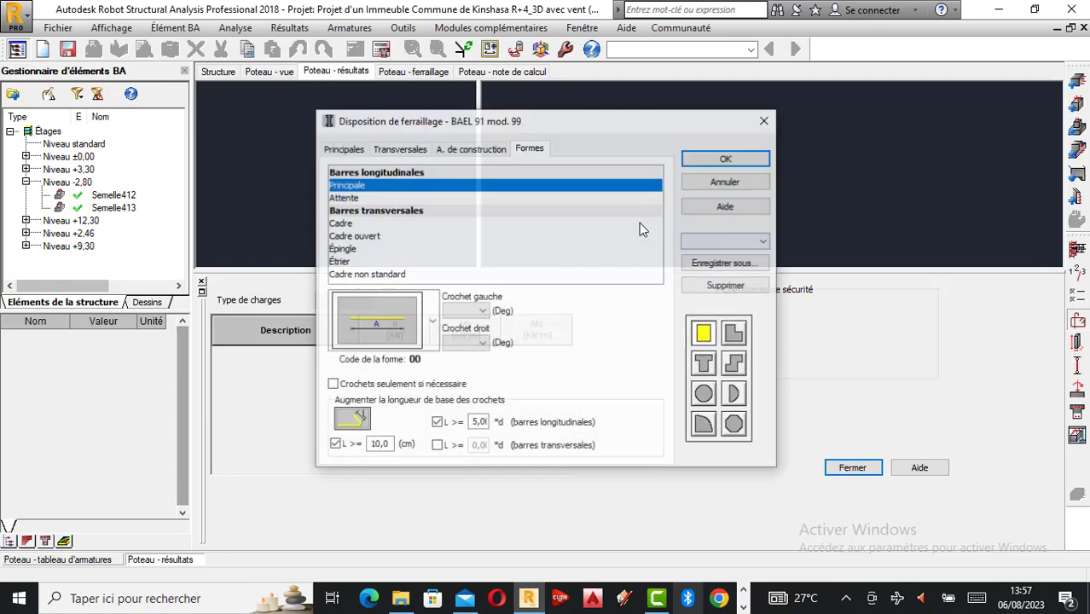
Set the left hook of the main longitudinal bars to -90° and accept the reinforcement layout.
{"action": "left_click", "coordinate": [482, 312]}
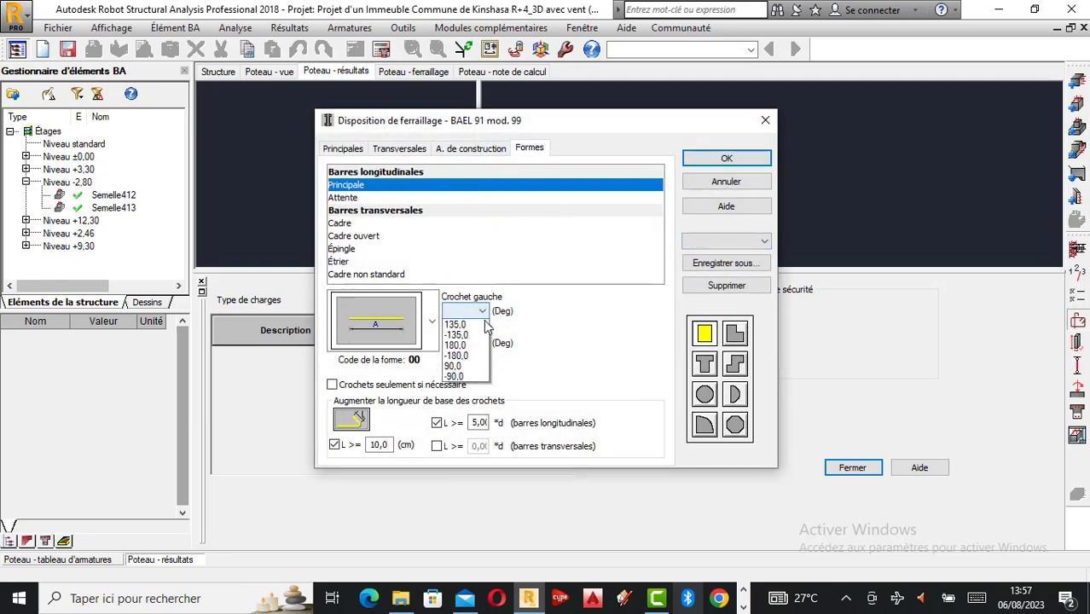
{"action": "left_click", "coordinate": [458, 388]}
{"action": "left_click", "coordinate": [726, 158]}
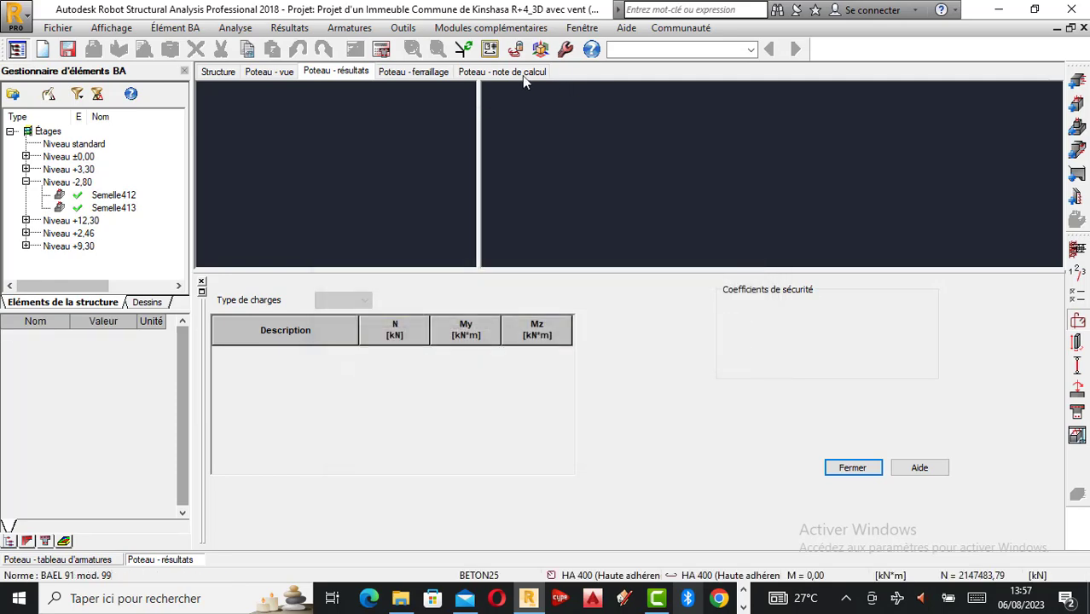
Run the column calculation with drawing generation enabled and dismiss the calculation error report.
{"action": "left_click", "coordinate": [433, 306]}
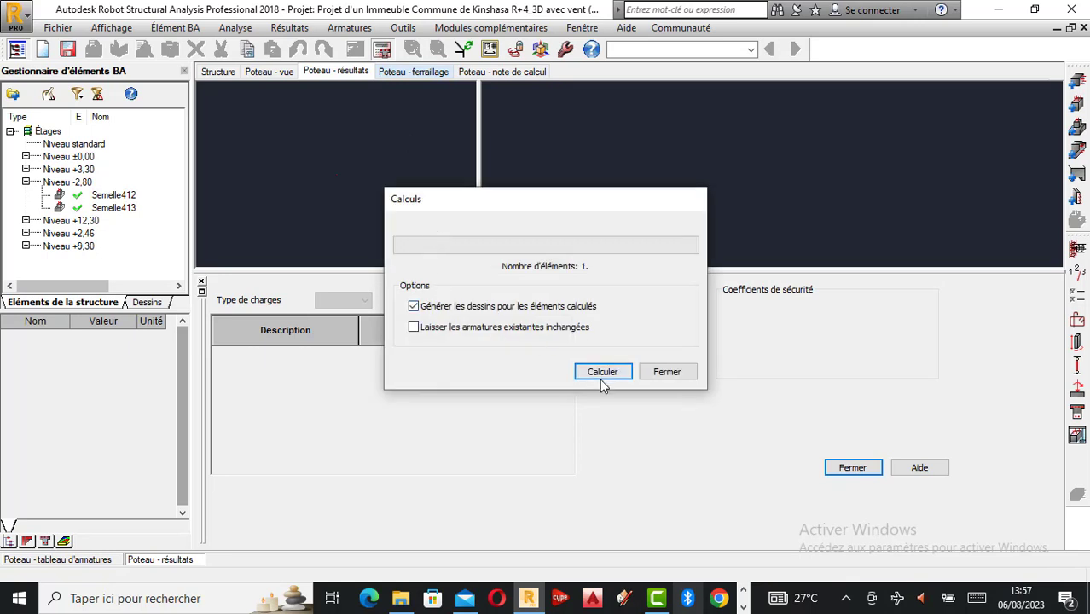
{"action": "left_click", "coordinate": [600, 373]}
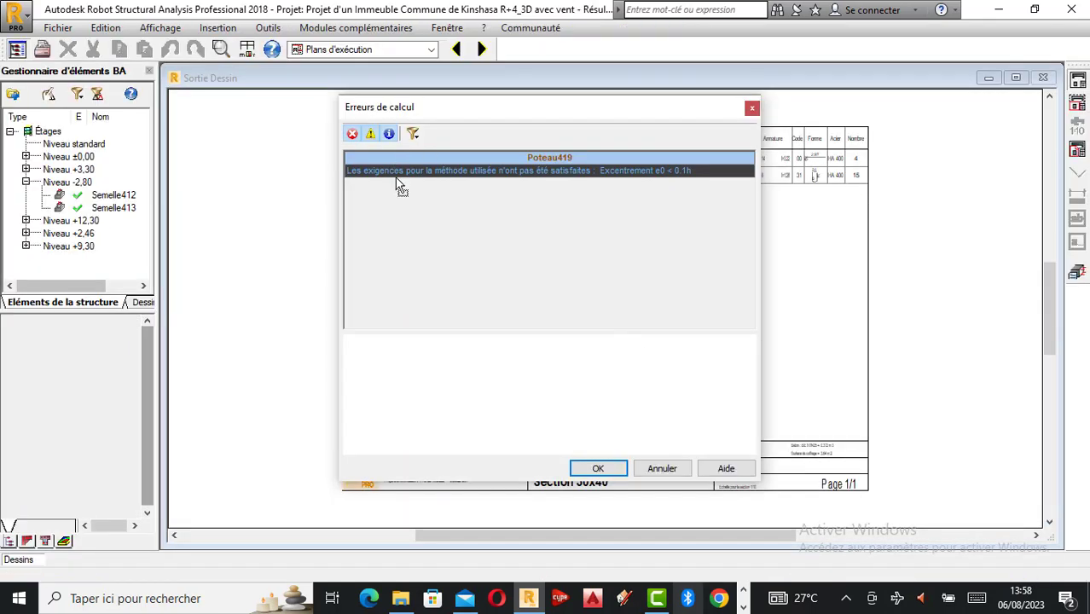
{"action": "left_click", "coordinate": [599, 470]}
Leave the drawing for the column results and set the compression type to "Simple" in the calculation options.
{"action": "left_click", "coordinate": [1085, 278]}
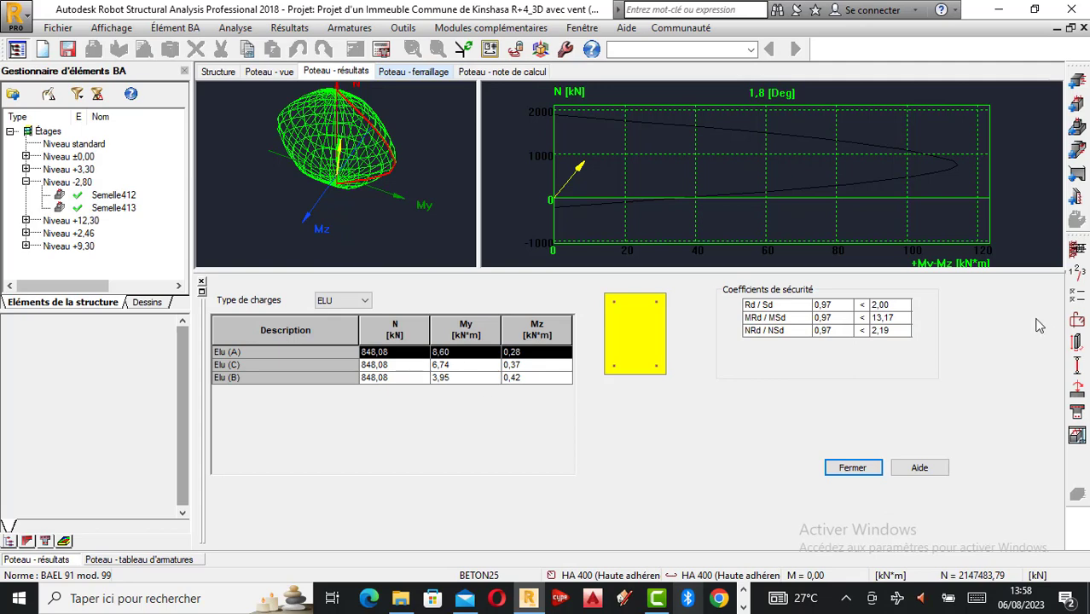
{"action": "left_click", "coordinate": [1079, 296]}
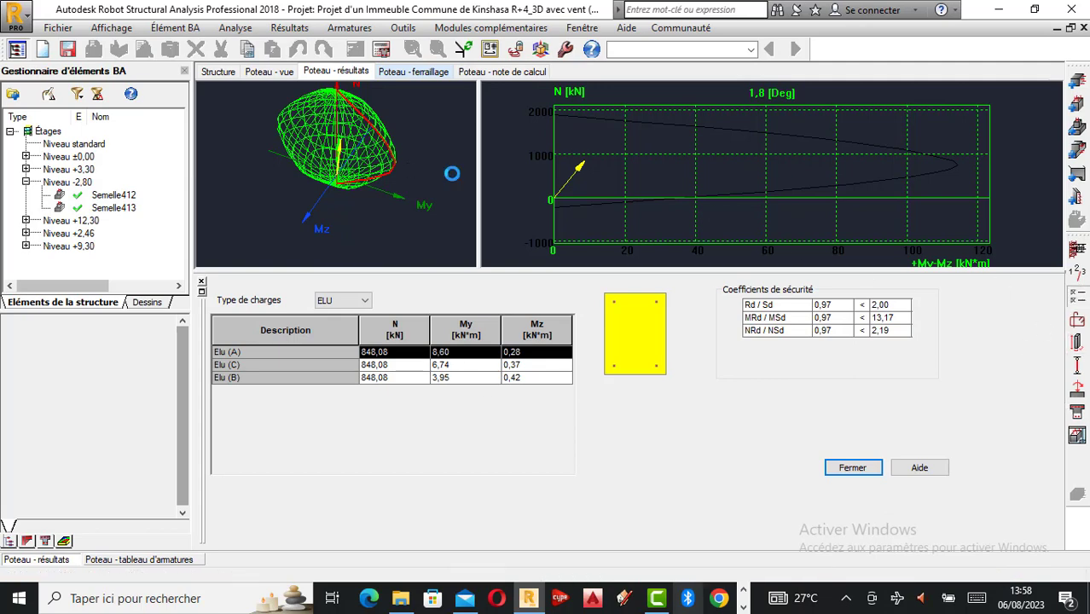
{"action": "left_click", "coordinate": [341, 67]}
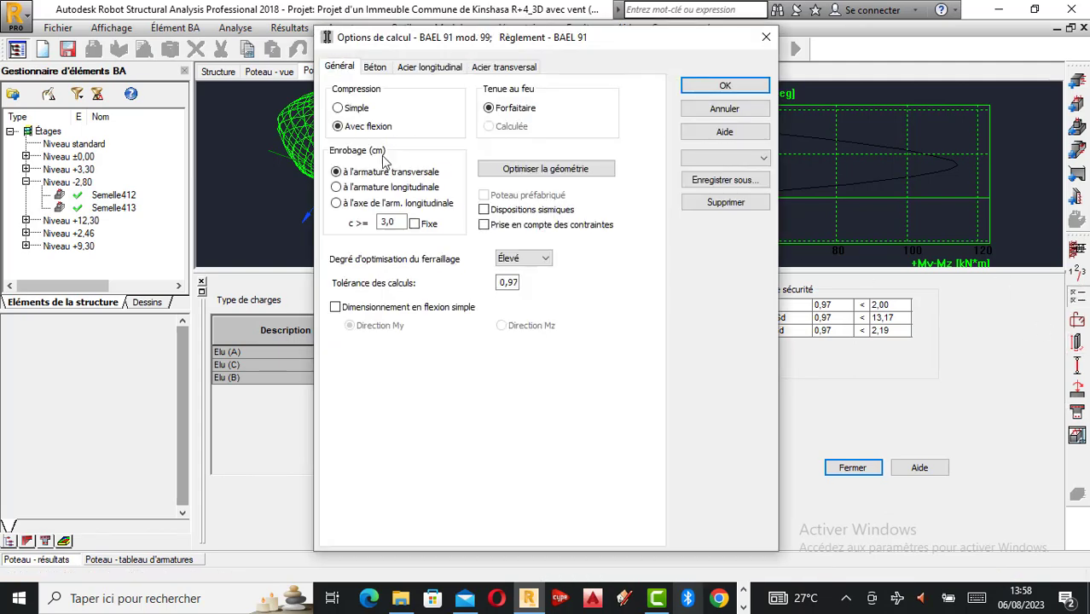
{"action": "left_click", "coordinate": [358, 114]}
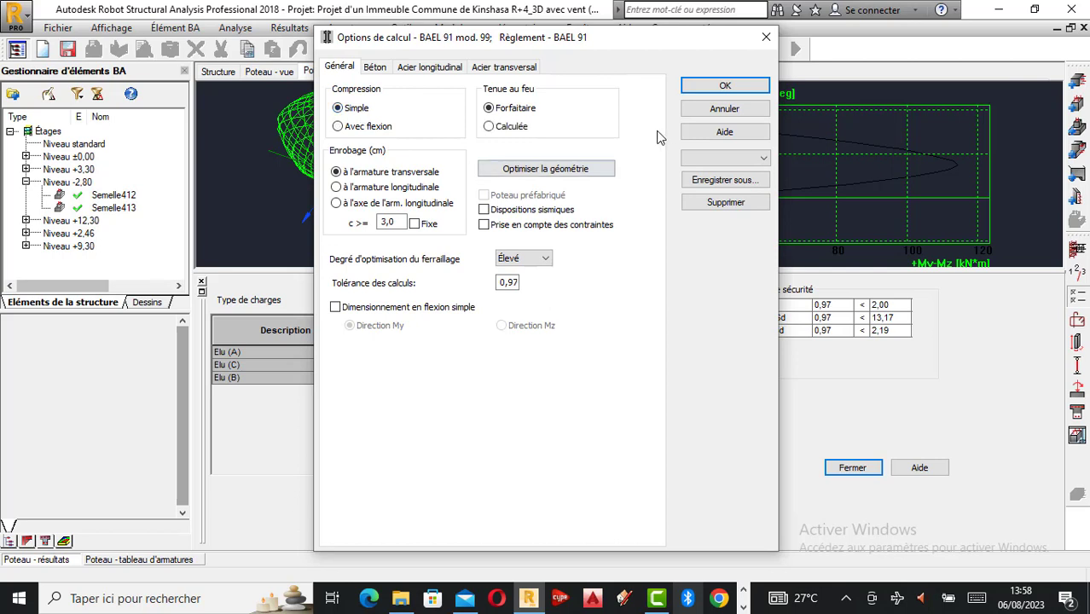
Enter a concrete unit weight of 2500 kG/m3 and accept the calculation options with simple compression.
{"action": "left_click", "coordinate": [374, 67]}
{"action": "double_click", "coordinate": [500, 161]}
{"action": "left_click", "coordinate": [640, 350]}
{"action": "left_click", "coordinate": [620, 373]}
{"action": "left_click", "coordinate": [620, 373]}
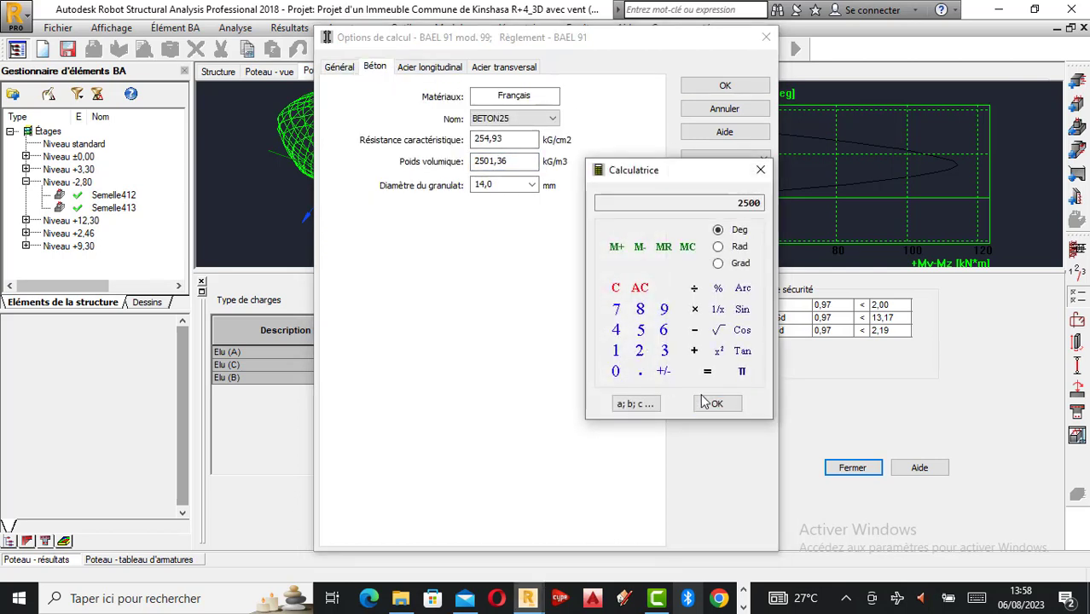
{"action": "left_click", "coordinate": [760, 169]}
{"action": "left_click", "coordinate": [725, 87]}
Set the main longitudinal bars' left hook to -90°, accept the layout, and run the calculation with drawing generation enabled.
{"action": "left_click", "coordinate": [1077, 322]}
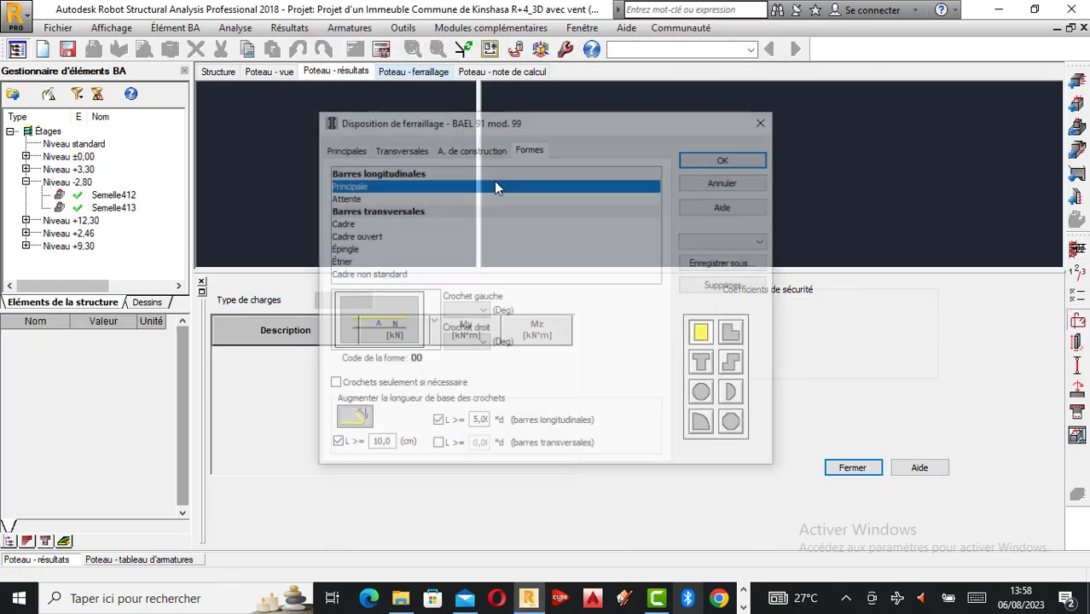
{"action": "left_click", "coordinate": [476, 311]}
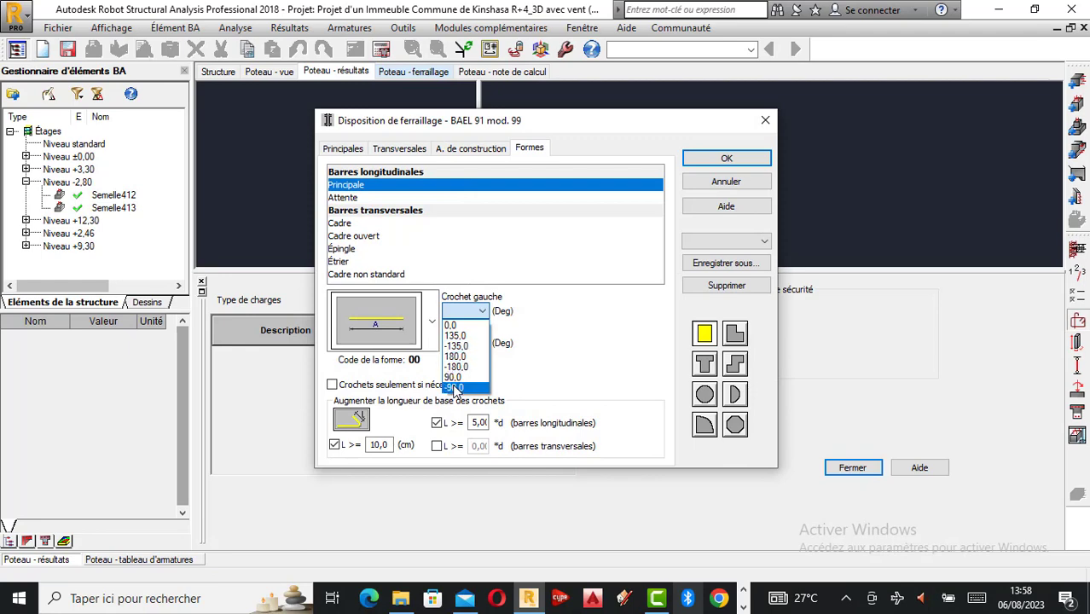
{"action": "left_click", "coordinate": [465, 388]}
{"action": "left_click", "coordinate": [726, 159]}
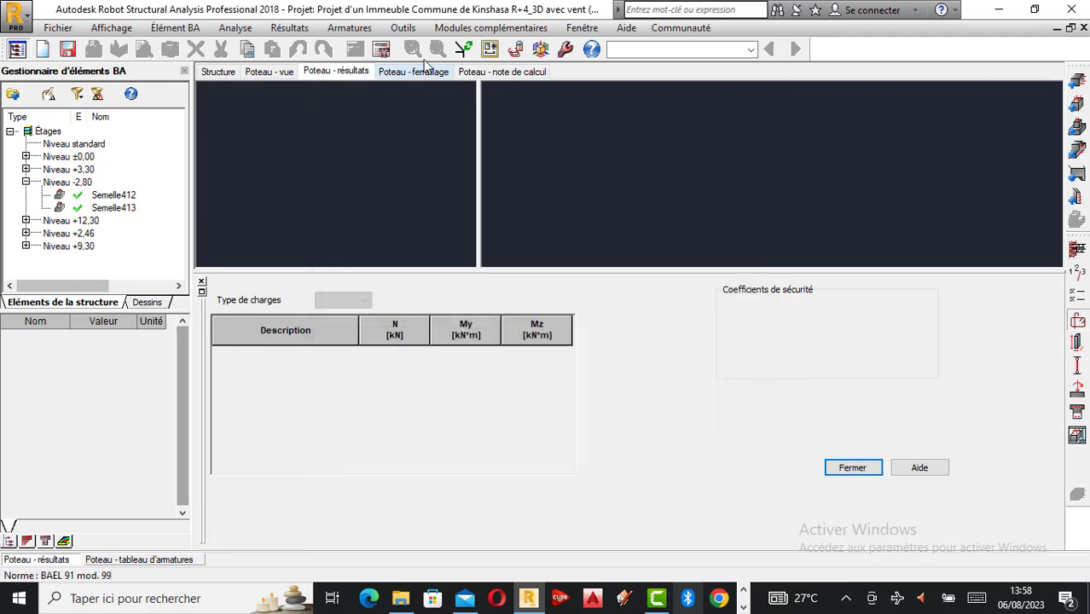
{"action": "left_click", "coordinate": [382, 48]}
{"action": "left_click", "coordinate": [580, 374]}
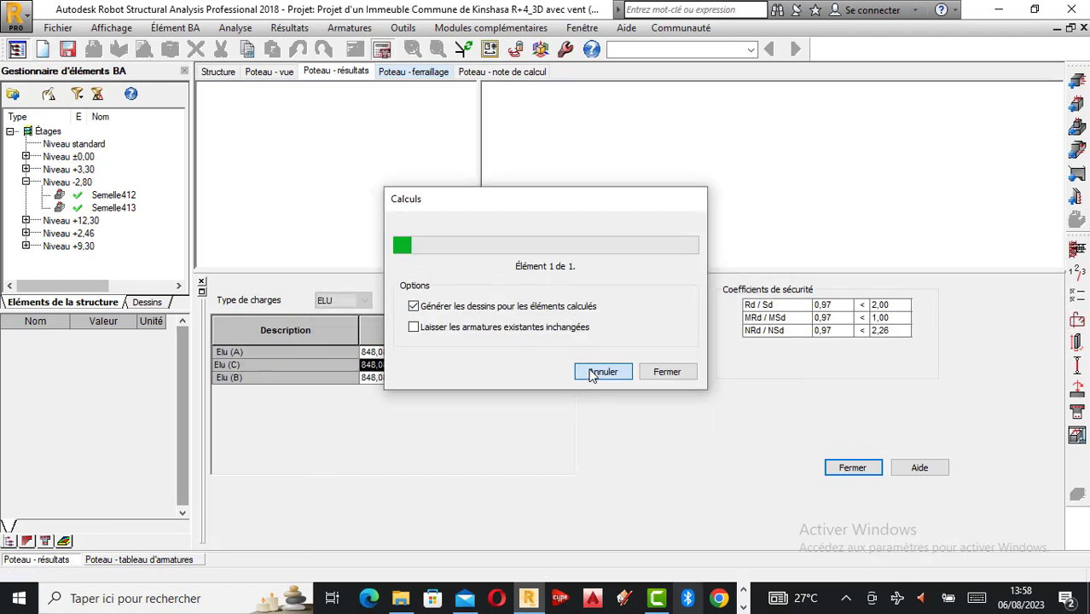
Examine the column elevation, section A-A, bar labels and title block on the regenerated execution drawing.
{"action": "scroll", "coordinate": [593, 376], "scroll_direction": "up", "scroll_amount": 3}
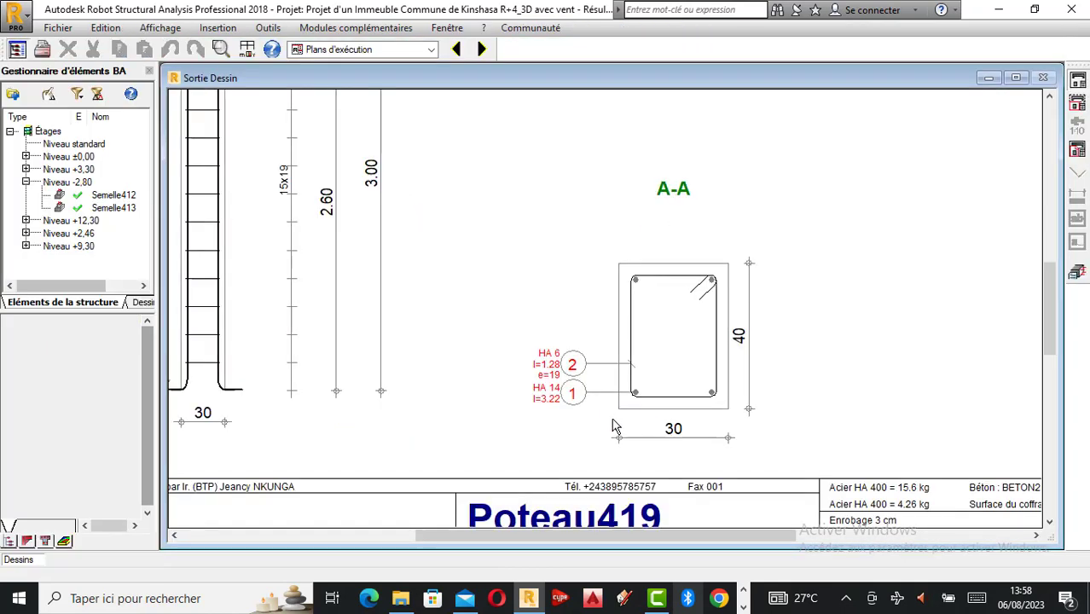
{"action": "scroll", "coordinate": [540, 434], "scroll_direction": "down", "scroll_amount": 4}
{"action": "scroll", "coordinate": [459, 415], "scroll_direction": "up", "scroll_amount": 2}
{"action": "scroll", "coordinate": [467, 440], "scroll_direction": "down", "scroll_amount": 2}
{"action": "scroll", "coordinate": [450, 461], "scroll_direction": "down", "scroll_amount": 1}
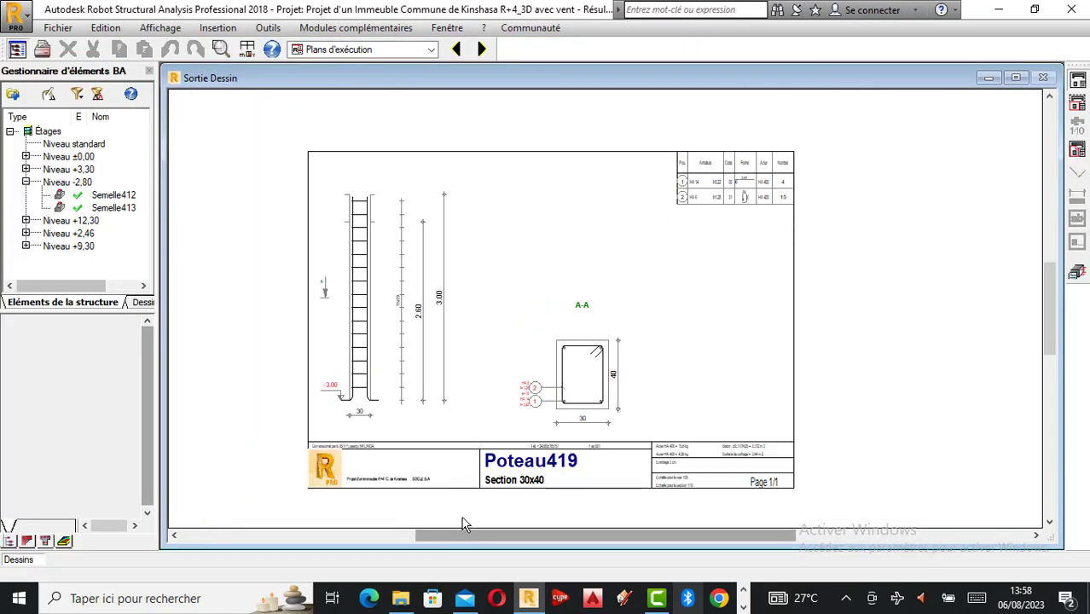
{"action": "scroll", "coordinate": [457, 485], "scroll_direction": "up", "scroll_amount": 1}
{"action": "scroll", "coordinate": [446, 417], "scroll_direction": "up", "scroll_amount": 1}
{"action": "scroll", "coordinate": [442, 417], "scroll_direction": "down", "scroll_amount": 2}
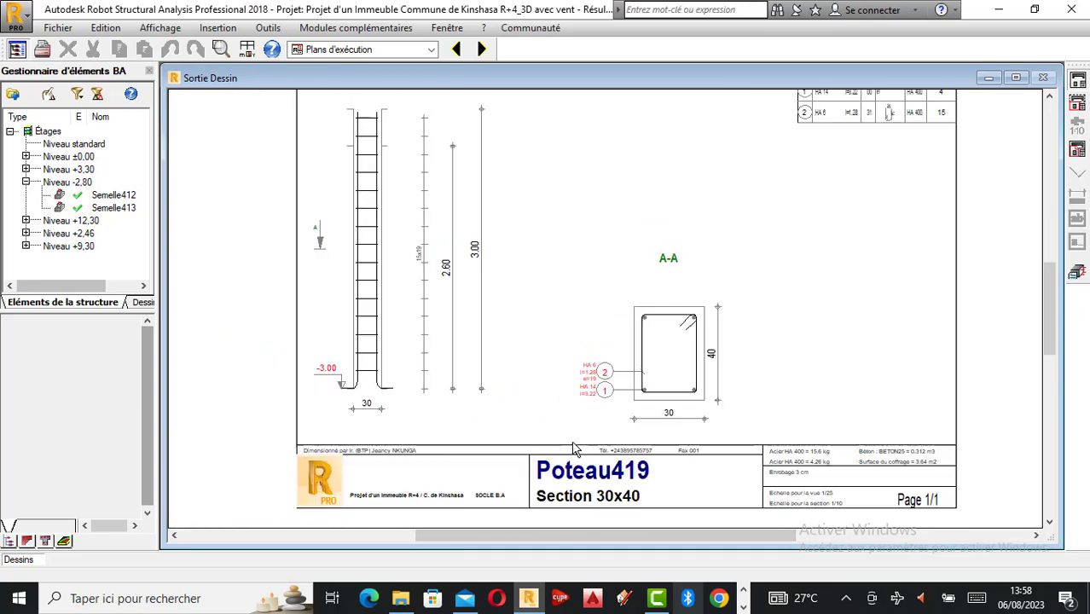
{"action": "scroll", "coordinate": [674, 478], "scroll_direction": "up", "scroll_amount": 2}
{"action": "scroll", "coordinate": [545, 285], "scroll_direction": "up", "scroll_amount": 1}
{"action": "scroll", "coordinate": [679, 373], "scroll_direction": "down", "scroll_amount": 2}
{"action": "scroll", "coordinate": [699, 331], "scroll_direction": "up", "scroll_amount": 3}
{"action": "scroll", "coordinate": [608, 312], "scroll_direction": "down", "scroll_amount": 3}
{"action": "scroll", "coordinate": [523, 268], "scroll_direction": "up", "scroll_amount": 3}
{"action": "scroll", "coordinate": [551, 290], "scroll_direction": "down", "scroll_amount": 1}
{"action": "scroll", "coordinate": [551, 290], "scroll_direction": "up", "scroll_amount": 1}
{"action": "scroll", "coordinate": [563, 255], "scroll_direction": "down", "scroll_amount": 2}
{"action": "scroll", "coordinate": [542, 322], "scroll_direction": "up", "scroll_amount": 4}
{"action": "scroll", "coordinate": [666, 280], "scroll_direction": "down", "scroll_amount": 1}
{"action": "scroll", "coordinate": [667, 279], "scroll_direction": "down", "scroll_amount": 2}
{"action": "scroll", "coordinate": [616, 333], "scroll_direction": "up", "scroll_amount": 2}
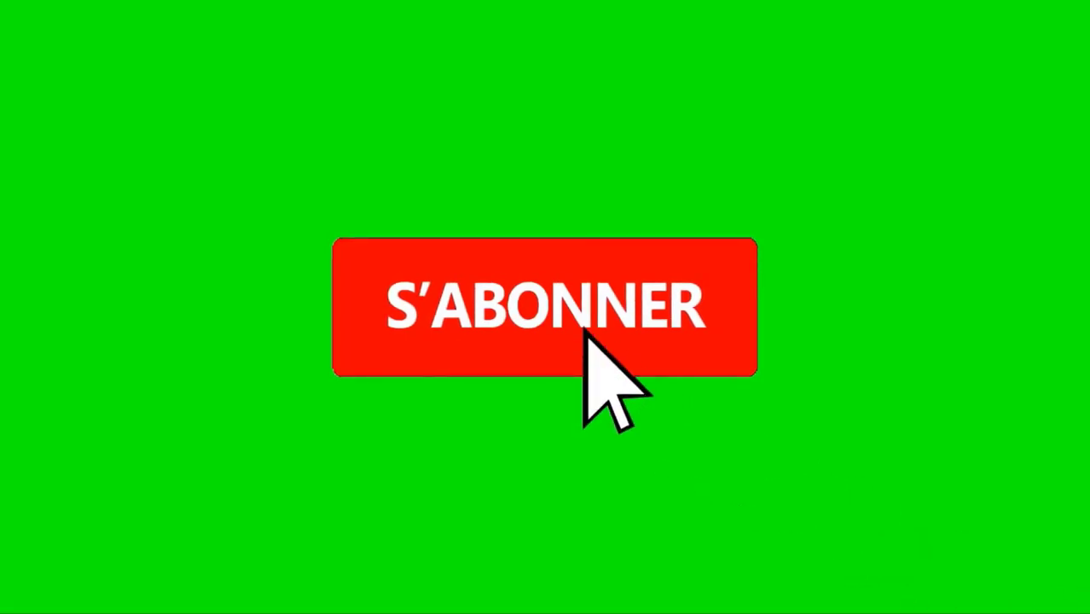